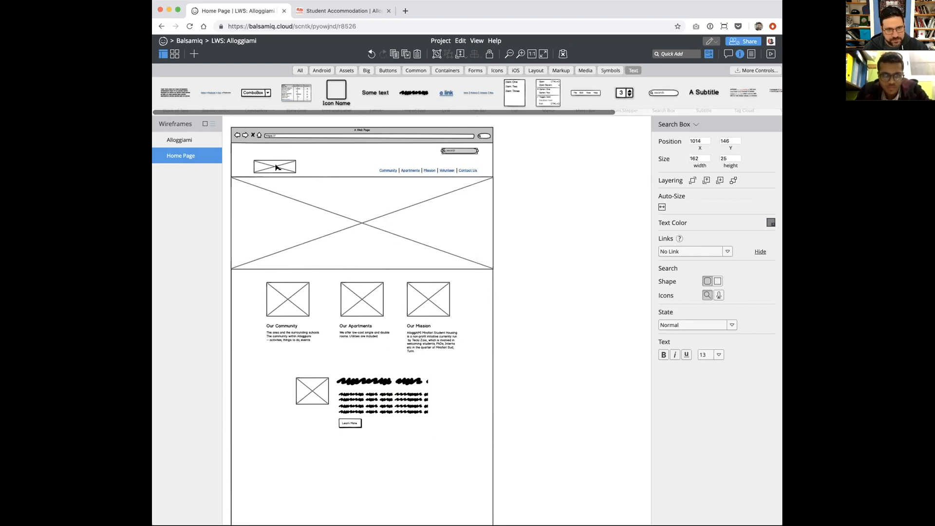
Step: Move the logo placeholder and the navigation links up together in the header, to Y 175
shift+click(276, 167)
shift+click(416, 167)
shift+click(457, 152)
drag(443, 173, 443, 159)
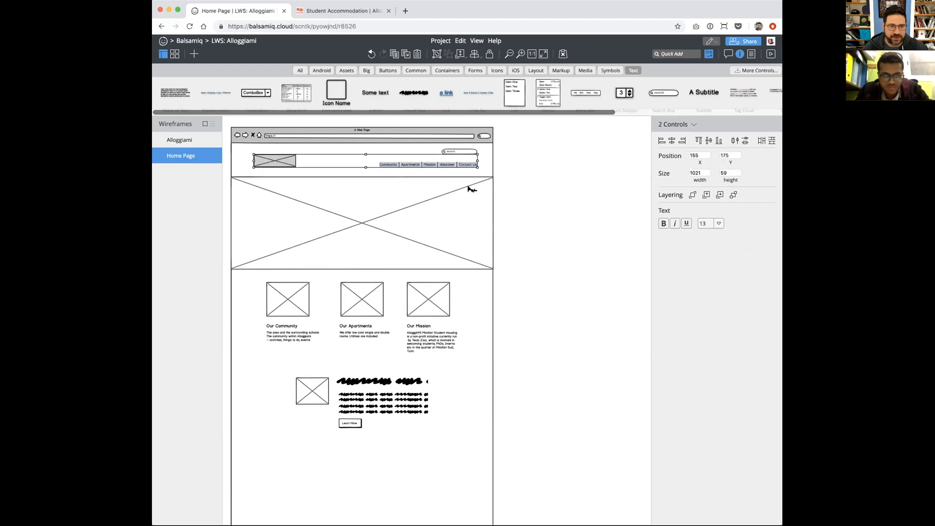
Step: Look at the homepage of the live Alloggiami site for reference, returning to the wireframe
click(370, 10)
click(268, 119)
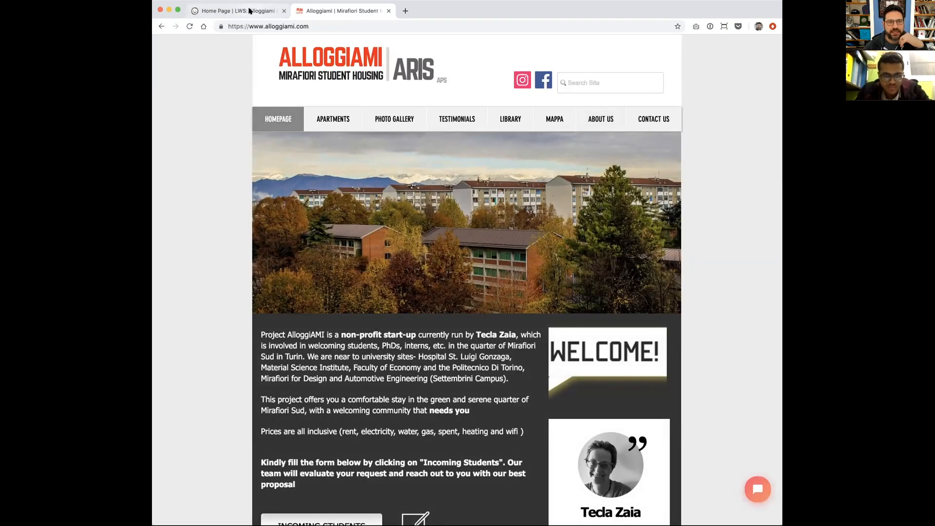
click(248, 11)
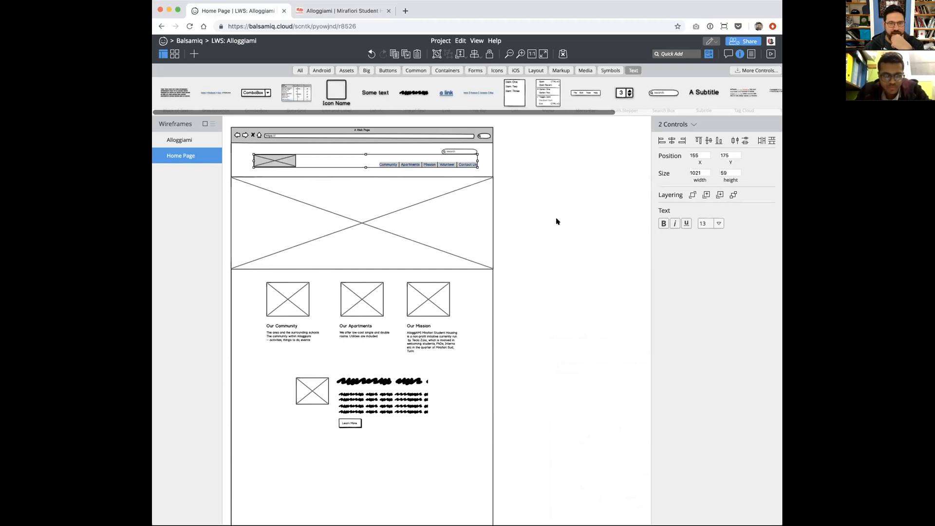
click(540, 220)
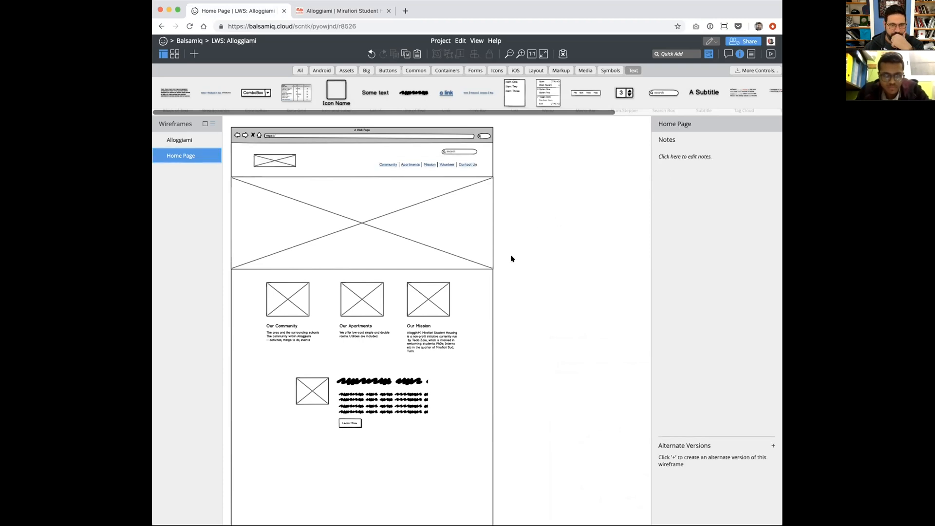
Step: Shift the three-column section and the teaser block beneath it slightly upward together
drag(515, 269, 233, 459)
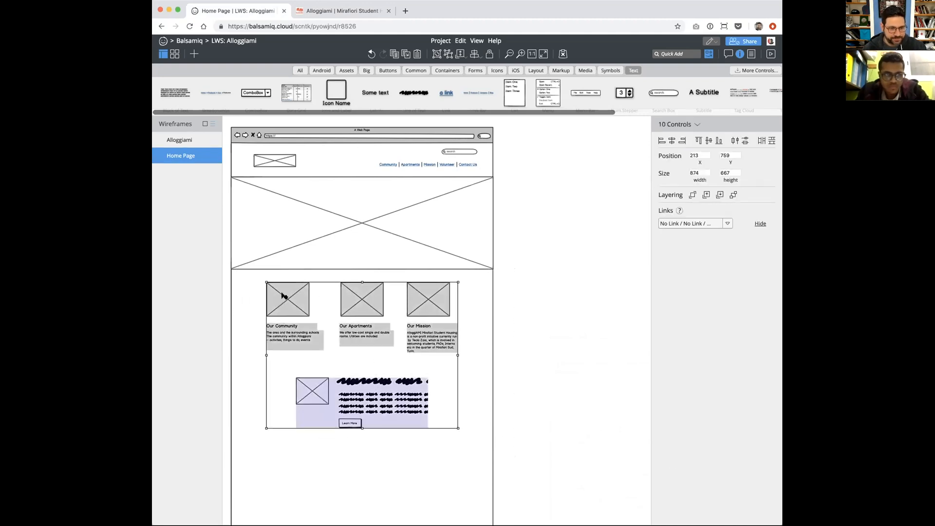
drag(281, 295, 281, 293)
click(535, 290)
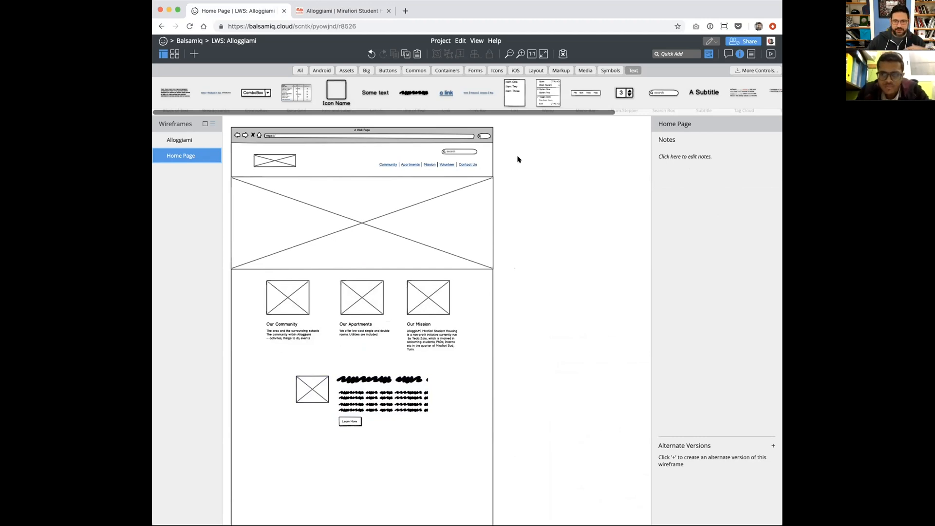
scroll(470, 151, right, 1)
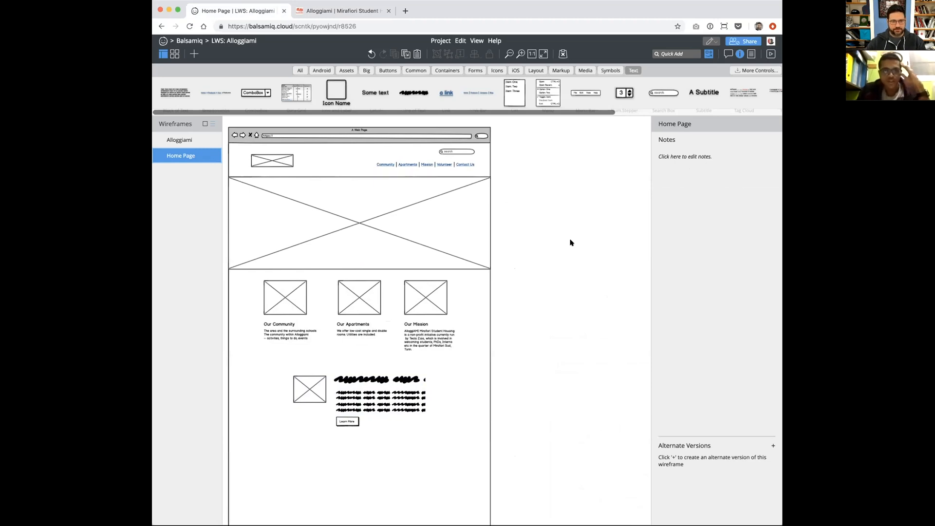
Step: Narrow the "Our Mission", "Our Apartments" and "Our Community" descriptions to roughly the width of their images
click(441, 334)
drag(455, 341, 381, 337)
click(357, 336)
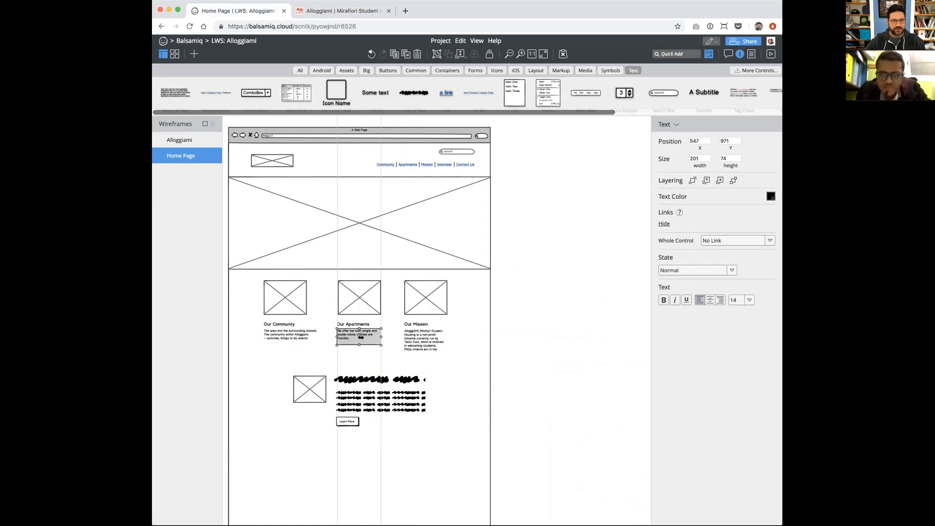
click(275, 335)
drag(321, 338, 303, 337)
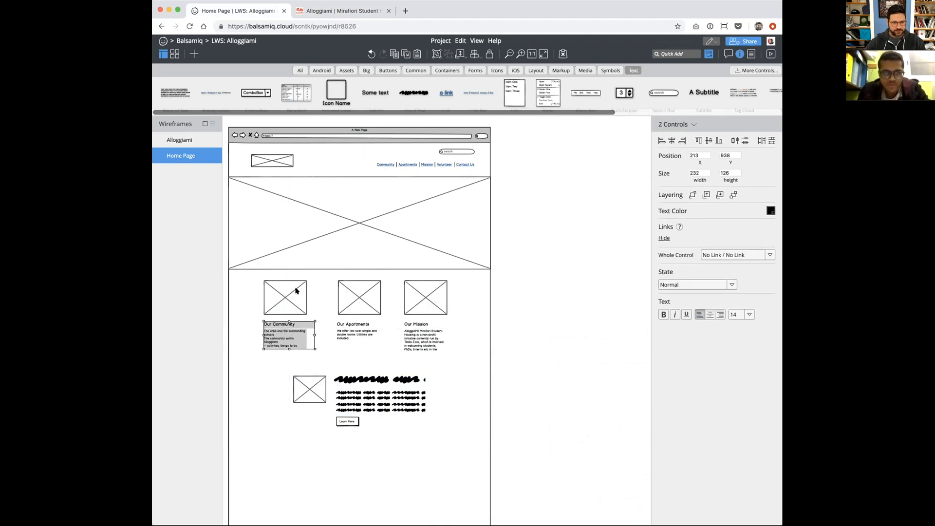
Step: Narrow the "Our Community" heading box to the width of the image above it
click(278, 322)
click(279, 322)
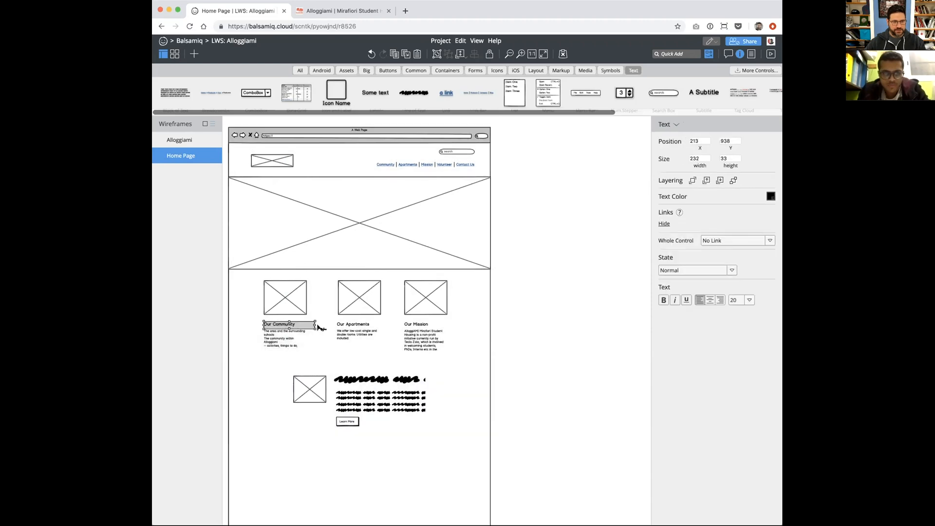
drag(312, 325, 302, 350)
Step: Move the teaser block further down below the three columns and ungroup it
click(360, 409)
drag(360, 409, 360, 433)
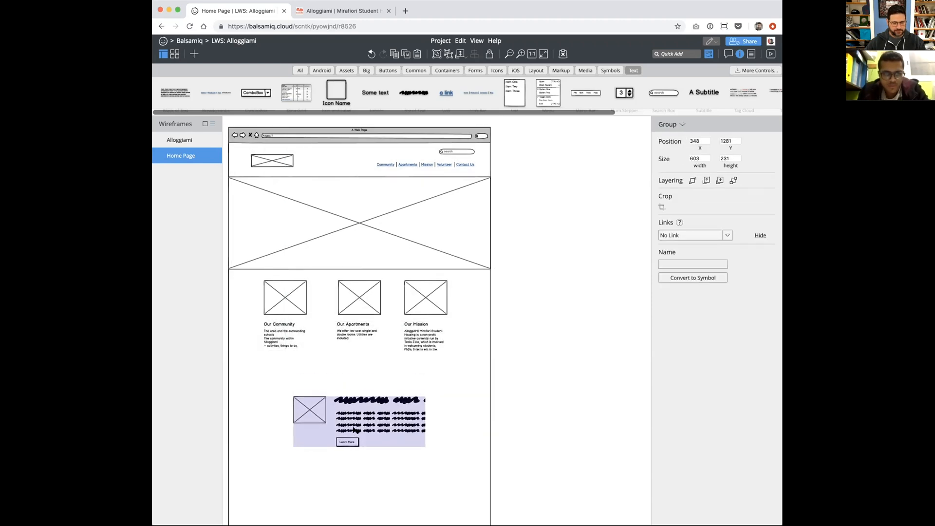
key(super+shift+g)
click(497, 400)
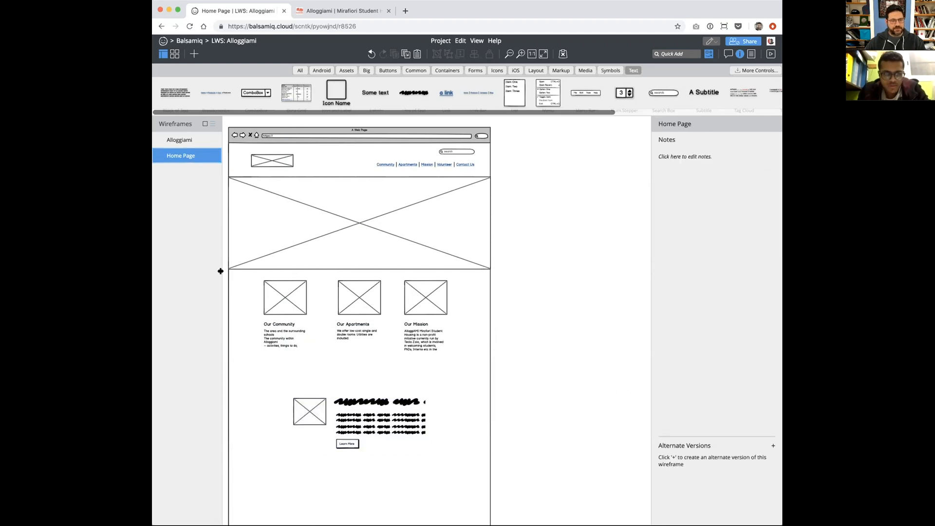
Step: Move all three columns of images, headings and descriptions down together to Y 791
drag(224, 276, 478, 366)
drag(449, 300, 469, 305)
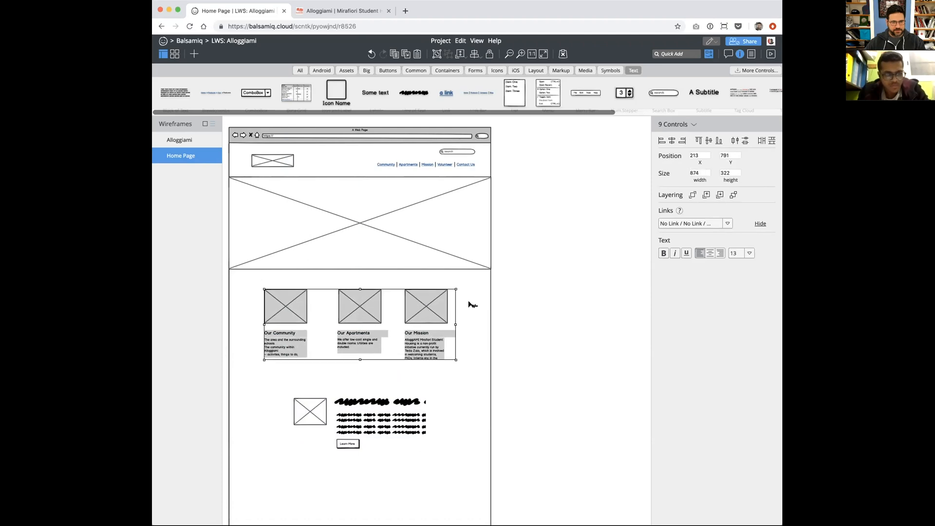
click(449, 325)
Step: Narrow the "Our Mission" and "Our Apartments" heading boxes to match the descriptions under them
click(423, 334)
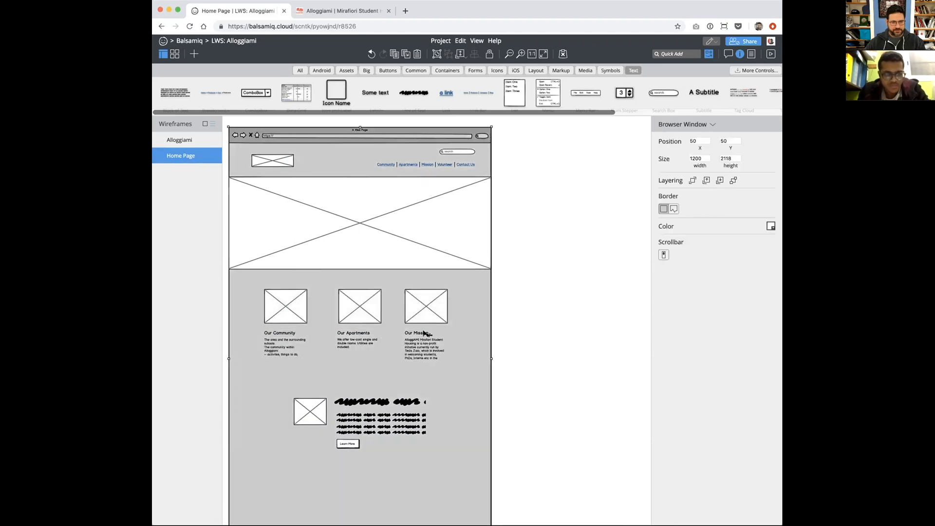
click(454, 335)
drag(454, 333, 444, 333)
click(371, 334)
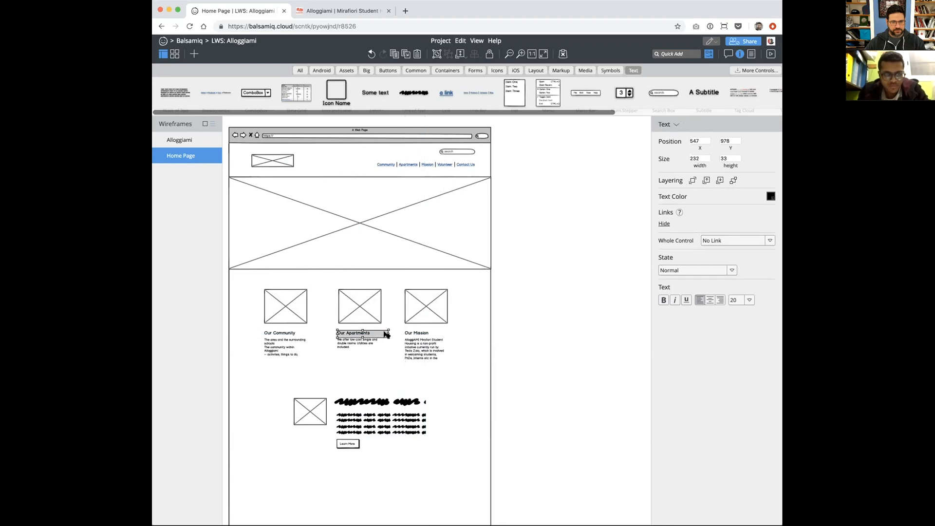
drag(387, 333, 382, 333)
shift+click(367, 345)
shift+click(421, 335)
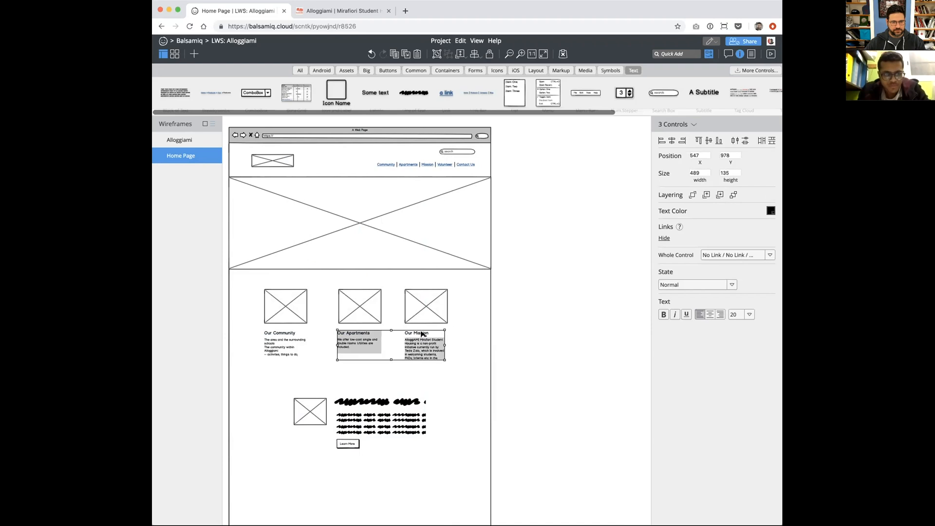
shift+click(282, 347)
shift+click(282, 334)
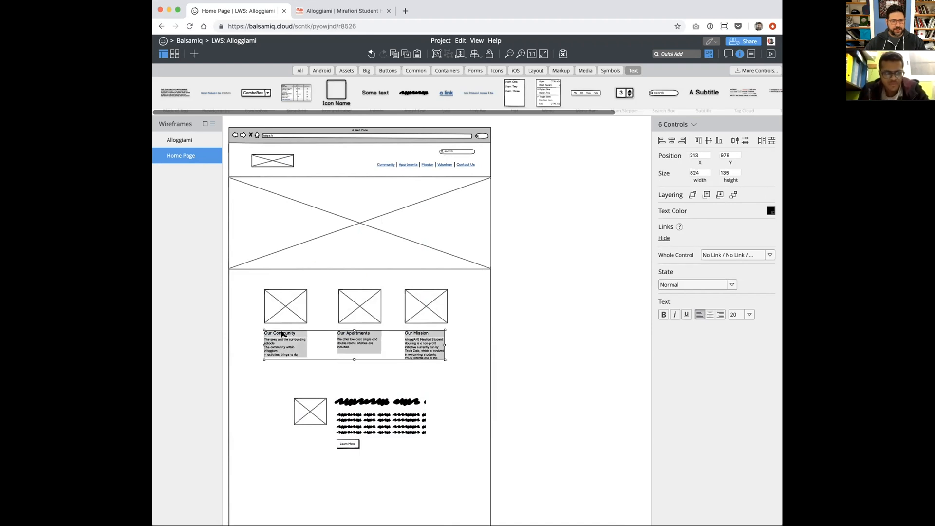
Step: Group the "Our Community" image, heading and description
click(225, 285)
drag(291, 347, 323, 359)
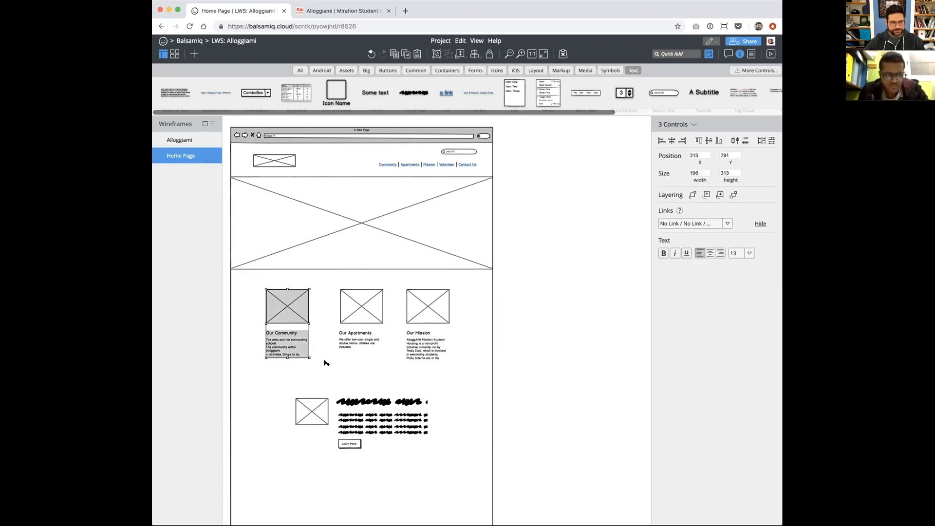
Step: Try to group the "Our Apartments" image, heading and description
click(380, 310)
shift+click(359, 334)
shift+click(360, 343)
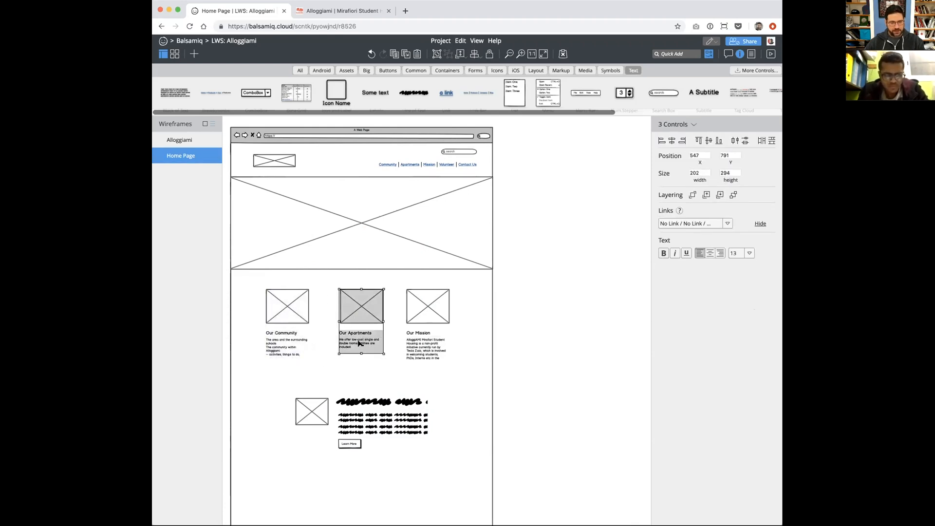
key(super+g)
key(super+z)
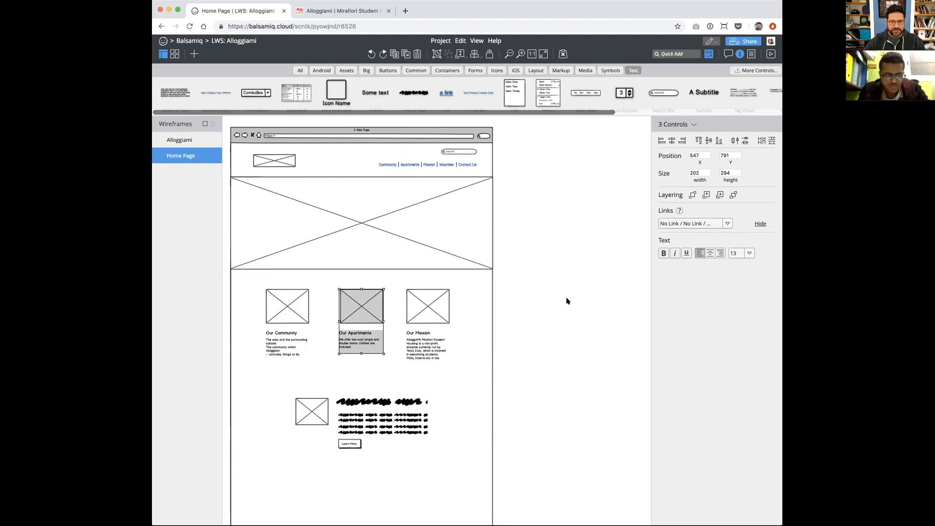
Step: Left-align the "Our Apartments" image, heading and description with one another
click(566, 301)
click(351, 316)
shift+click(360, 334)
shift+click(358, 345)
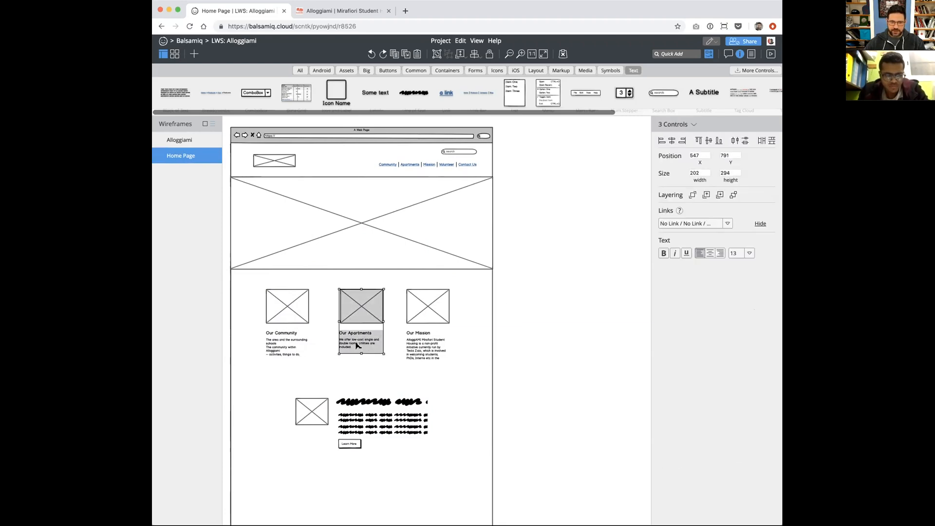
click(662, 141)
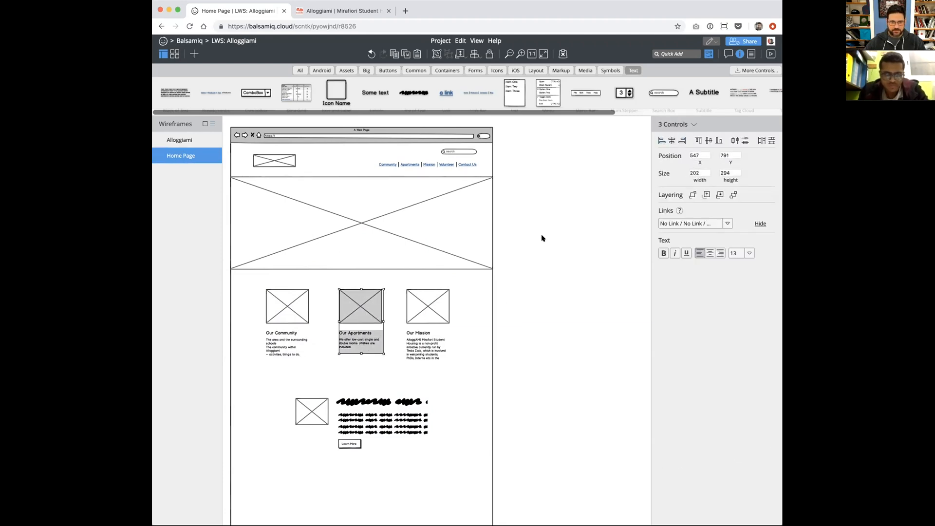
click(585, 311)
Step: Set the width of the "Our Apartments" heading and description to 192
click(366, 339)
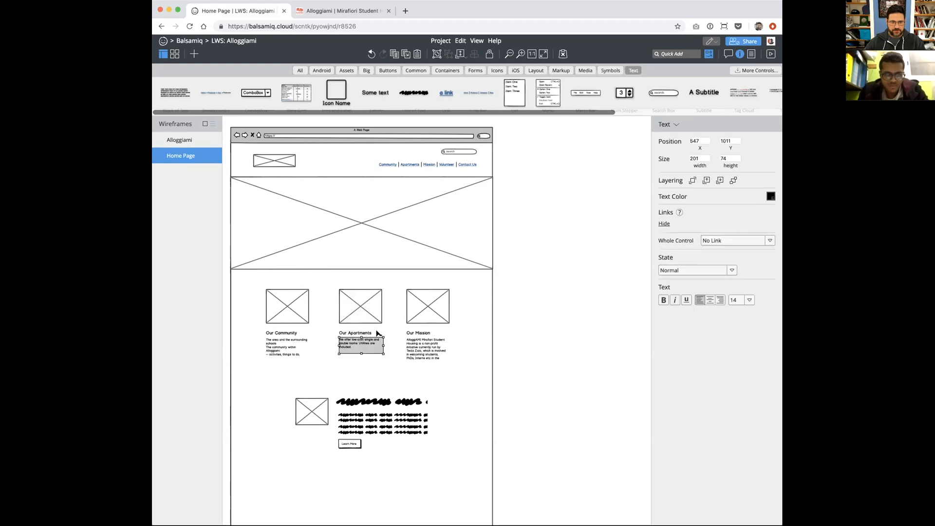
shift+click(377, 333)
click(700, 172)
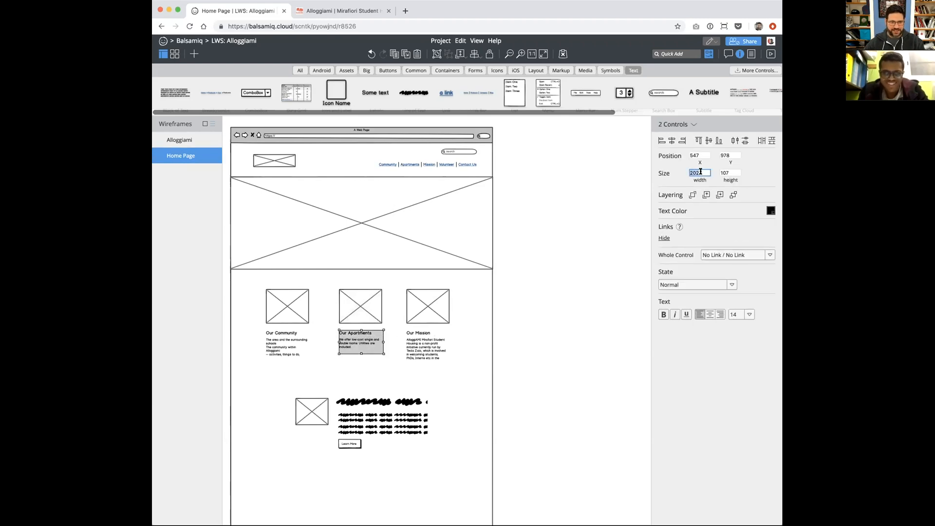
key(Down)
key(Down)
key(Down)
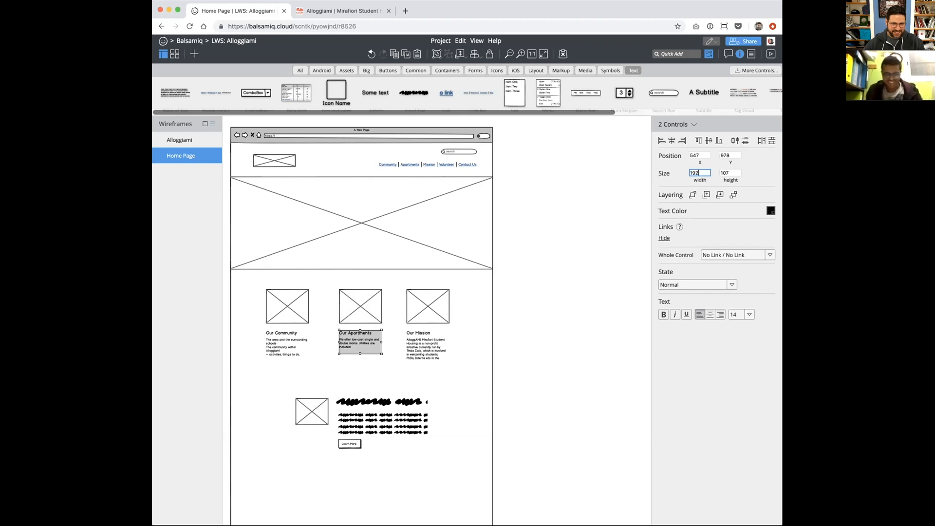
Step: Group the "Our Mission" image, heading and description
click(436, 348)
shift+click(419, 332)
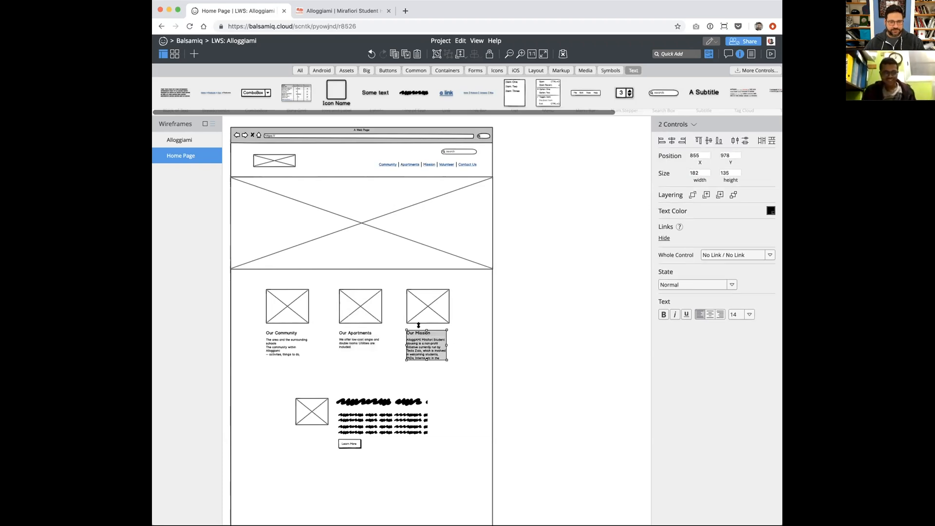
shift+click(422, 313)
key(ctrl+g)
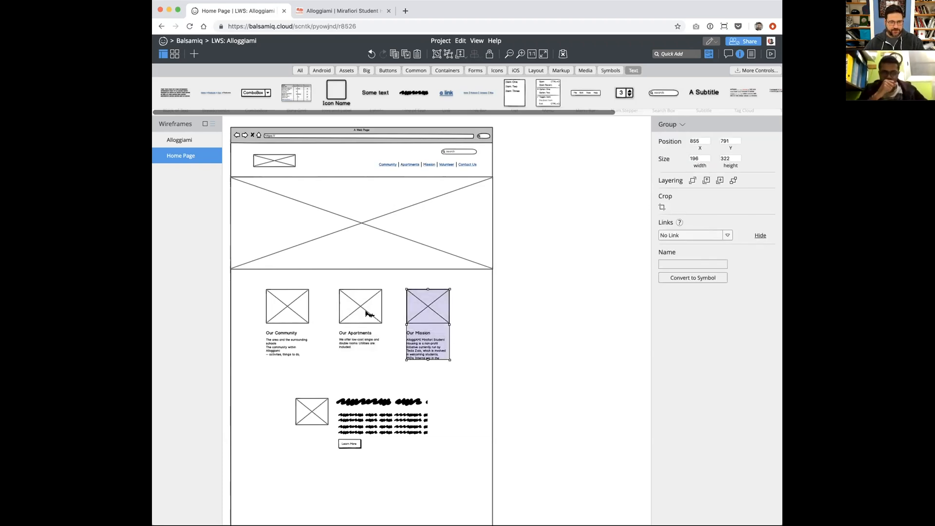
Step: Group the left-aligned "Our Apartments" image, heading and description
click(366, 316)
shift+click(355, 333)
shift+click(358, 342)
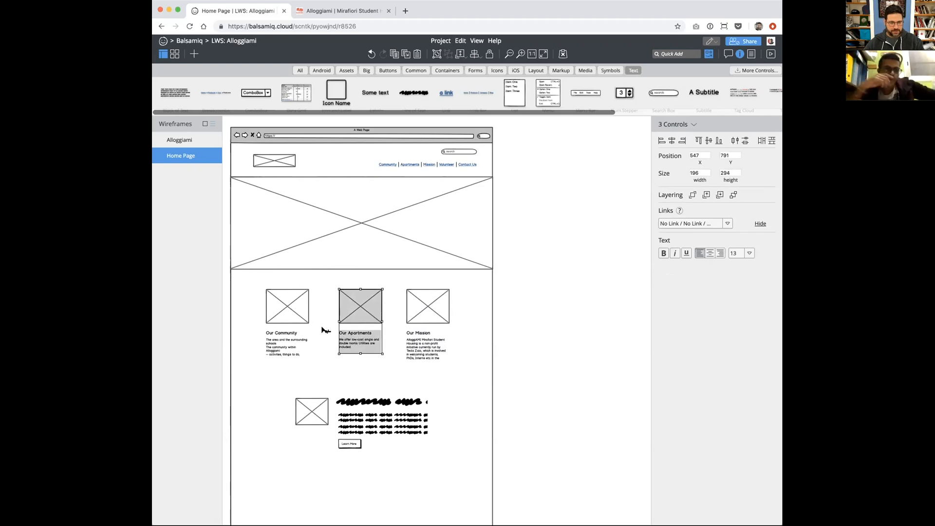
key(ctrl+g)
Step: Move the "Our Community" and "Our Apartments" groups closer to "Our Mission", with "Our Community" at about X 372
click(290, 325)
drag(295, 307, 381, 305)
shift+click(352, 306)
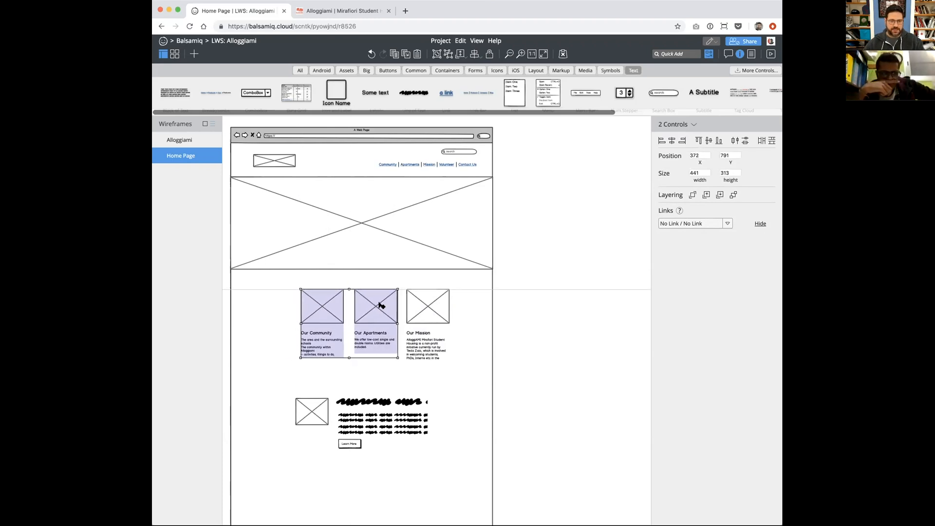
Step: Widen the three column groups together to 937 and center them in the page at X 181
shift+click(410, 302)
drag(291, 323, 236, 323)
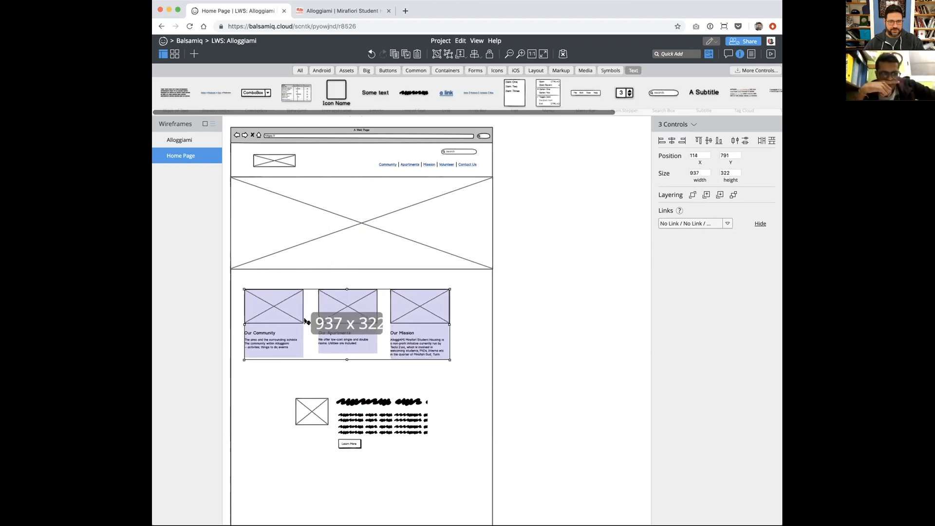
drag(421, 308, 436, 307)
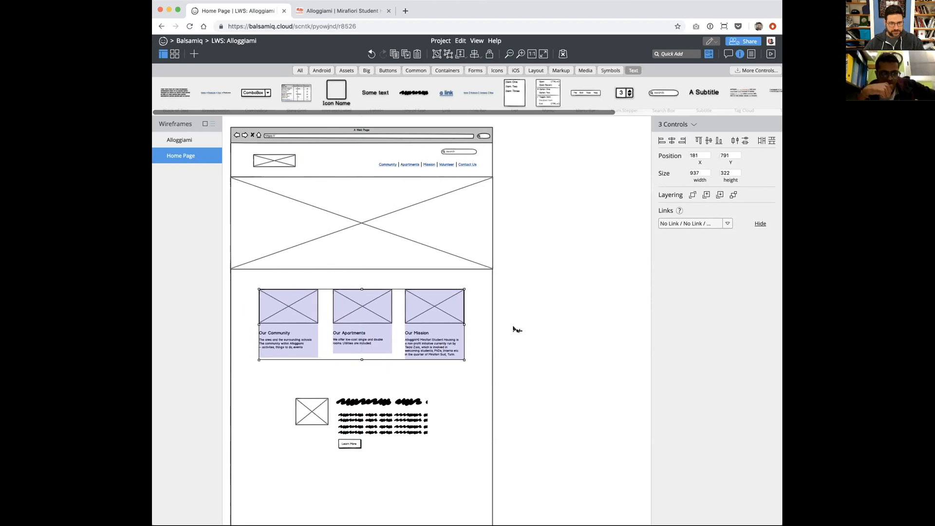
click(561, 325)
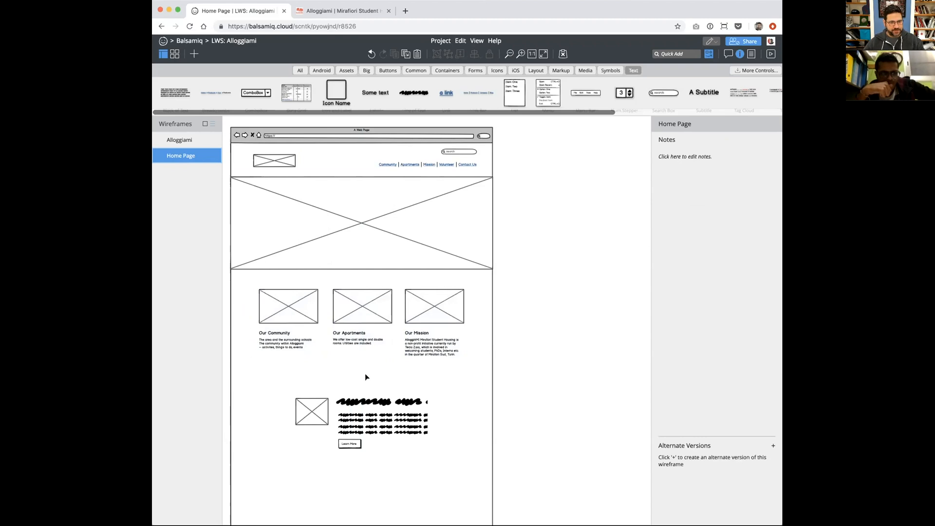
scroll(386, 224, down, 1)
scroll(387, 223, up, 1)
scroll(381, 411, left, 1)
click(382, 412)
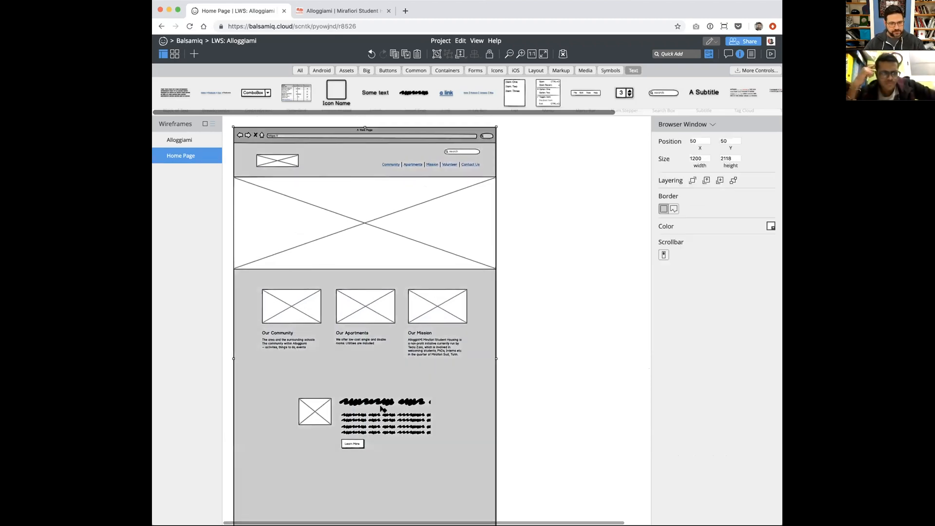
right_click(469, 379)
click(562, 336)
Step: Select all four scribbled body-text lines beneath the teaser block's heading
click(373, 419)
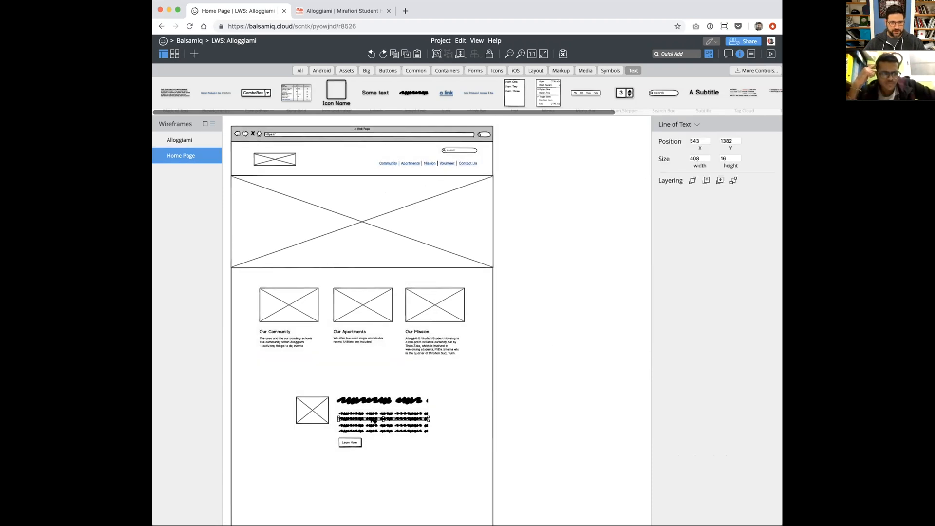
shift+click(410, 413)
shift+click(406, 425)
shift+click(404, 432)
right_click(404, 431)
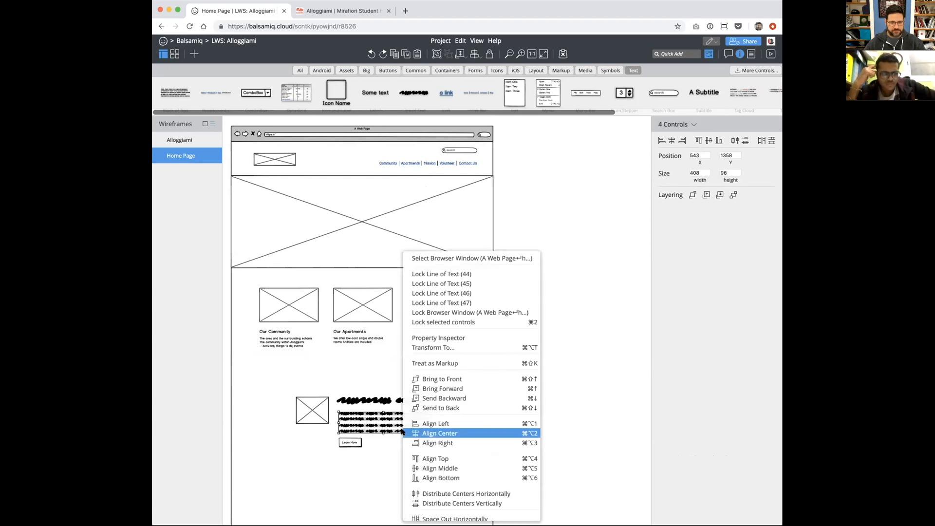
click(457, 347)
text(tex)
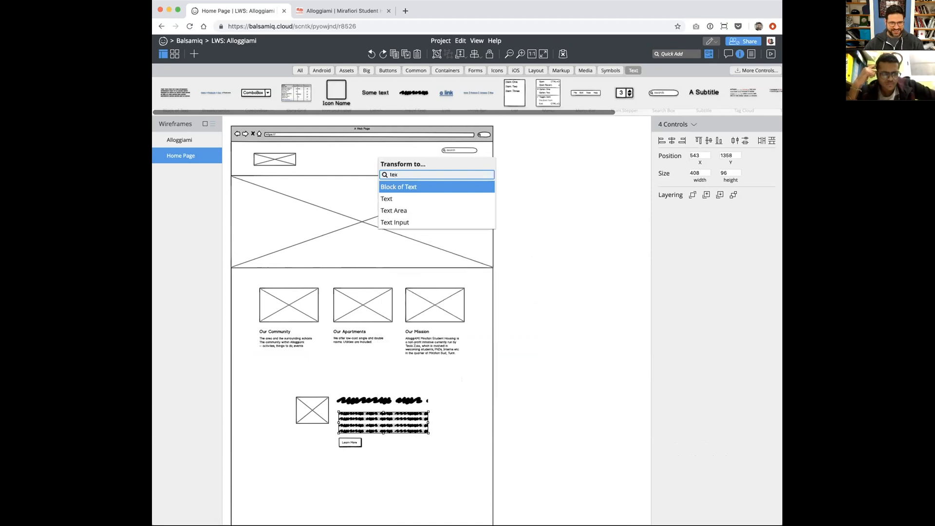
key(Return)
key(super+z)
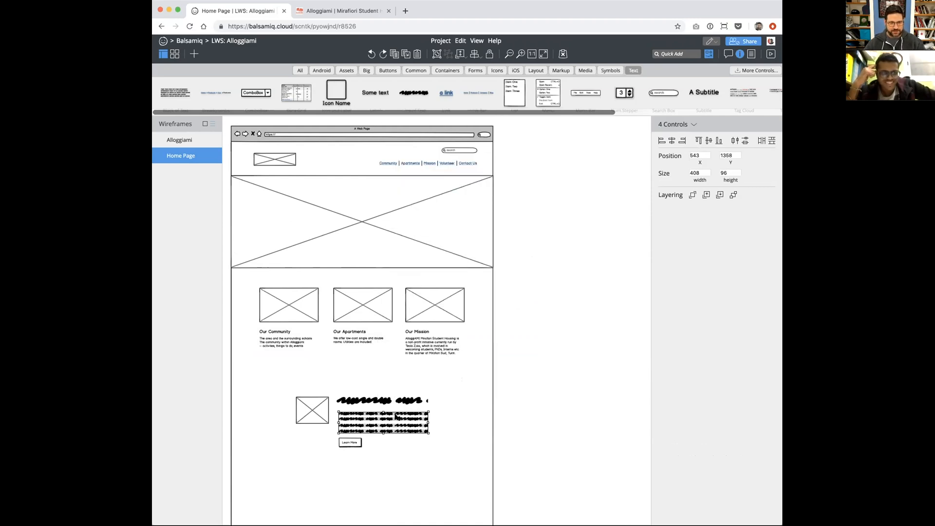
Step: Transform the four selected placeholder lines in the teaser block into Text controls
right_click(397, 417)
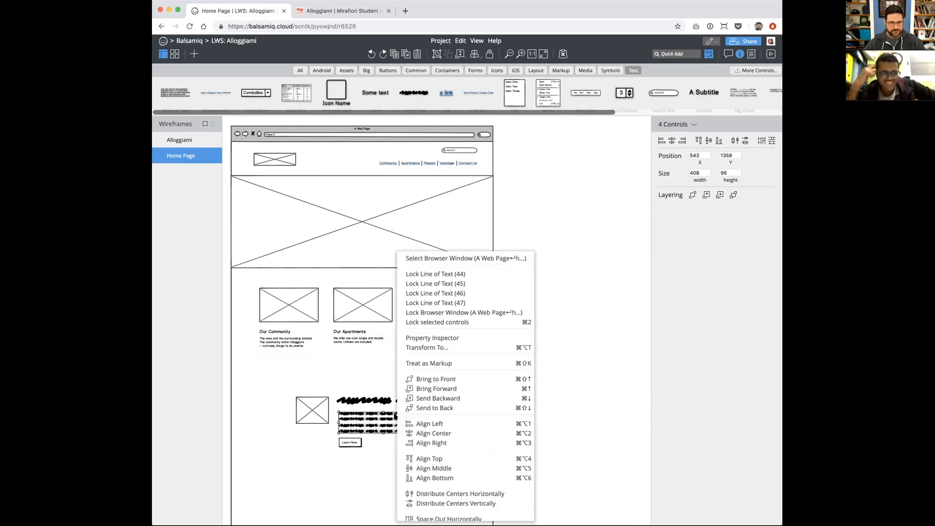
click(438, 347)
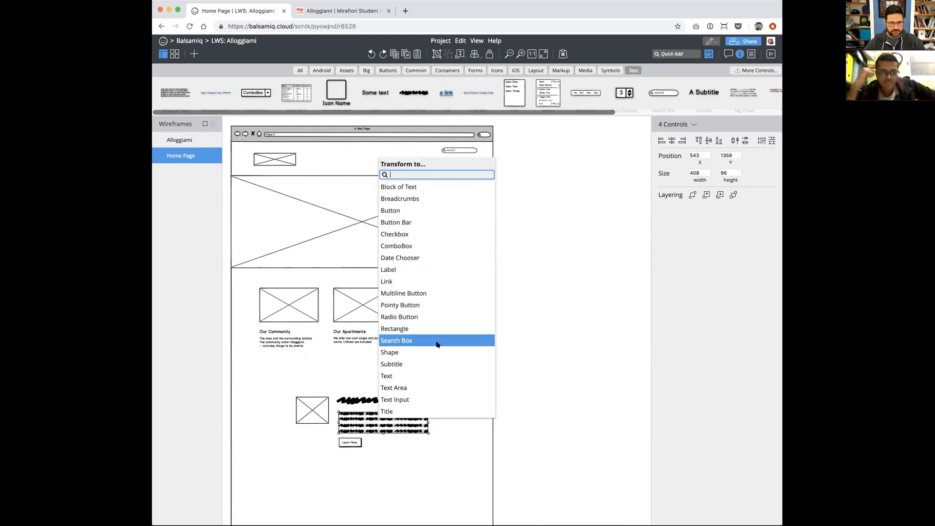
click(411, 376)
Step: Delete the lower three text controls in the teaser block, keeping only the uppermost one
click(415, 429)
click(401, 420)
shift+click(391, 426)
shift+click(390, 431)
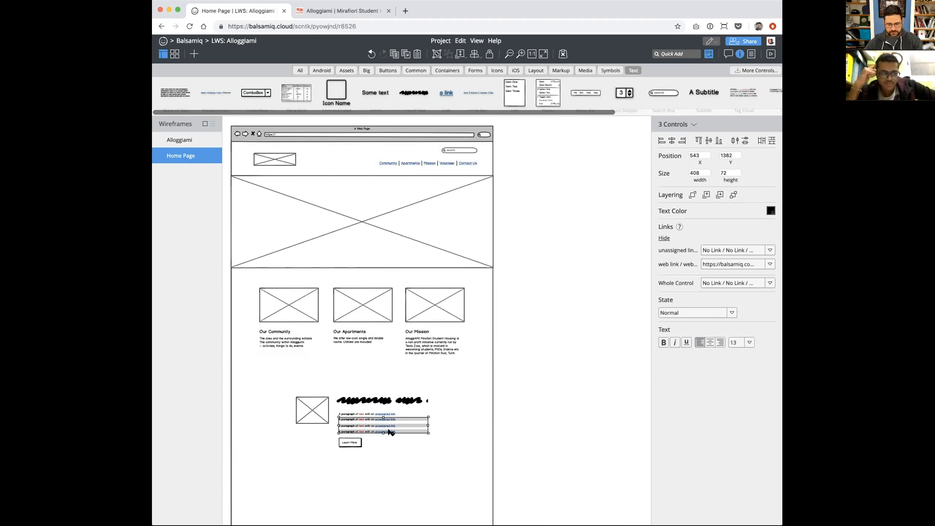
key(Delete)
Step: Enlarge the remaining teaser text control to 408 by 70, fill it with lorem ipsum, and move it up toward the heading
click(397, 413)
drag(382, 414, 396, 424)
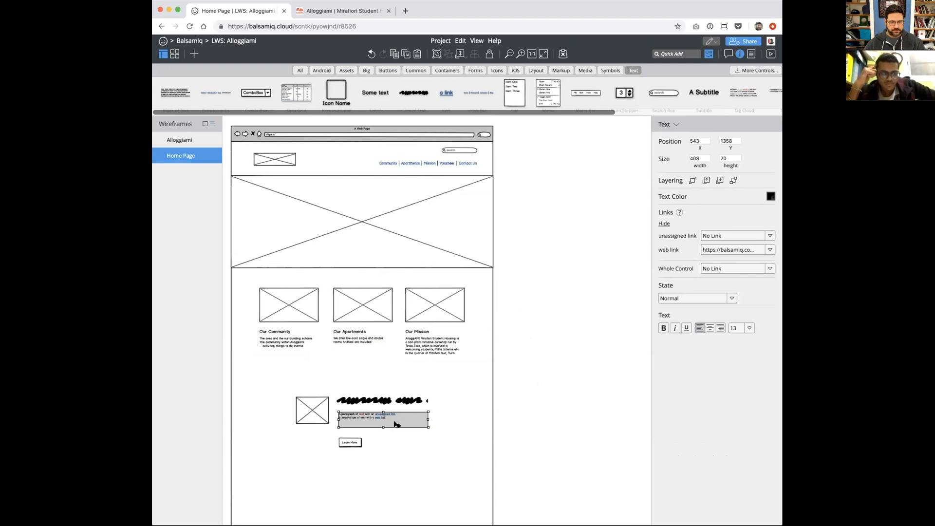
double_click(396, 424)
key(BackSpace)
text(Lorem ipsum dolor sit amet, consectetur adipisicing elit, sed do eiusmod tempor incididunt ut labore et dolore magna aliqua. Ut enim ad minim veniam, quis nostrud exercitation ullamco laboris nisi ut aliquip ex ea commodo consequat. Duis aute irure dolor in reprehenderit in voluptate velit esse cillum dolore eu fugiat nulla pariatur. Excepteur sint occaecat cupidatat non proident, sunt in culpa qui officia deserunt mollit anim id est laborum.)
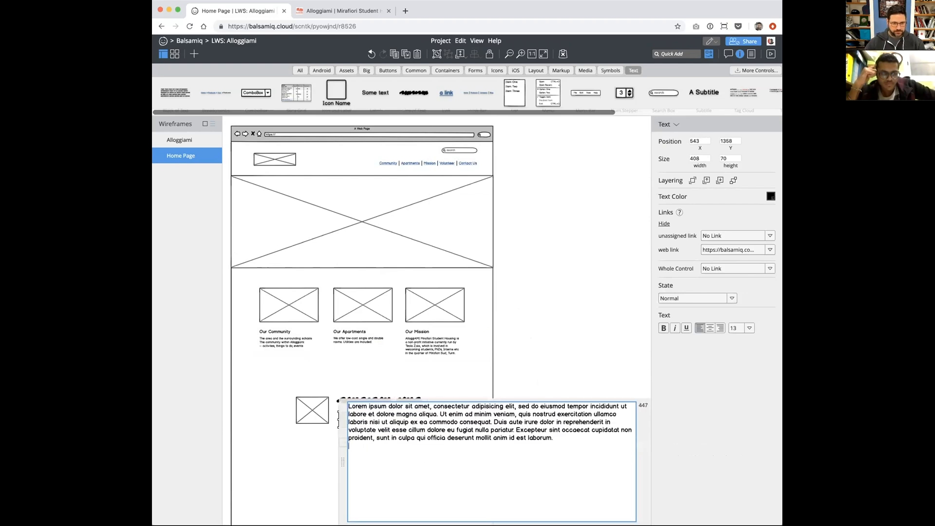
click(533, 379)
drag(370, 414, 375, 400)
Step: Transform the scribbled heading line of the teaser block into a Subtitle control
click(372, 399)
right_click(375, 400)
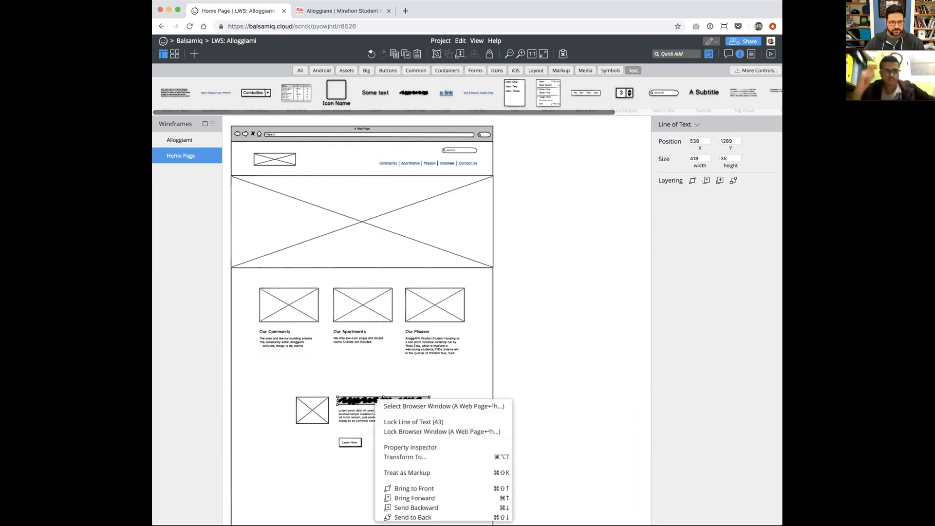
click(404, 456)
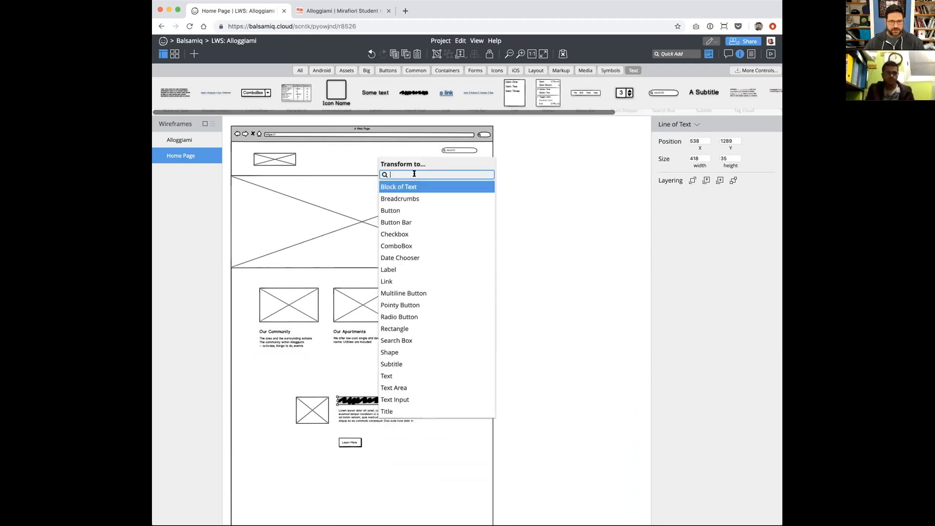
text(subt)
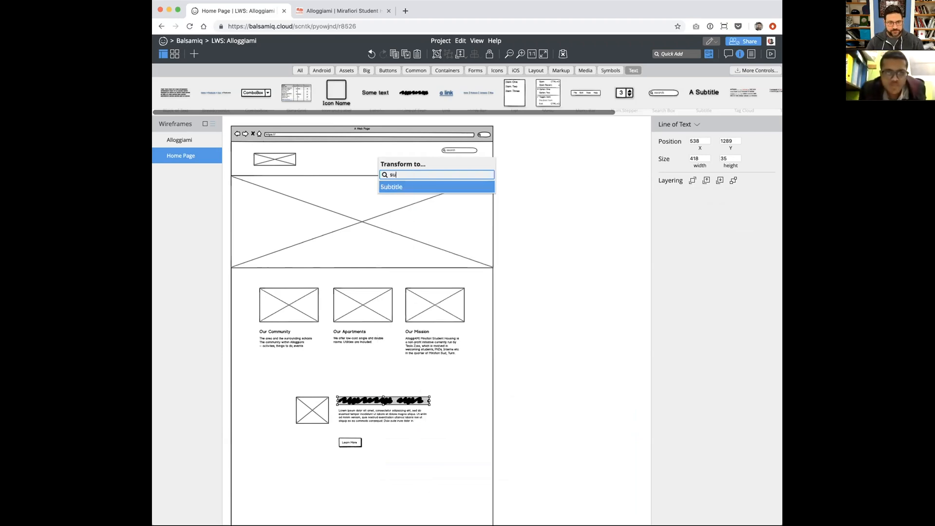
key(Return)
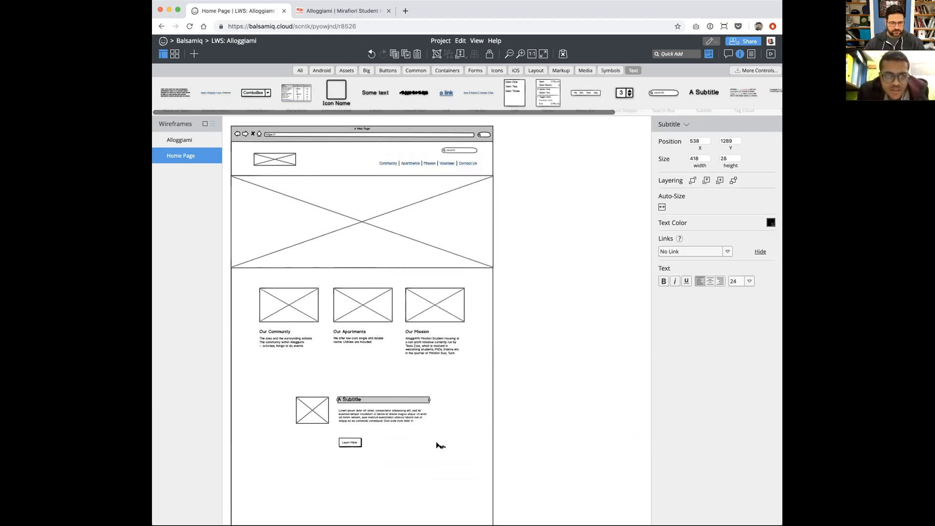
Step: Change the teaser block's subtitle text to "A Testimonial"
double_click(384, 399)
text(A )
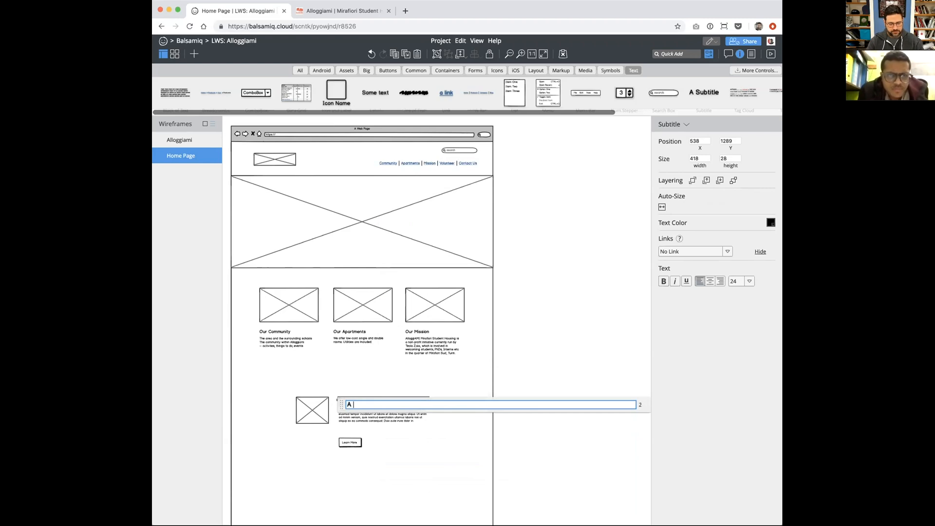
text(Testimonial)
click(595, 378)
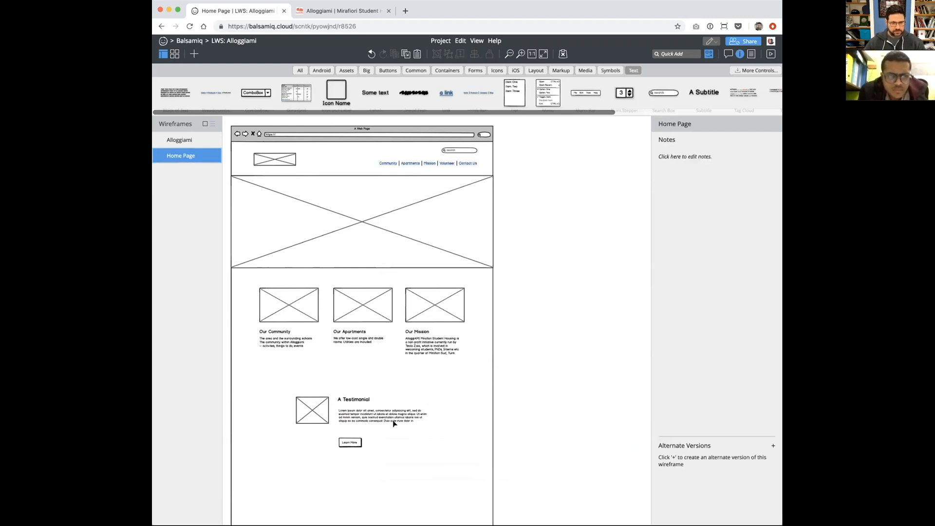
Step: Adjust the testimonial paragraph's position, then enlarge its Learn More button to 131 by 44 and place it beneath at X 543, Y 1436
drag(354, 415, 355, 411)
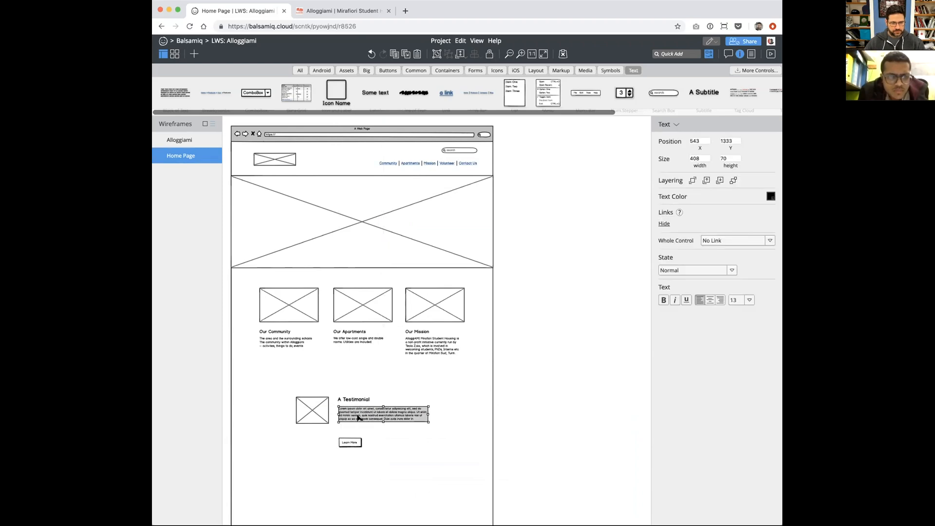
click(357, 399)
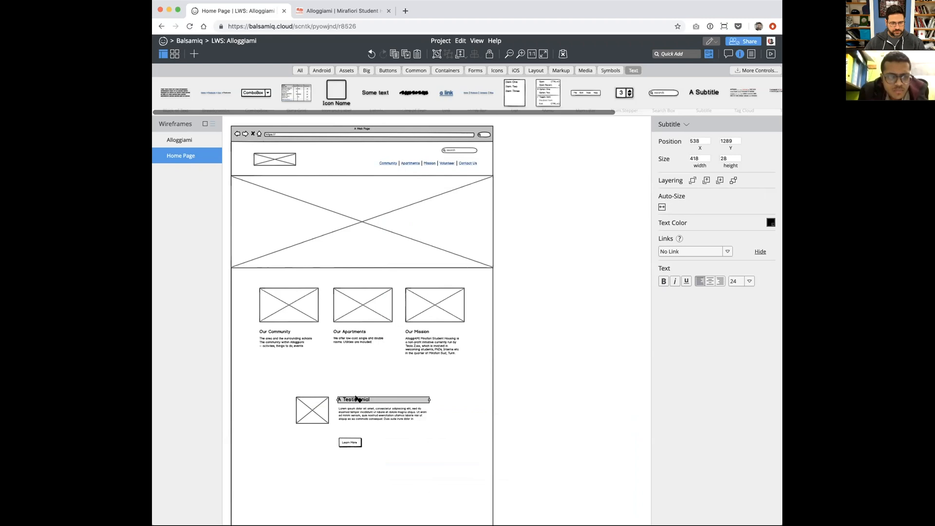
click(358, 414)
drag(346, 443, 368, 432)
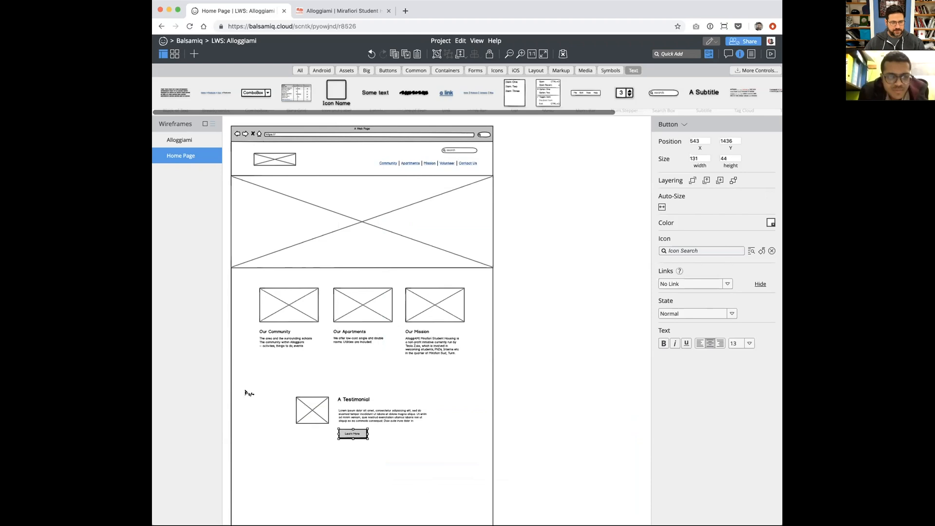
drag(224, 377, 473, 451)
click(574, 360)
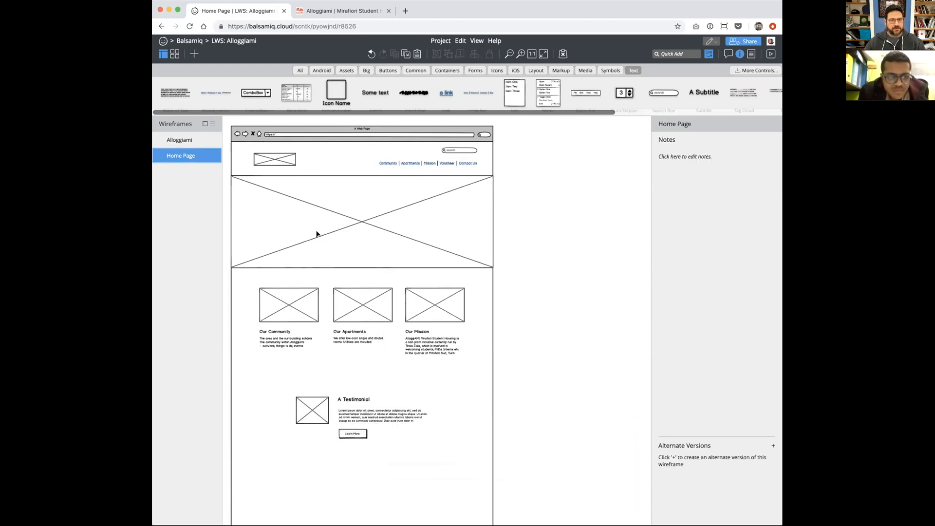
Step: Add a horizontal rule about 1022 wide between the three columns and the testimonial, at about X 128, Y 1222
click(669, 54)
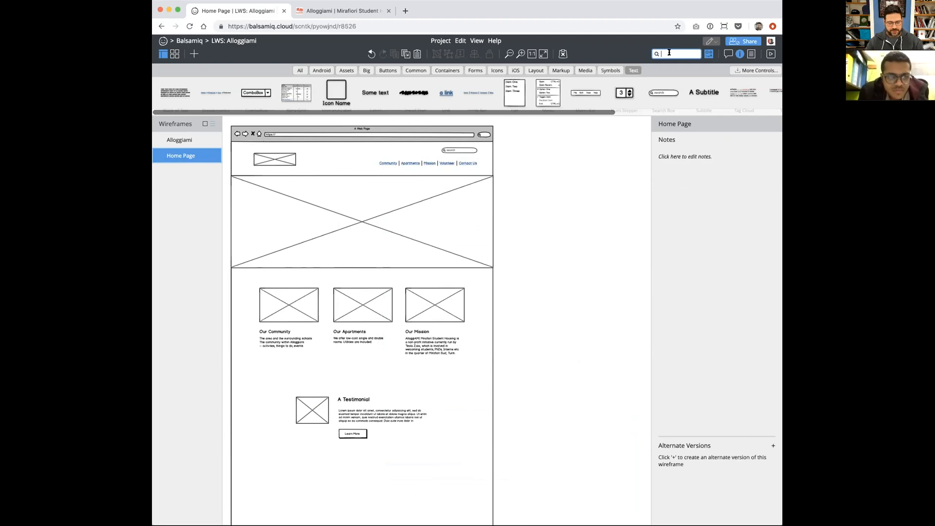
text(rule)
key(Return)
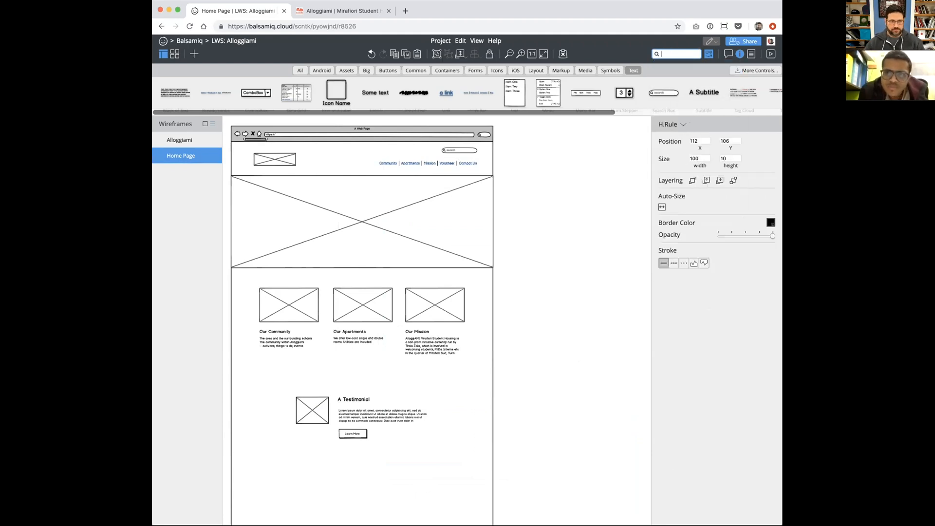
drag(265, 139, 481, 140)
drag(467, 249, 445, 386)
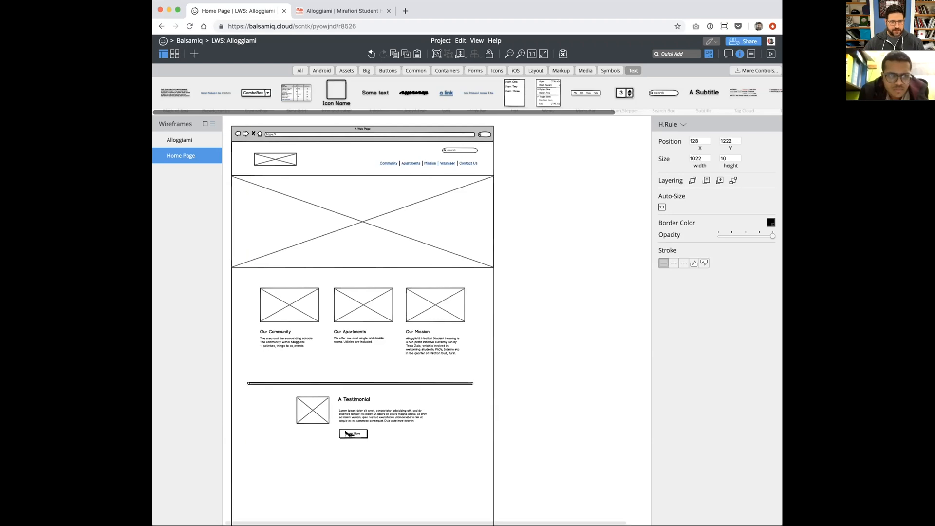
Step: Duplicate the Learn More button beneath each of the three column descriptions, with the "Our Mission" copy at X 848, Y 1095
alt+drag(346, 434, 270, 358)
drag(267, 358, 417, 357)
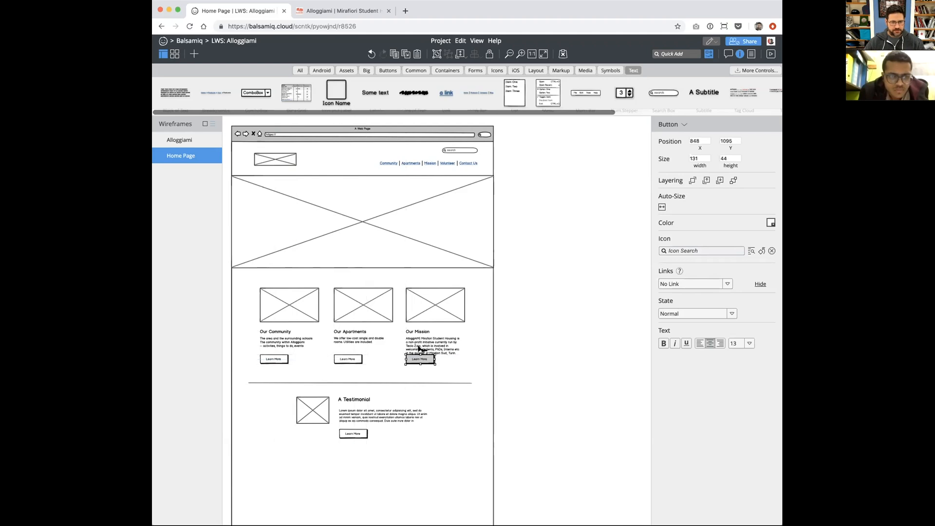
Step: Shorten the "Our Mission" description so it ends with a period right after the name of the person running the initiative
double_click(421, 349)
click(457, 350)
text(,)
drag(456, 351, 617, 369)
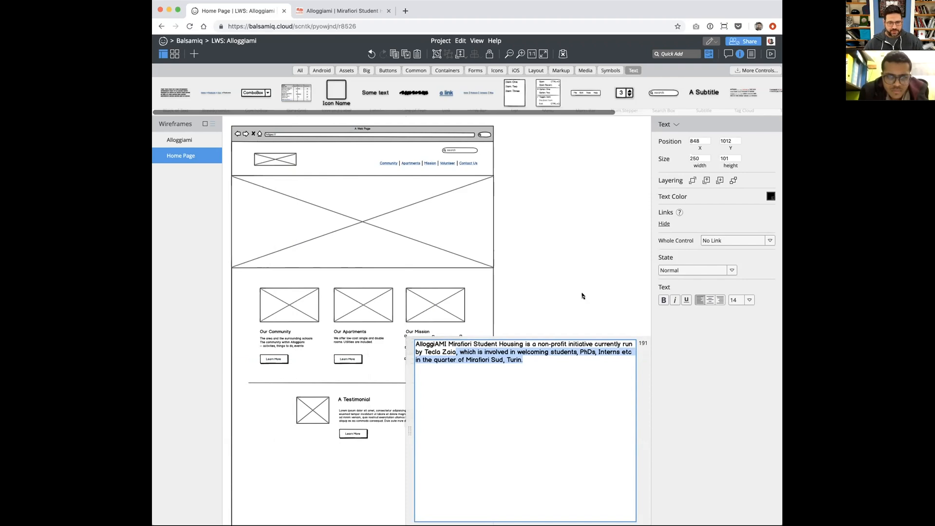
text(.)
click(546, 331)
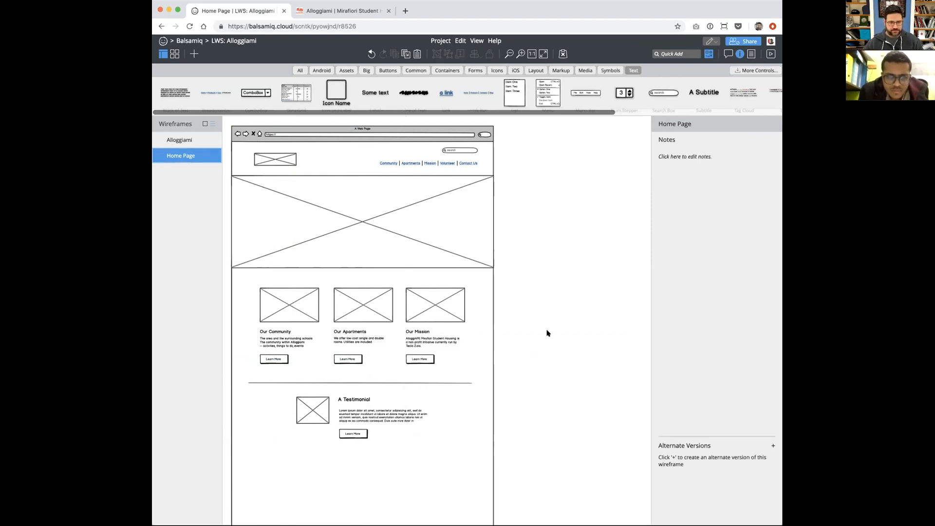
Step: Review the home page wireframe's overall layout and the entries of its header link bar
scroll(502, 345, down, 2)
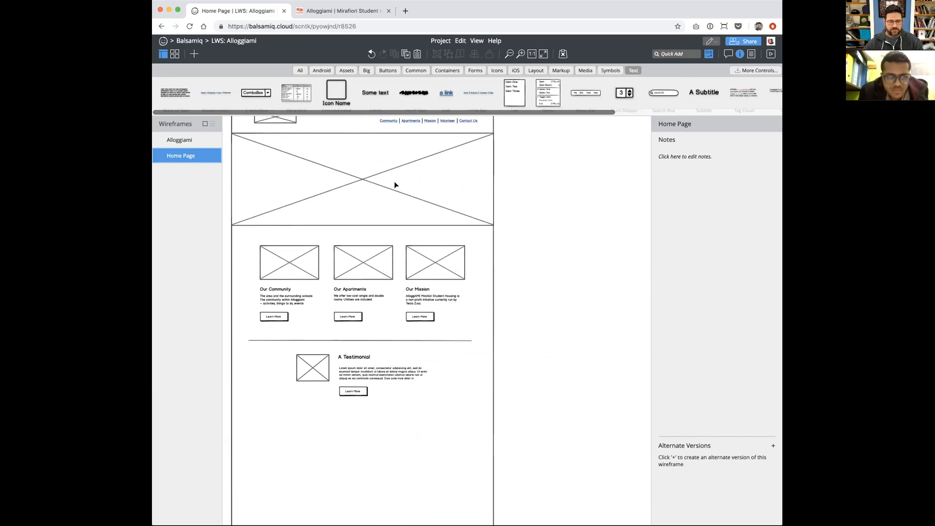
scroll(393, 181, up, 2)
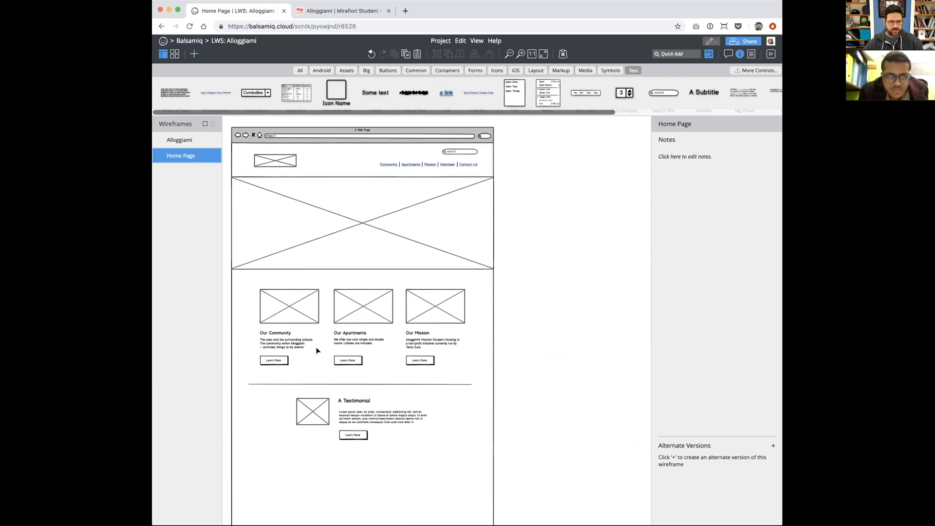
scroll(317, 350, down, 2)
scroll(316, 350, up, 2)
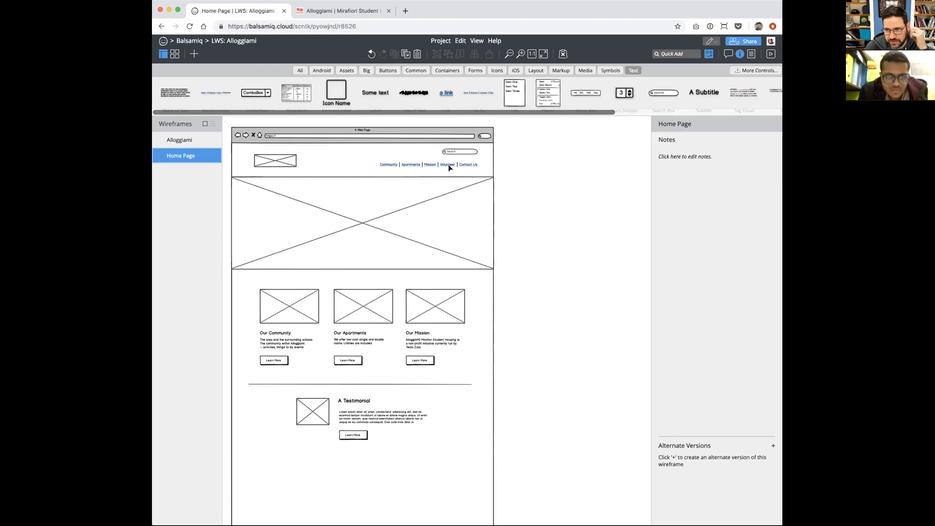
double_click(413, 163)
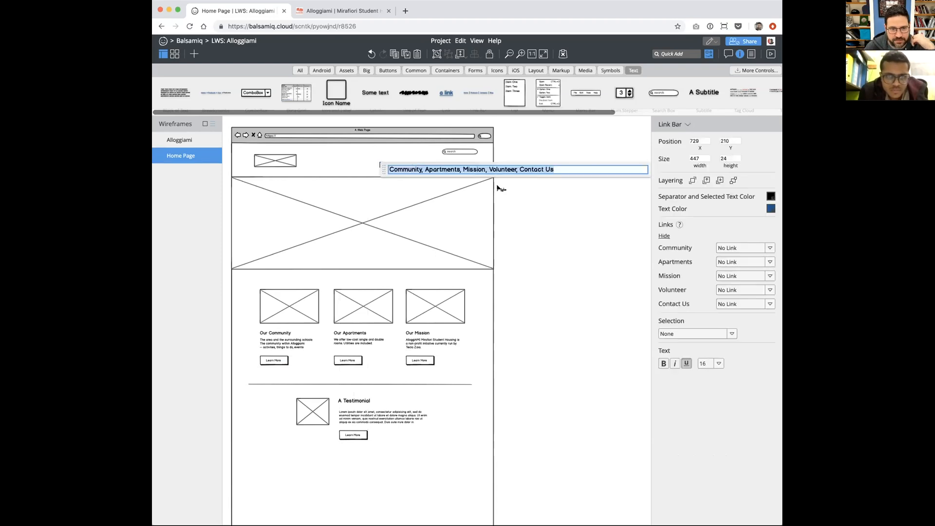
click(536, 215)
key(super+plus)
key(super+plus)
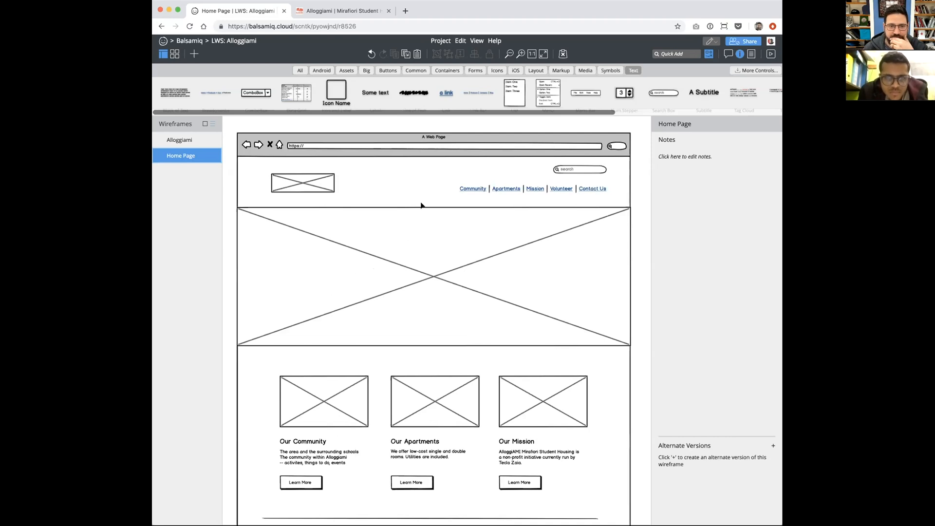
Step: Compare the wireframe's header navigation with the menu on the live Alloggiami website in the other browser tab
click(340, 11)
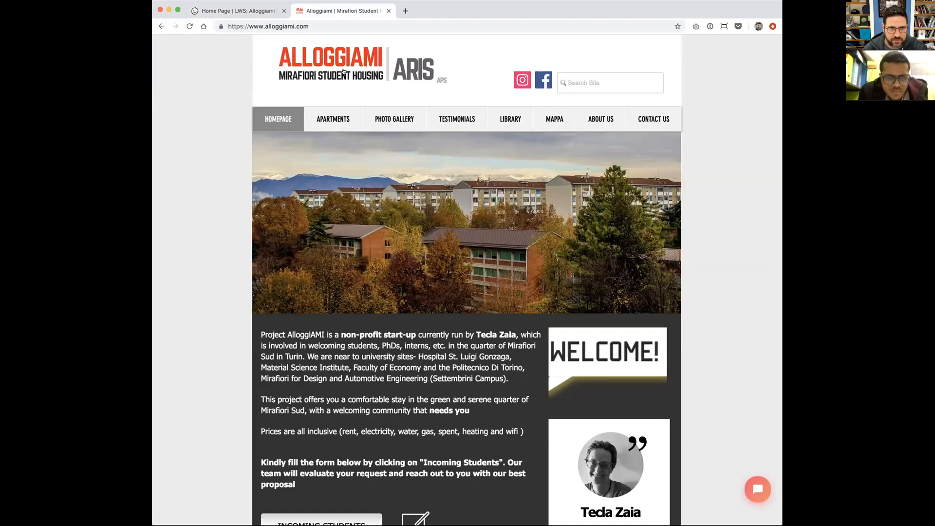
click(239, 9)
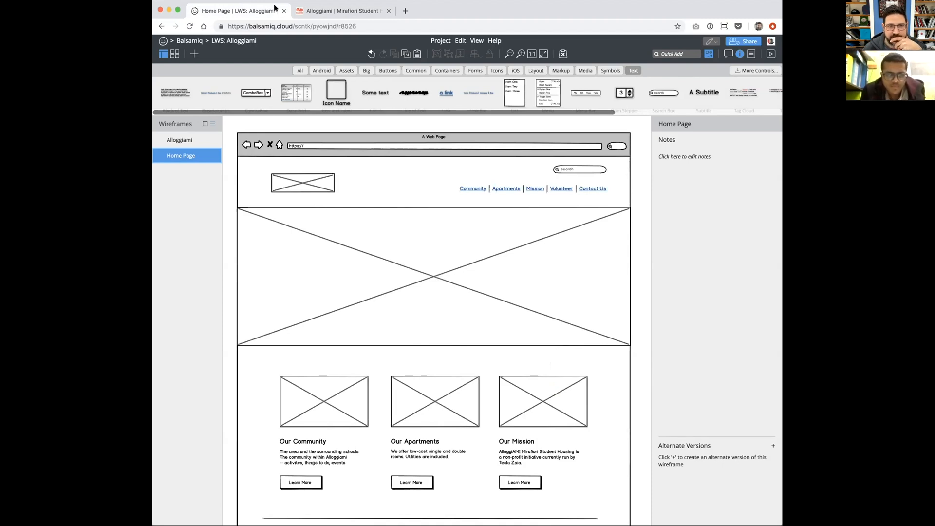
click(343, 11)
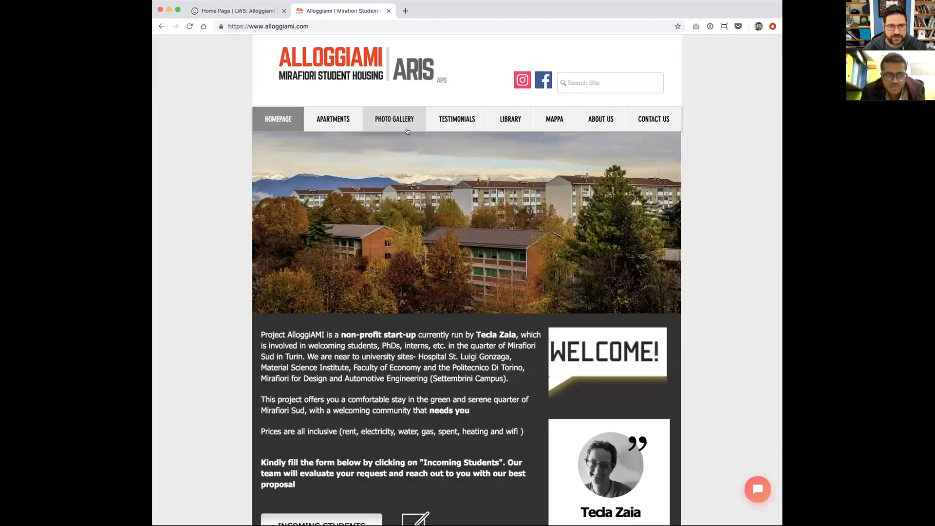
click(233, 8)
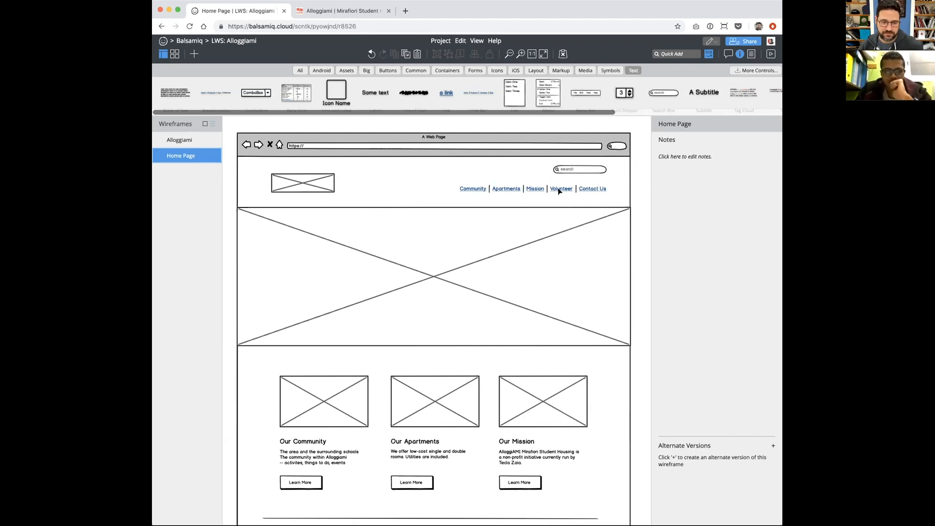
Step: Change the third column's heading to "Volunteer"
double_click(516, 441)
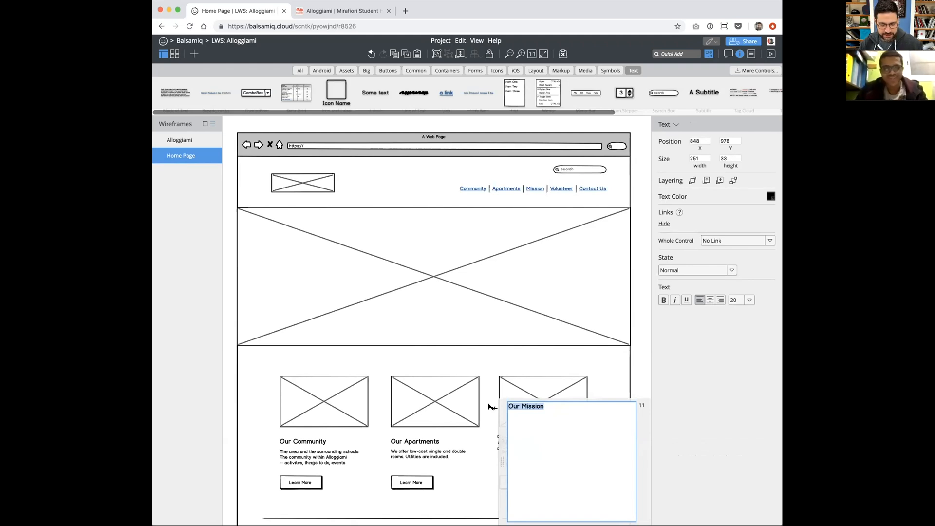
text(Voli)
text(unteer)
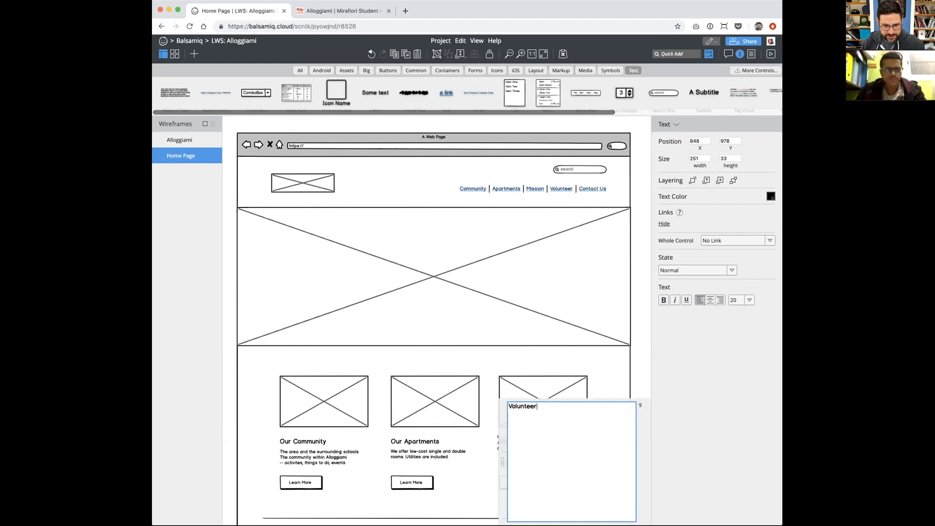
click(551, 191)
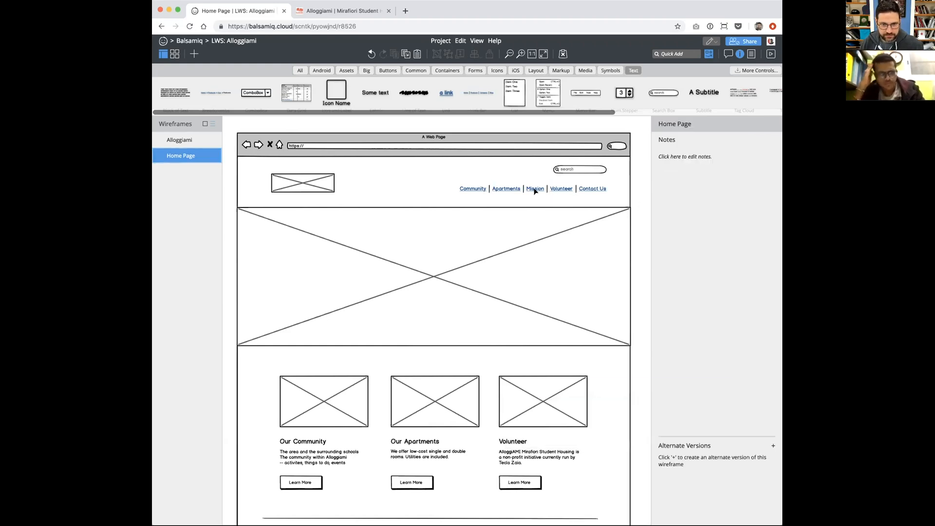
Step: Reorder the header link bar so that Volunteer comes before Mission
double_click(534, 187)
double_click(551, 192)
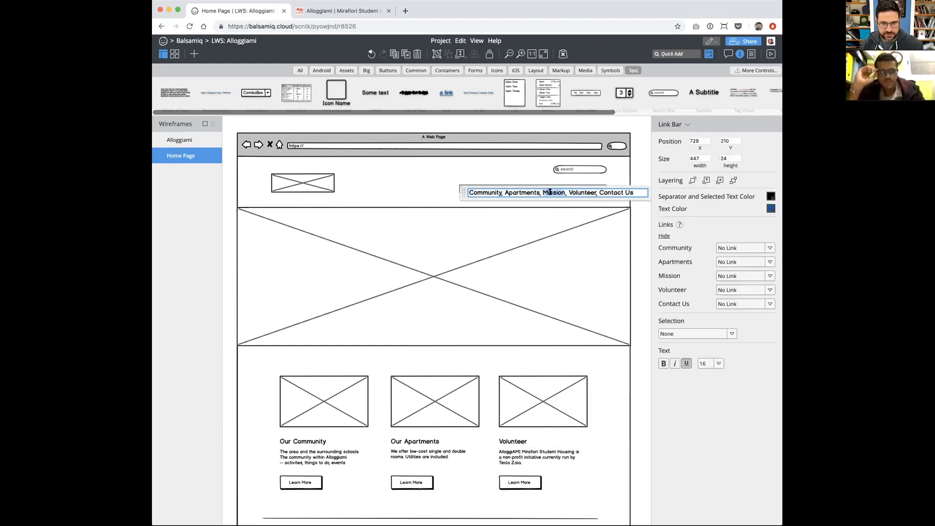
key(BackSpace)
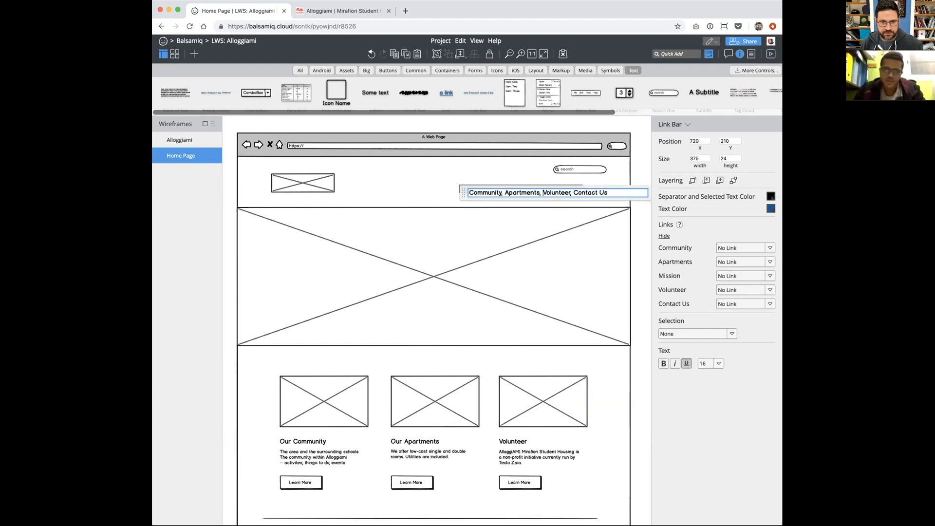
key(super+z)
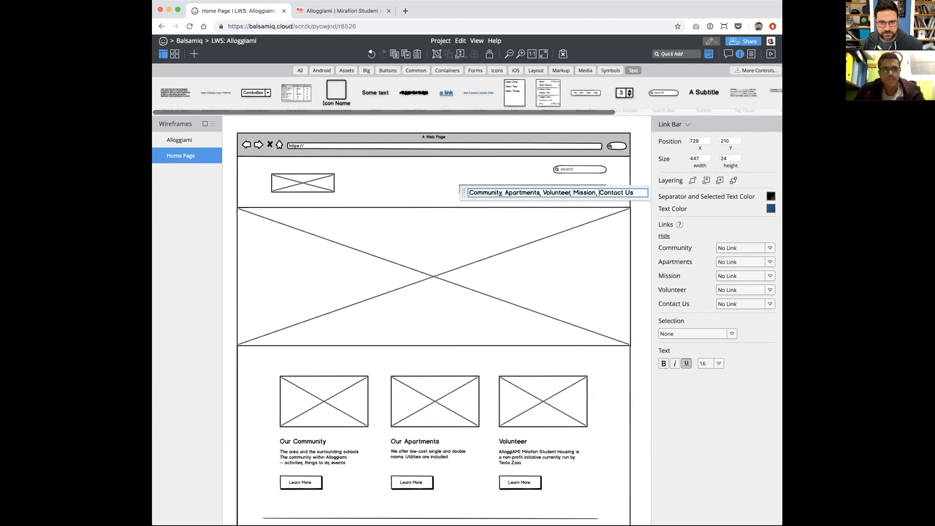
click(641, 161)
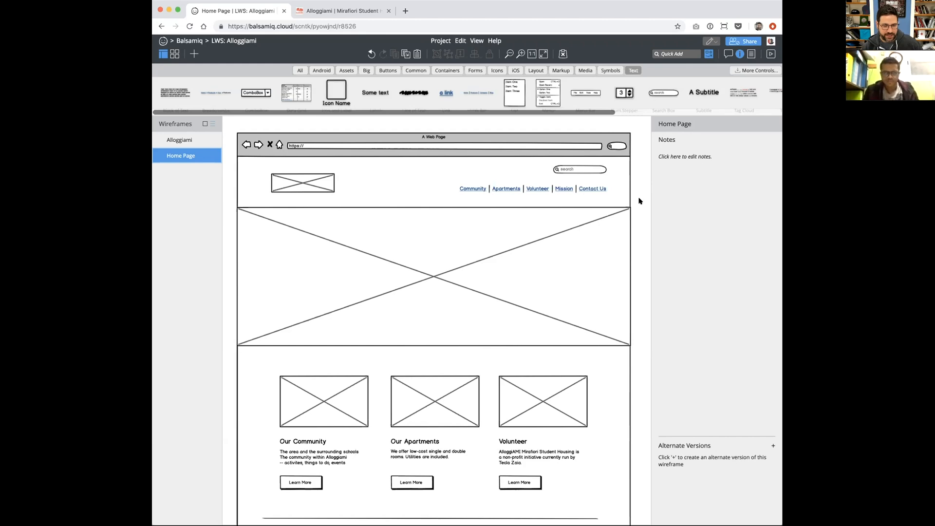
Step: Undo the link bar reordering and the third column's heading change
key(super+z)
key(super+z)
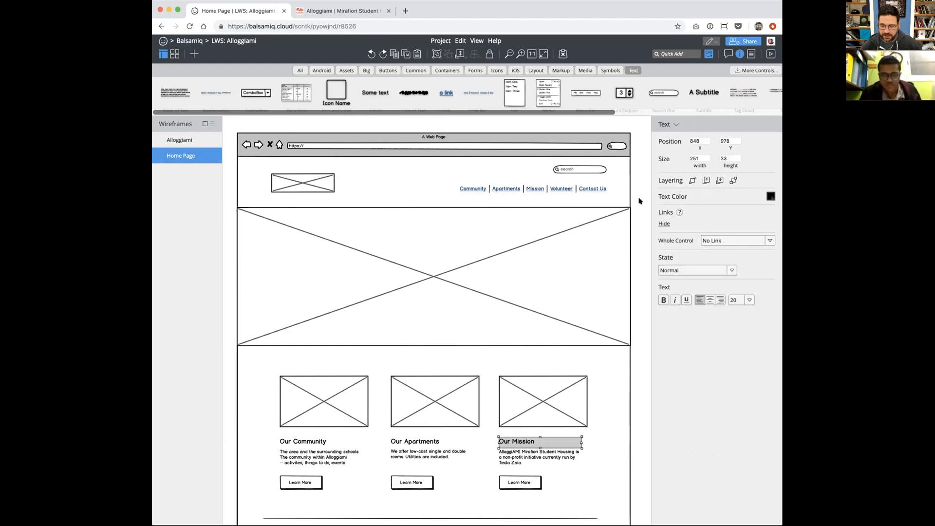
Step: Review the home page wireframe's column images, hero area, column copy and testimonial section
click(325, 400)
click(444, 404)
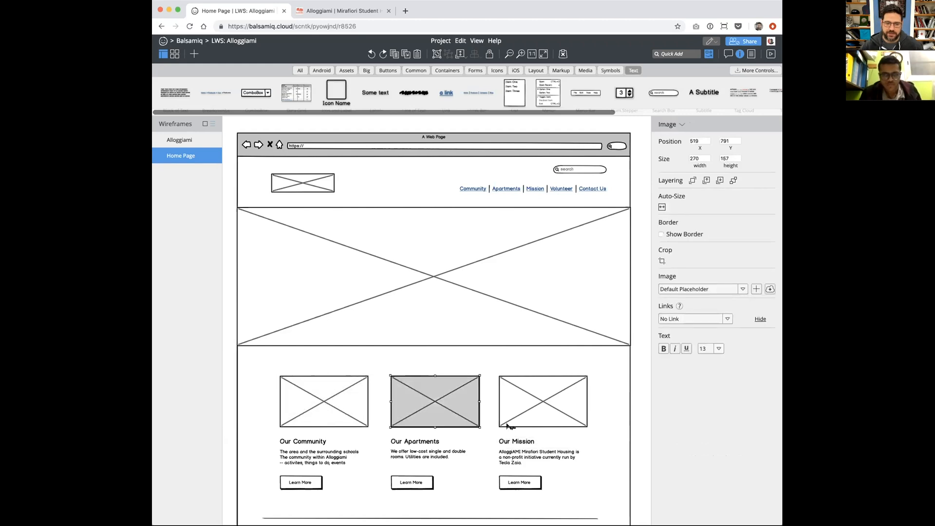
click(538, 417)
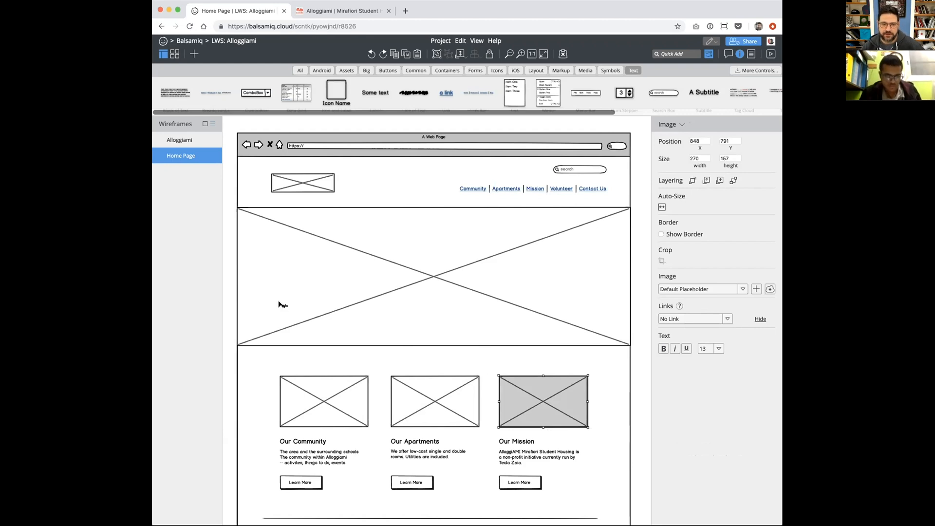
scroll(507, 309, down, 1)
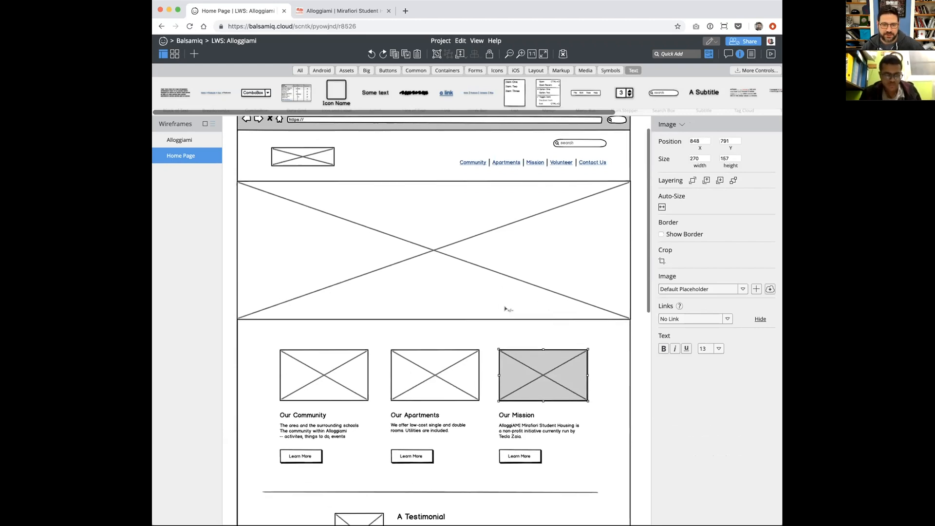
click(638, 292)
scroll(638, 291, up, 1)
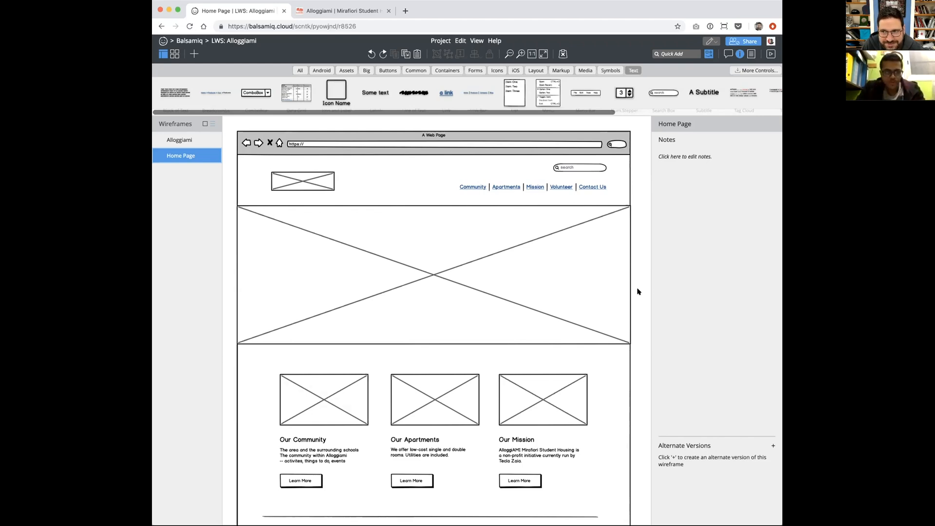
scroll(530, 308, down, 4)
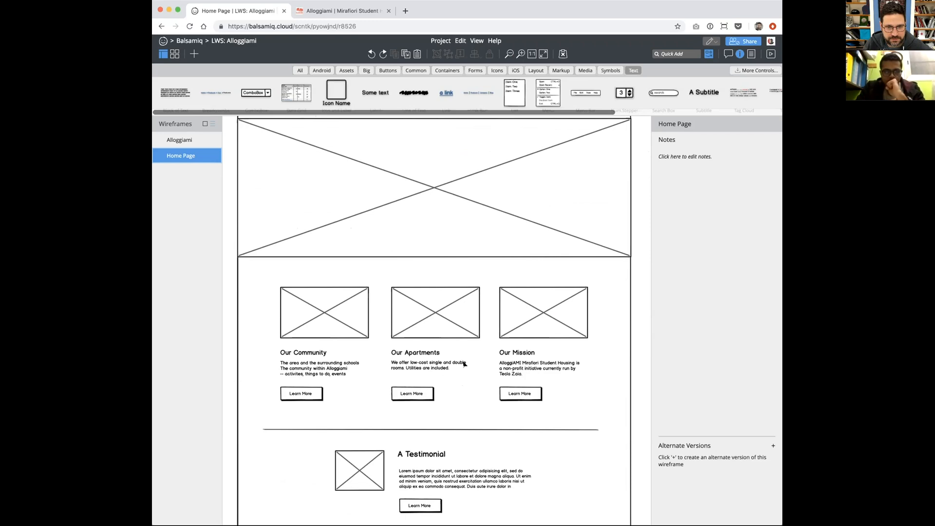
scroll(463, 363, up, 4)
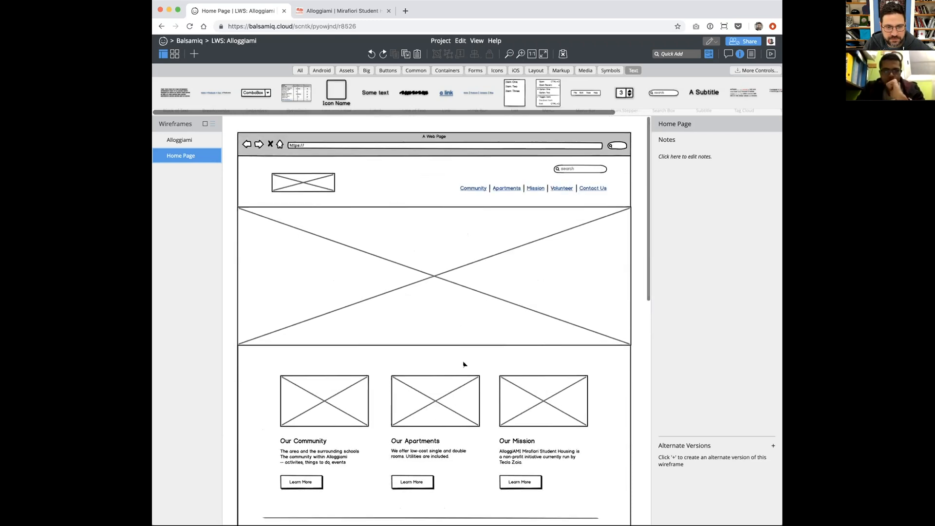
scroll(463, 363, down, 3)
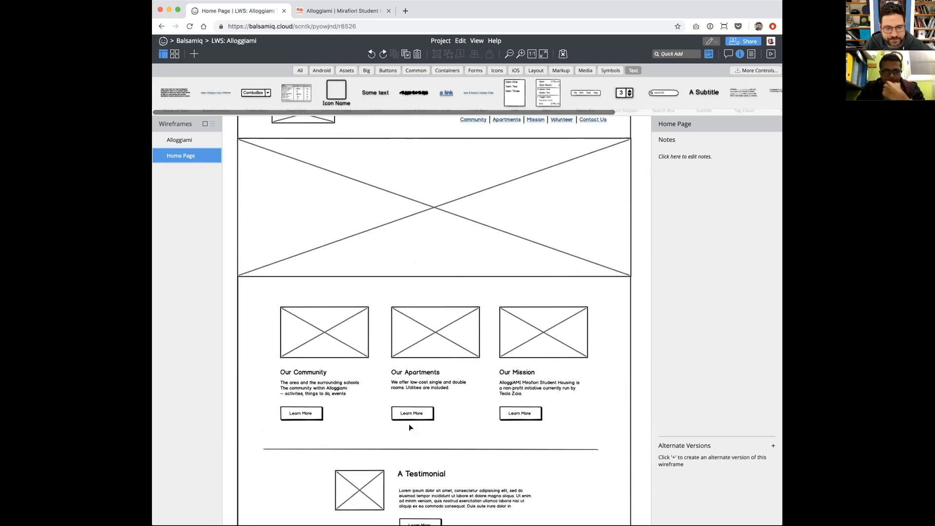
scroll(314, 325, up, 3)
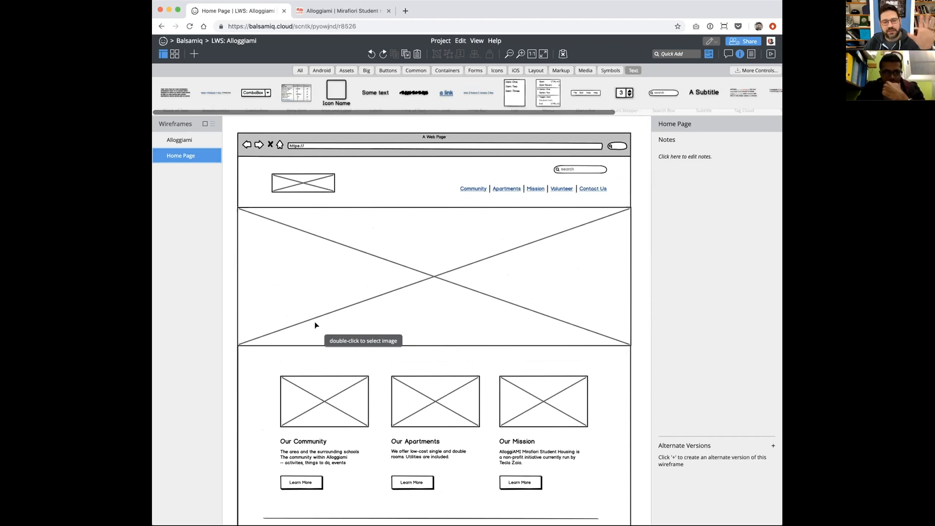
scroll(314, 325, down, 2)
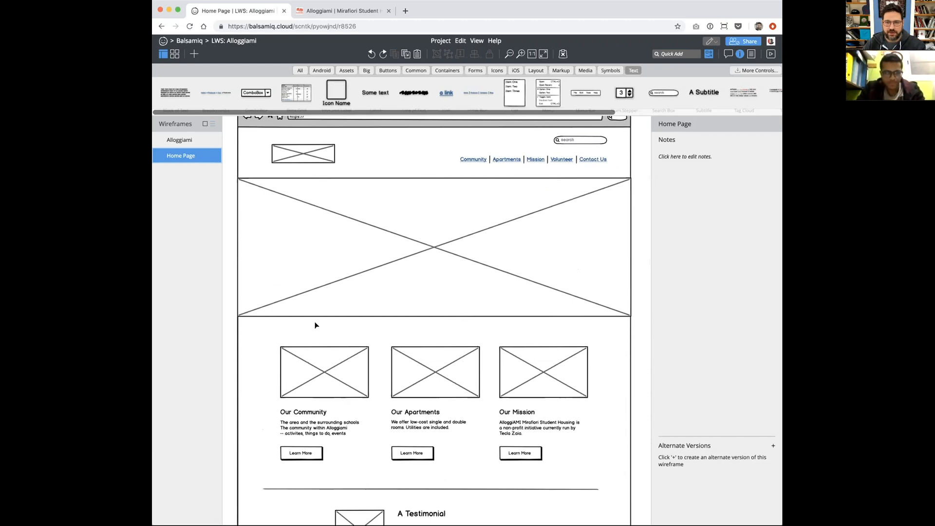
scroll(367, 349, up, 1)
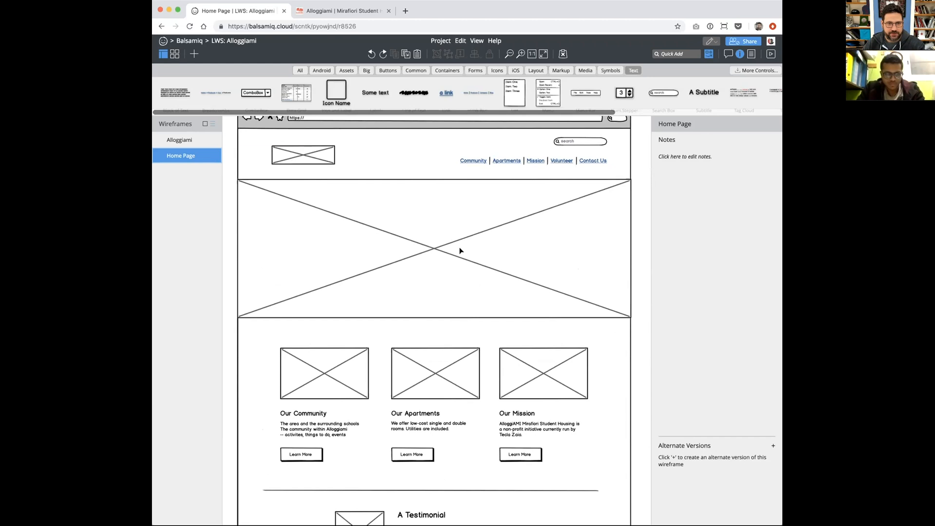
Step: Add a scribbled line-of-text placeholder over the upper right of the hero image, 484 by 42 at X 698, Y 351
drag(419, 92, 509, 278)
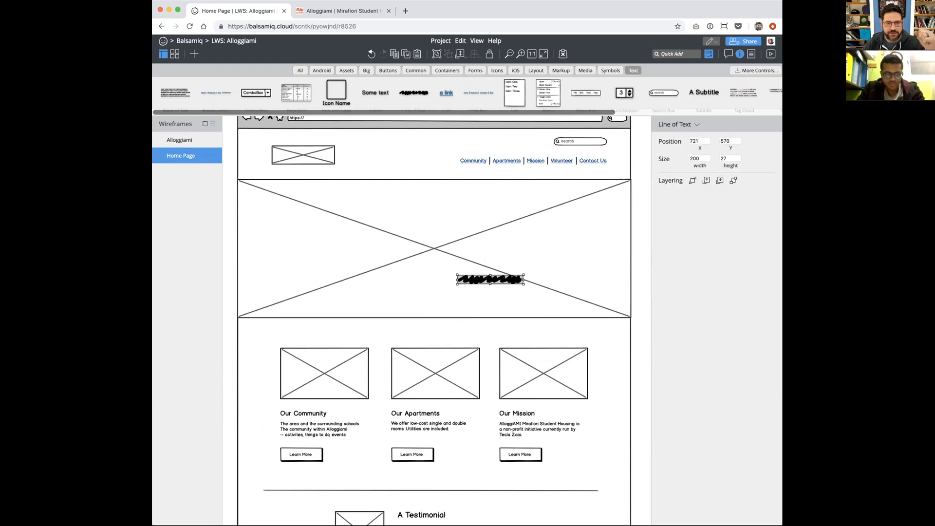
mouse_move(544, 218)
mouse_down()
mouse_move(477, 235)
mouse_move(412, 232)
mouse_move(417, 227)
mouse_up()
drag(495, 223, 526, 219)
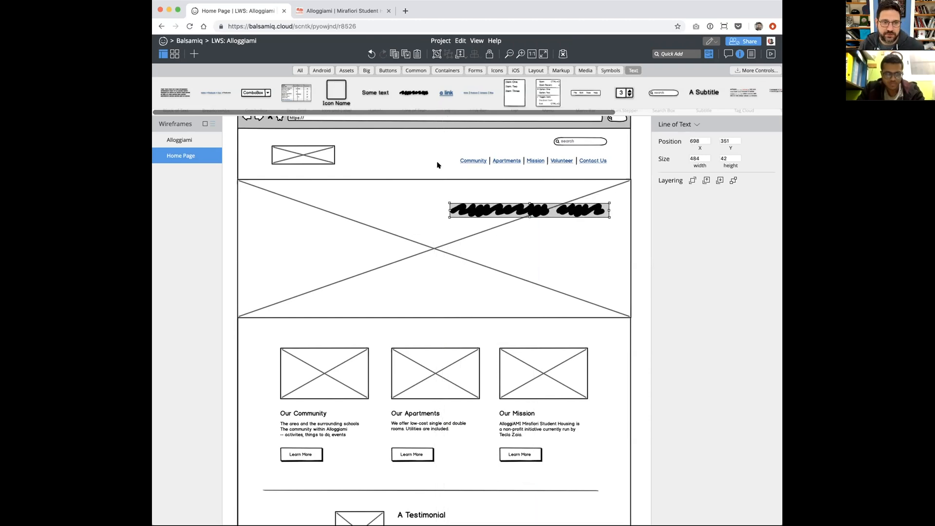
Step: Add a label beneath the hero's scribbled line at X 754, Y 422, with font size 24 and the text "Lorem"
drag(482, 227, 479, 230)
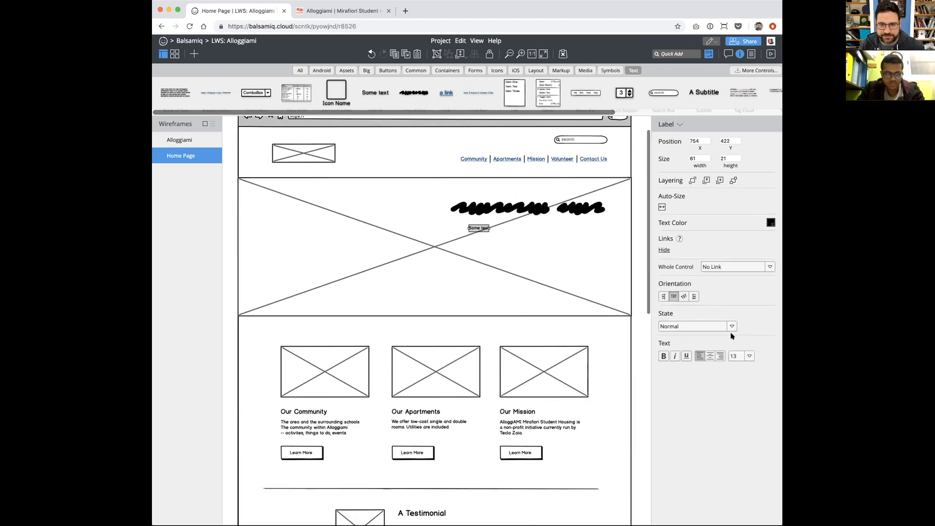
click(750, 357)
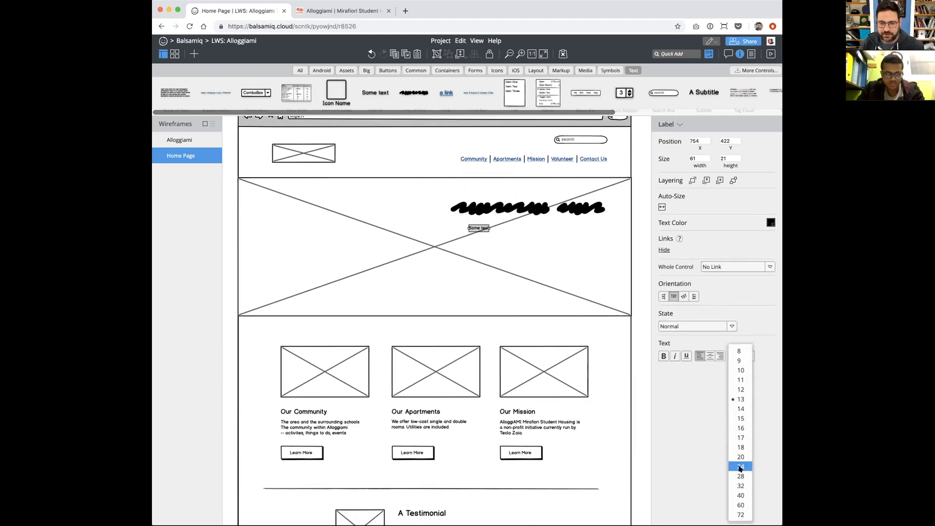
click(740, 467)
double_click(497, 227)
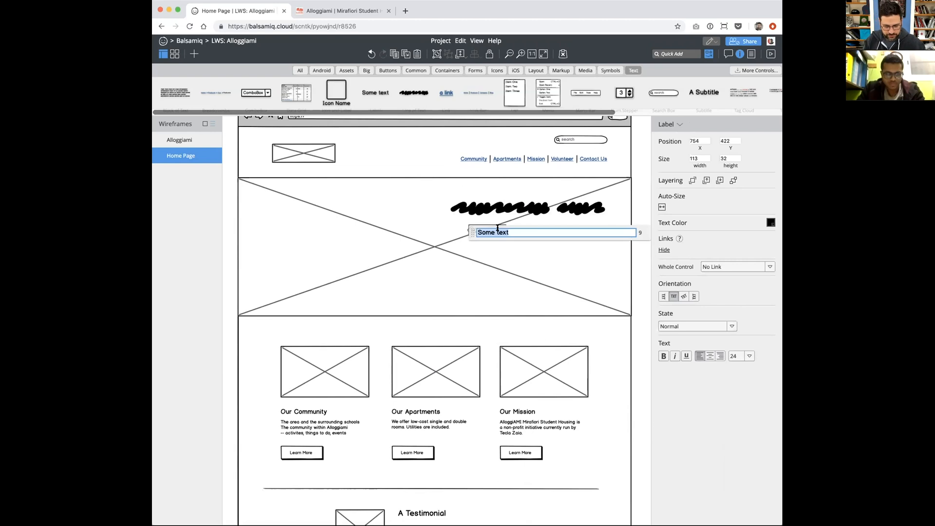
text(Lorem)
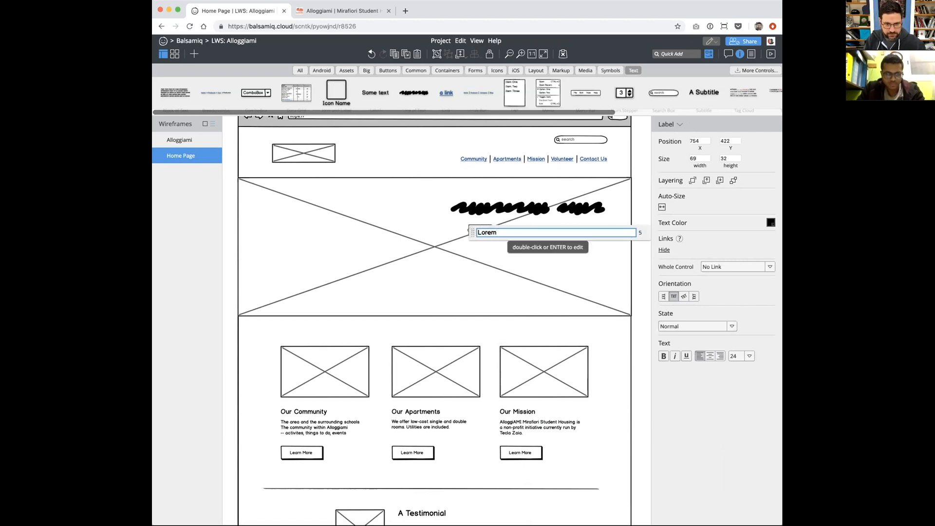
key(Return)
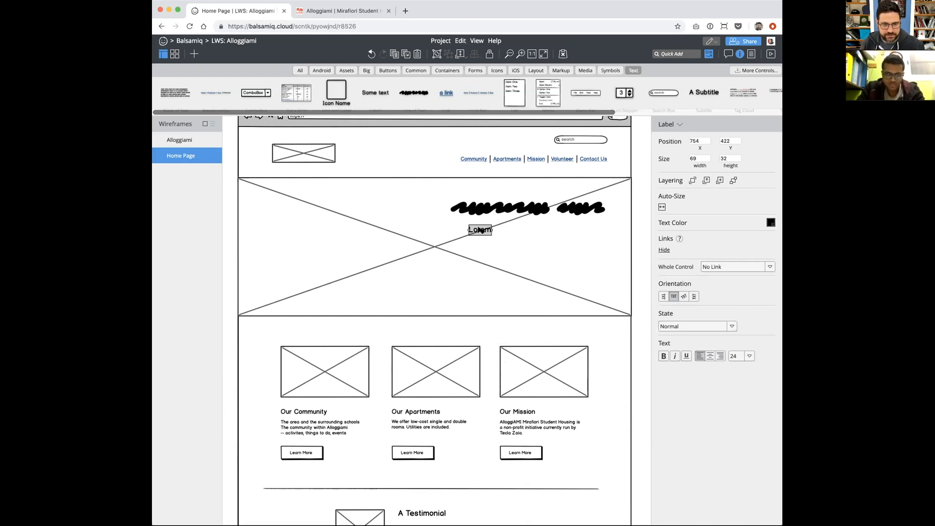
Step: Extend the hero label's text to "Lorem Ipsum" and move it under the scribbled line's right end, at X 1023, Y 409
double_click(482, 230)
key(Right)
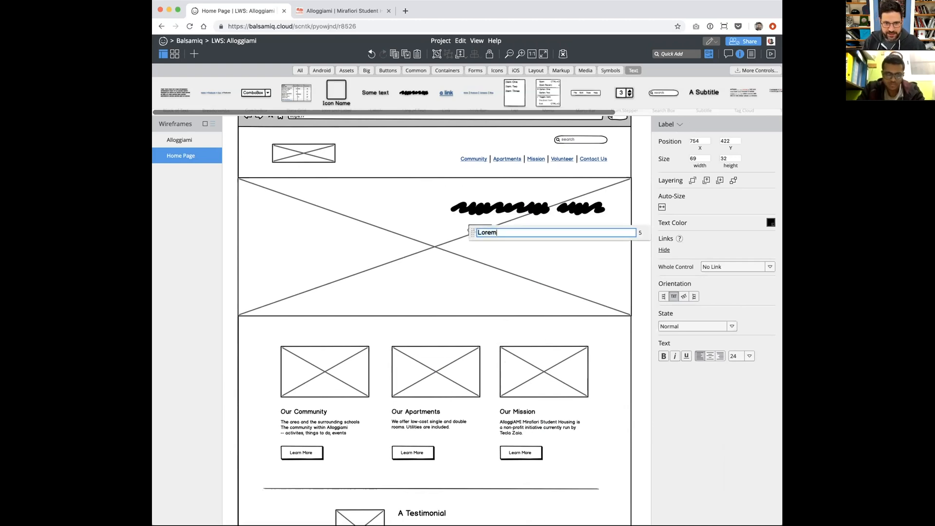
text(Ipsum)
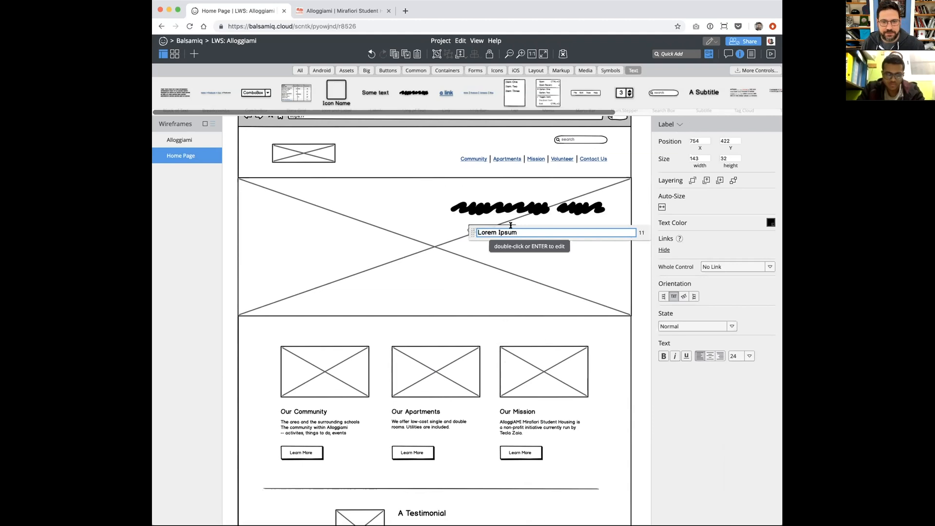
click(638, 190)
click(492, 229)
mouse_move(491, 229)
mouse_down()
mouse_move(589, 226)
mouse_move(581, 225)
mouse_up()
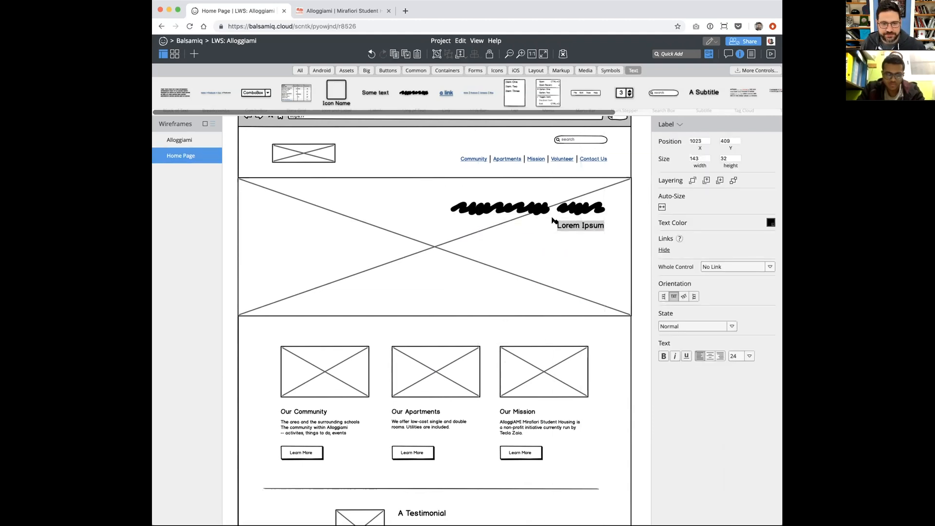
Step: Right-align the "Lorem Ipsum" label and extend its left edge to make it 187 wide
scroll(537, 214, up, 2)
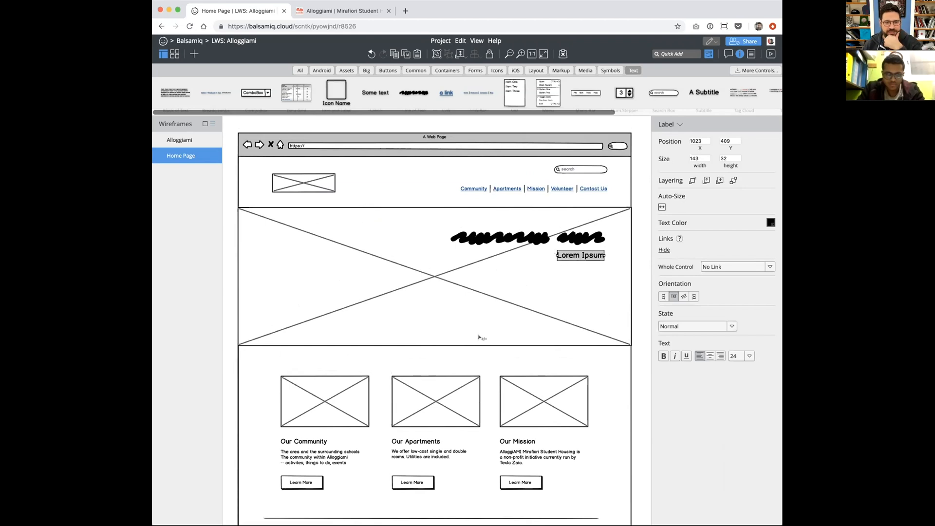
scroll(455, 287, down, 2)
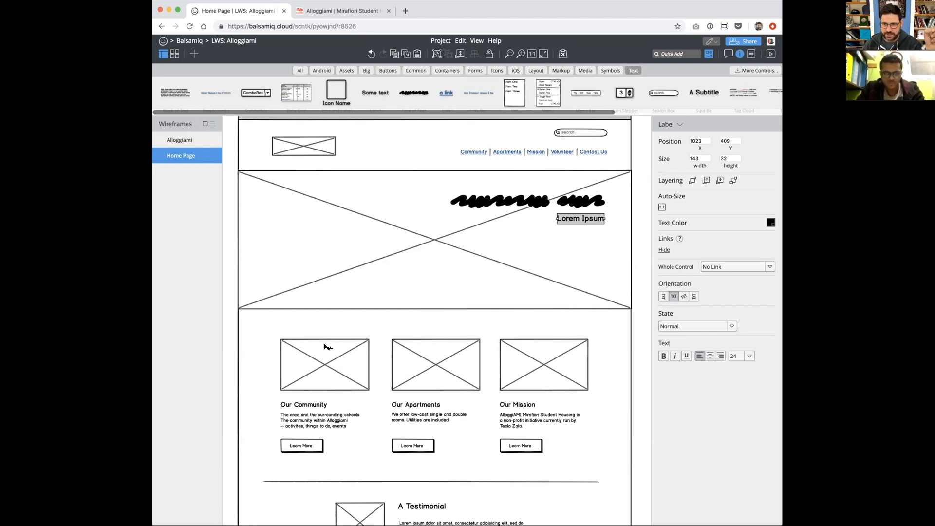
scroll(326, 347, down, 3)
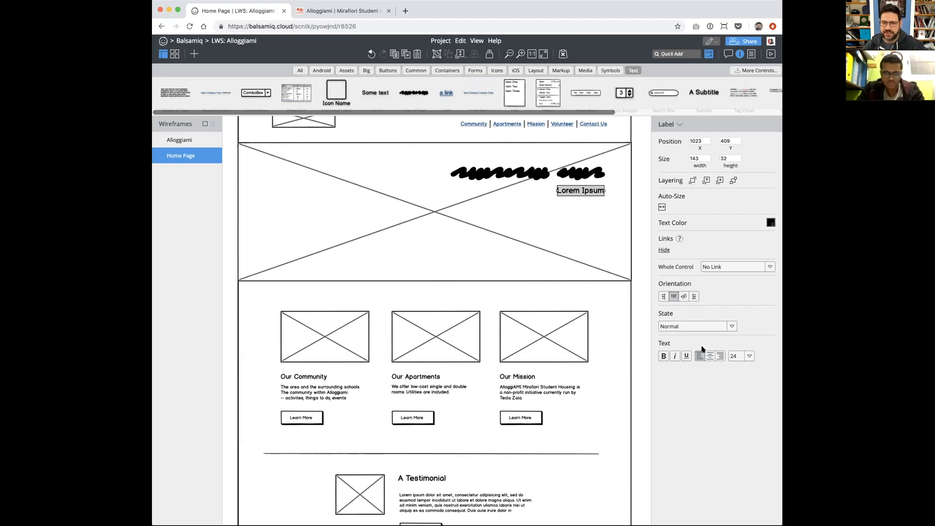
click(721, 356)
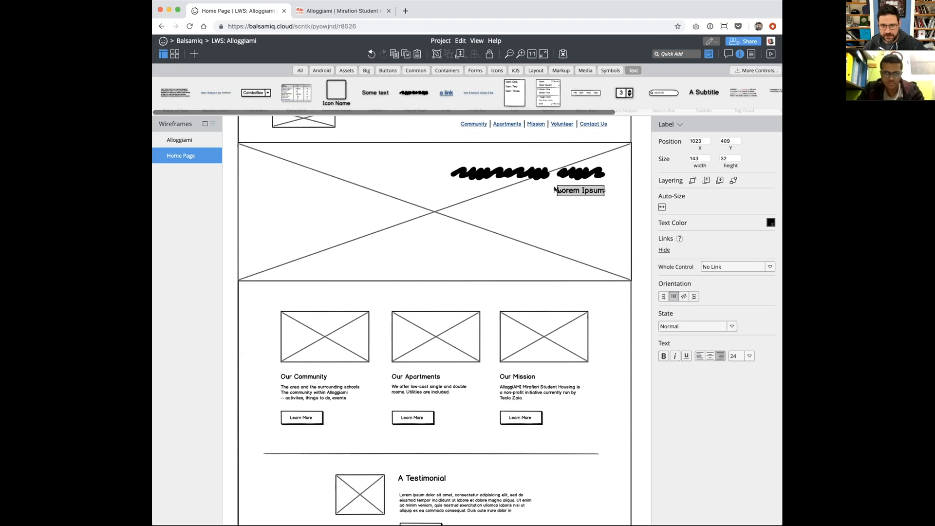
drag(554, 187, 542, 189)
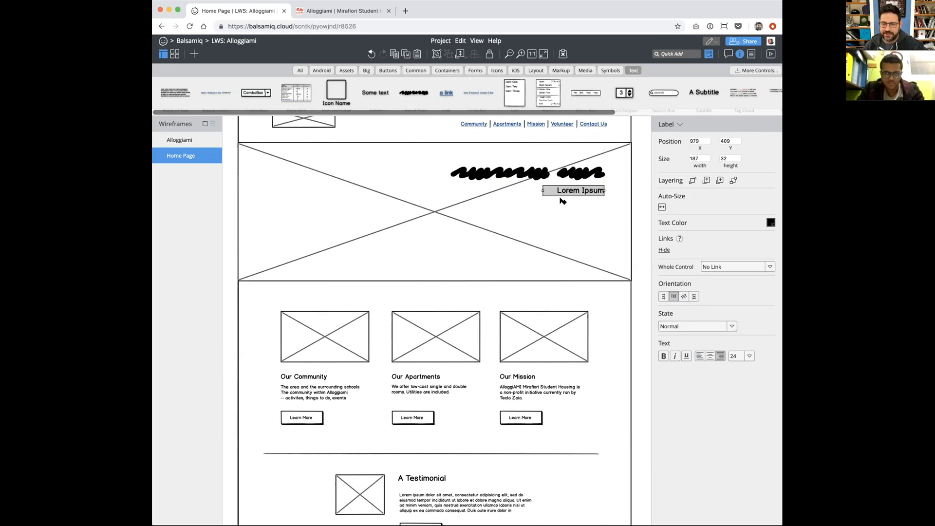
Step: Move the whole testimonial block left and slightly down to X 181, Y 1342, in line with the first column
scroll(427, 289, down, 1)
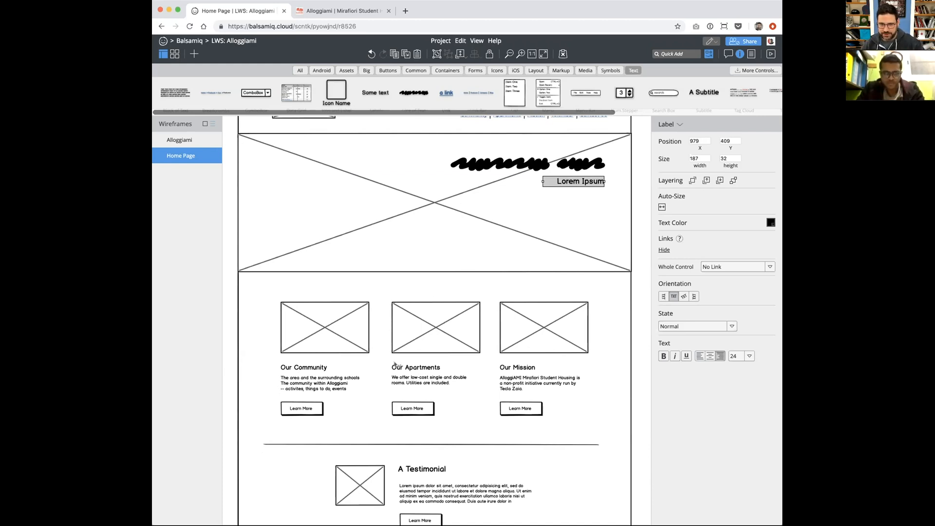
scroll(395, 365, down, 5)
scroll(395, 364, down, 2)
scroll(404, 372, down, 2)
drag(228, 320, 523, 412)
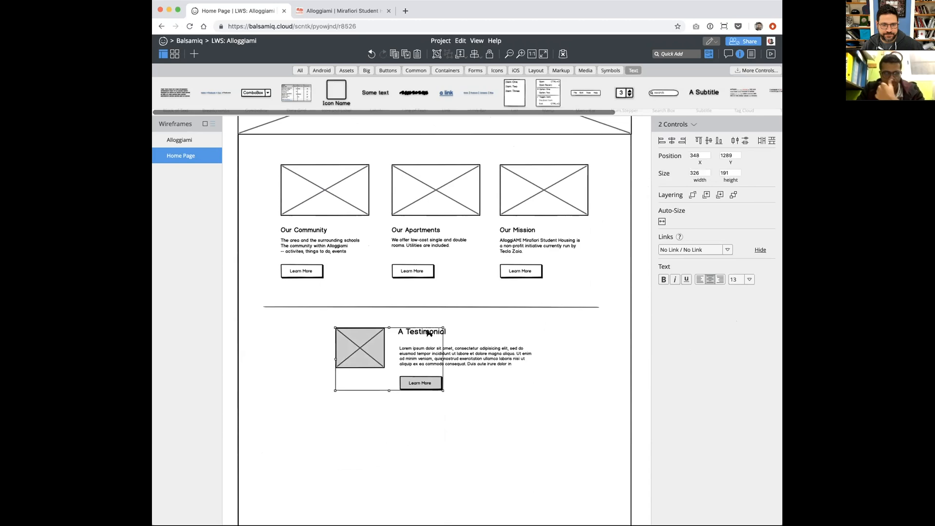
drag(463, 349, 407, 367)
Step: Duplicate the testimonial block directly below the original and move the copy's image to the right of its text
alt+drag(324, 361, 531, 464)
click(317, 432)
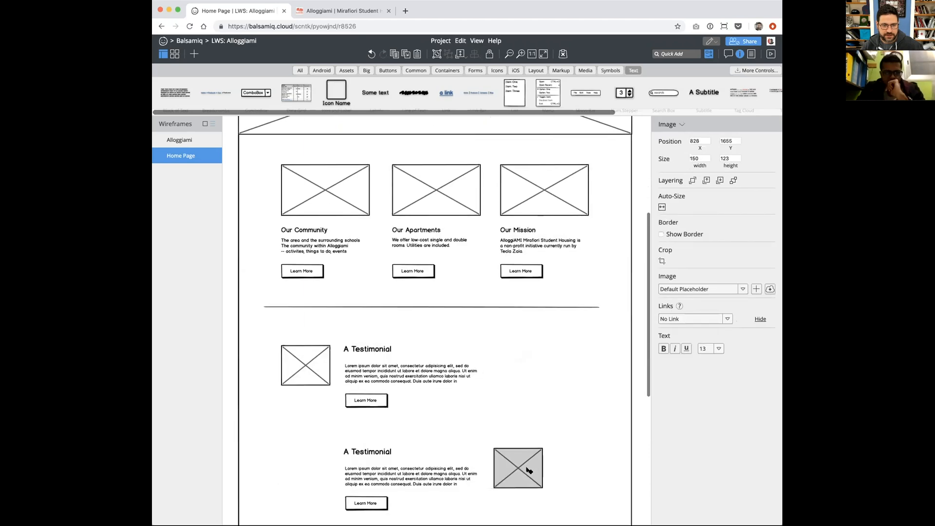
Step: Center both testimonials on the page by moving them right to X 230, and move the second one up closer to the first
scroll(421, 397, down, 3)
drag(230, 251, 565, 470)
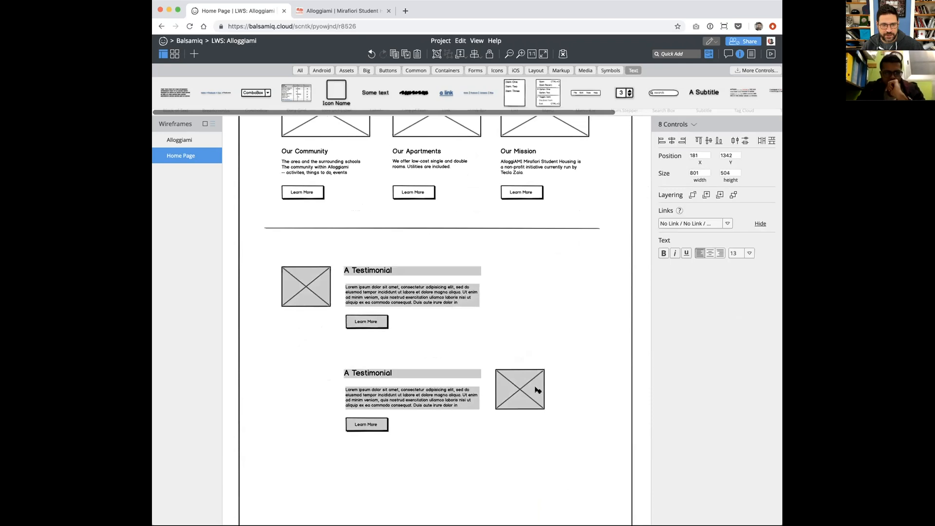
drag(530, 389, 542, 389)
key(shift+Right)
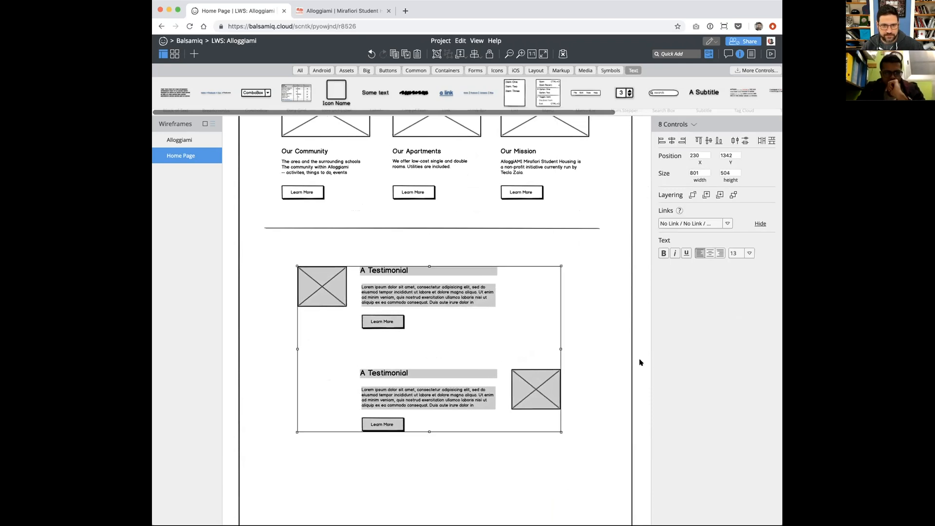
scroll(640, 362, up, 4)
scroll(640, 362, down, 4)
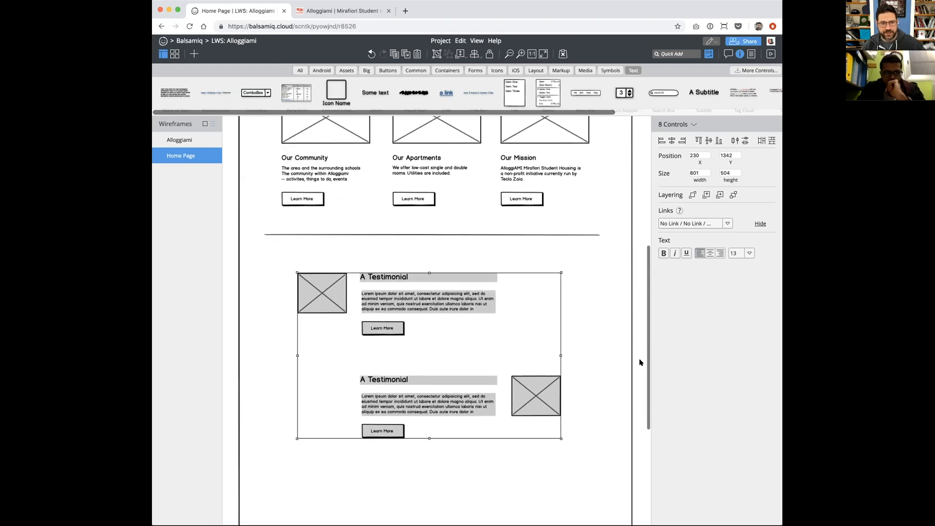
drag(640, 351, 317, 461)
drag(383, 431, 397, 414)
Step: Left-align the two testimonial headings at X 425 and line up the second testimonial's paragraph with them
click(393, 276)
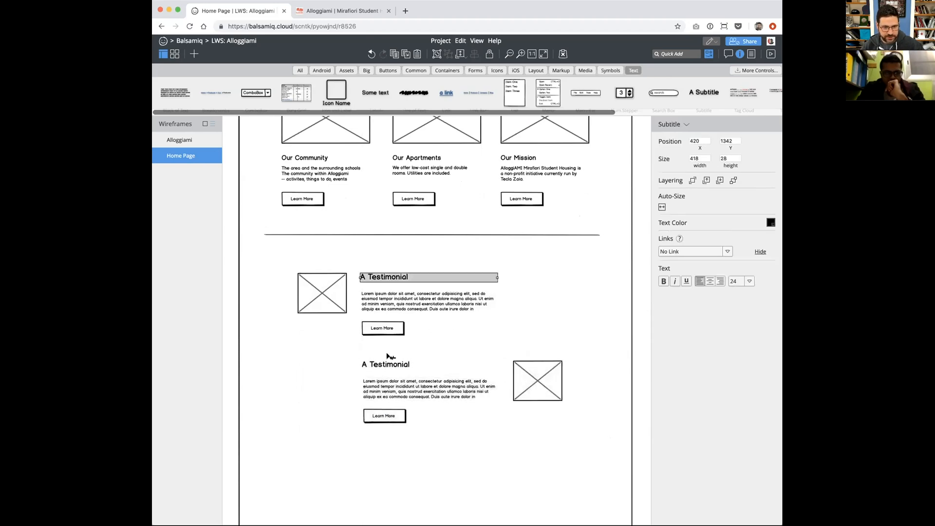
shift+click(385, 365)
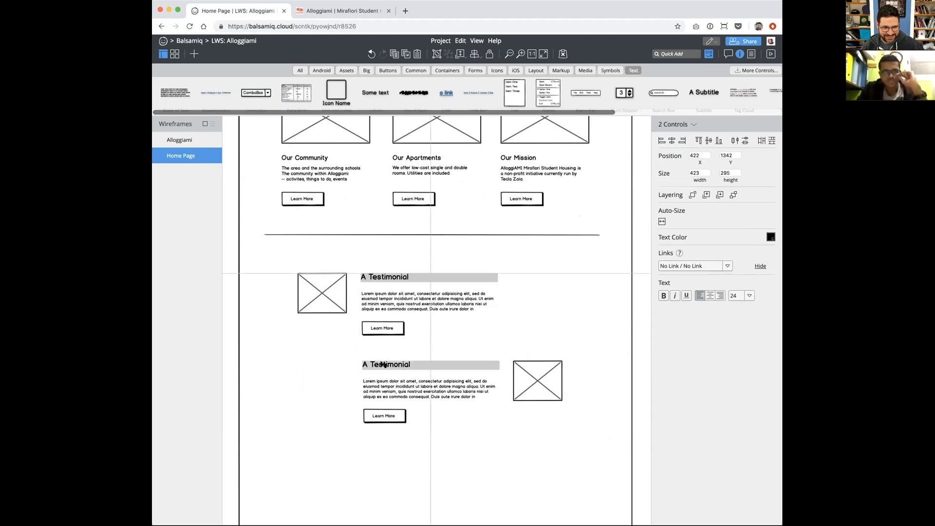
click(661, 140)
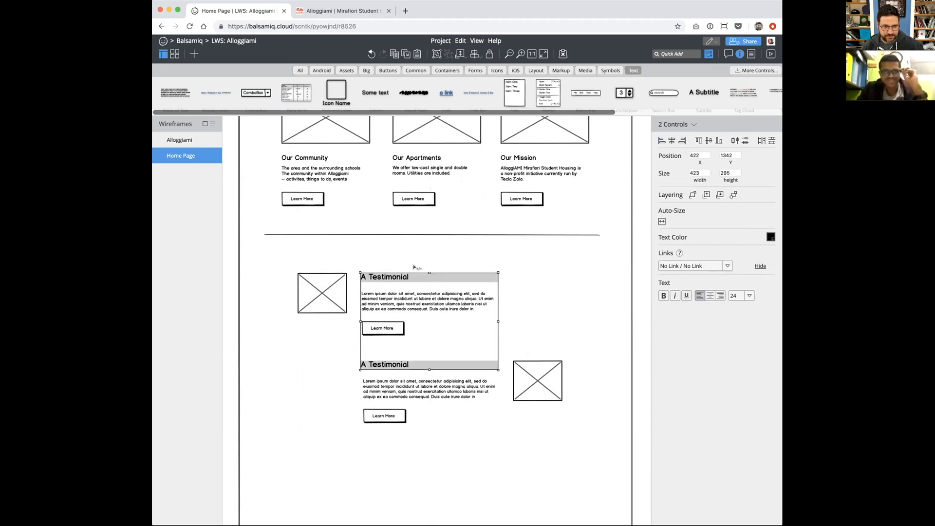
drag(382, 277, 385, 277)
drag(385, 391, 379, 388)
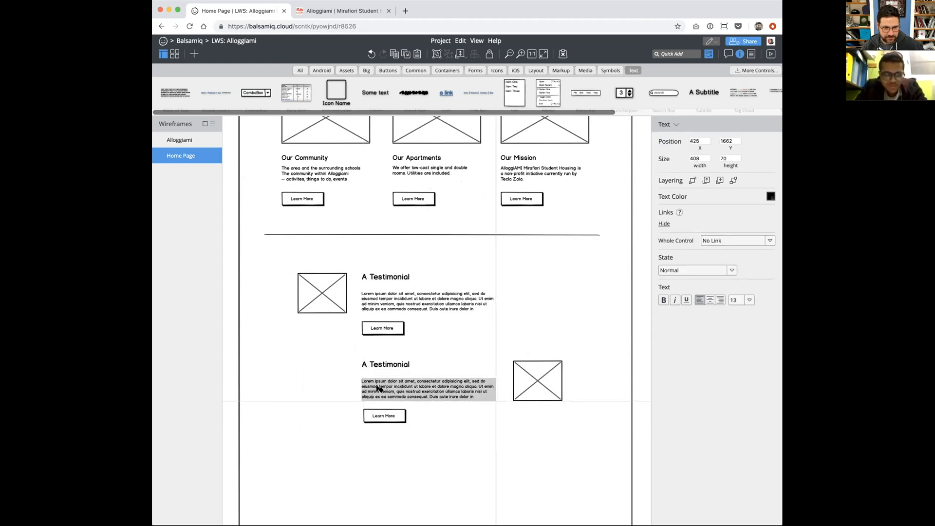
click(330, 354)
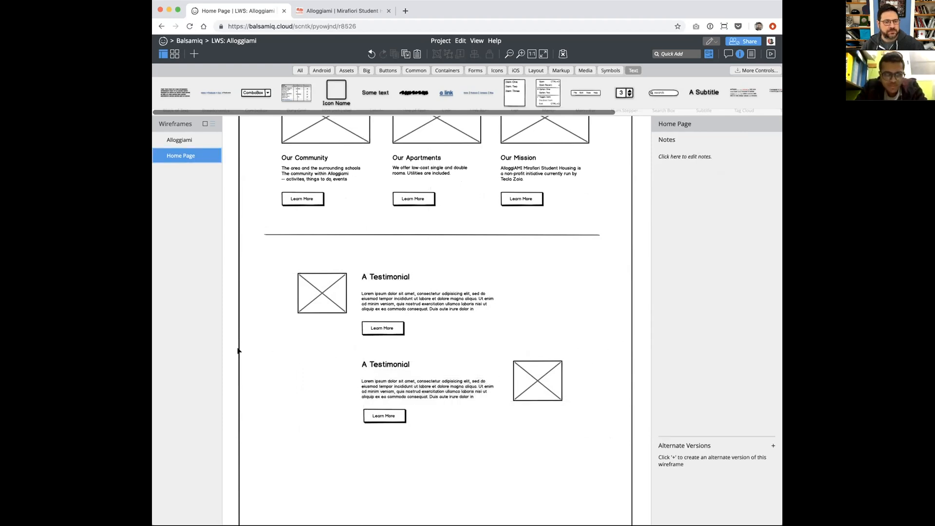
Step: Move the entire second testimonial down slightly to Y 1624
drag(517, 438, 565, 439)
mouse_move(538, 377)
mouse_down()
mouse_move(519, 386)
mouse_move(539, 379)
mouse_up()
click(637, 363)
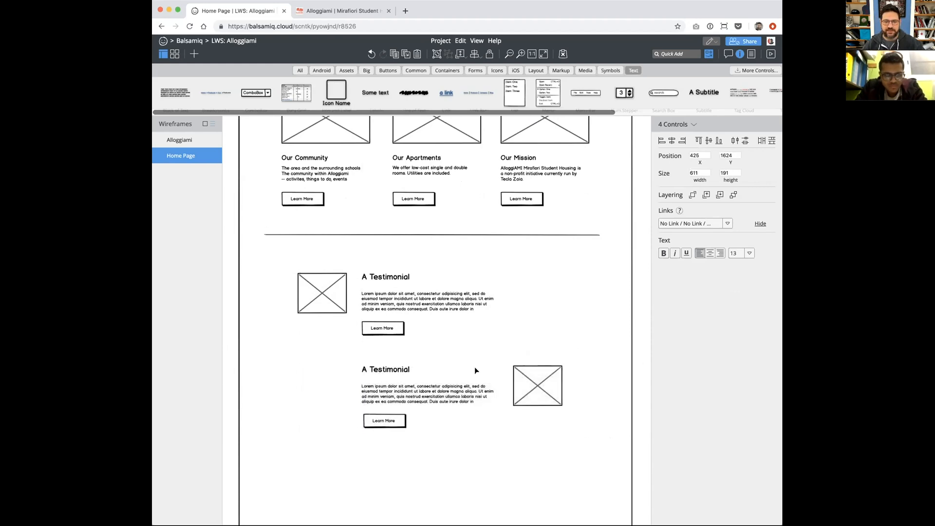
Step: Move the paragraph and Learn More button closer beneath the heading in both testimonials, to Y 1657 in the second and Y 1375 in the first
drag(398, 371, 398, 377)
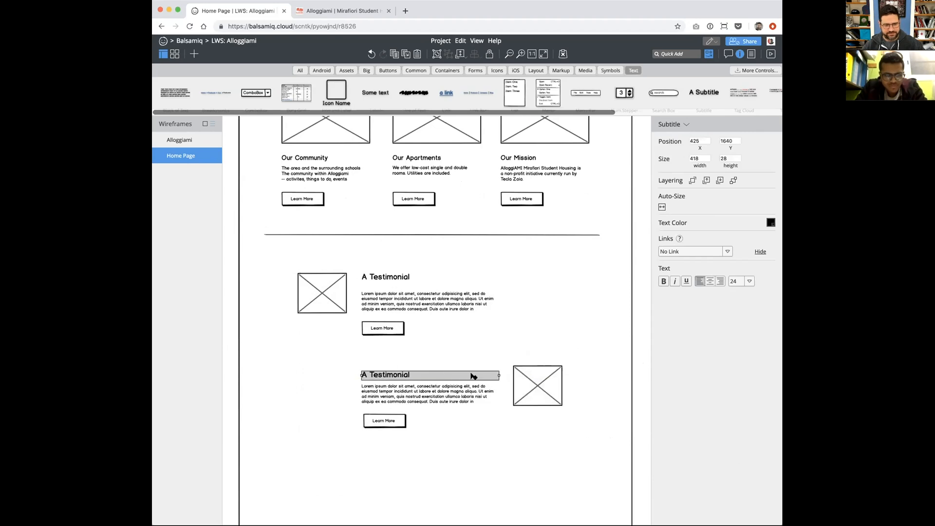
key(super+z)
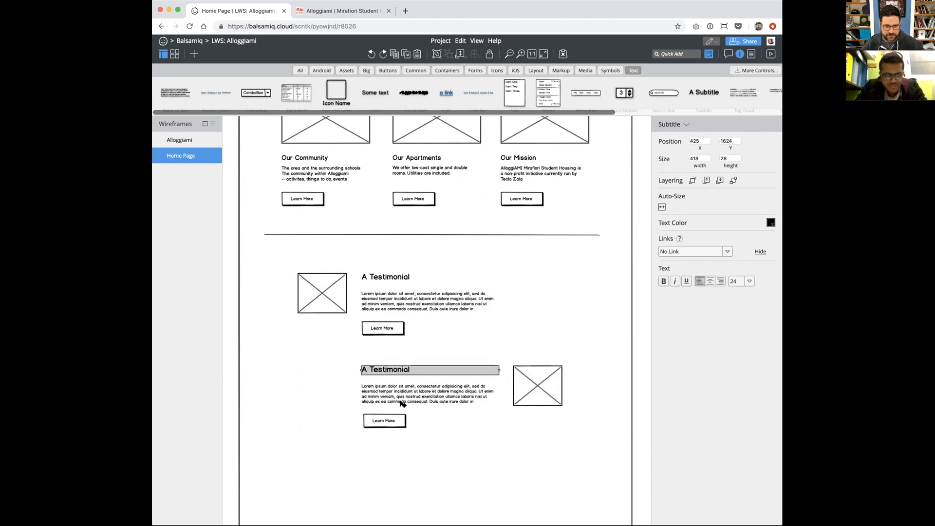
click(403, 402)
shift+click(383, 418)
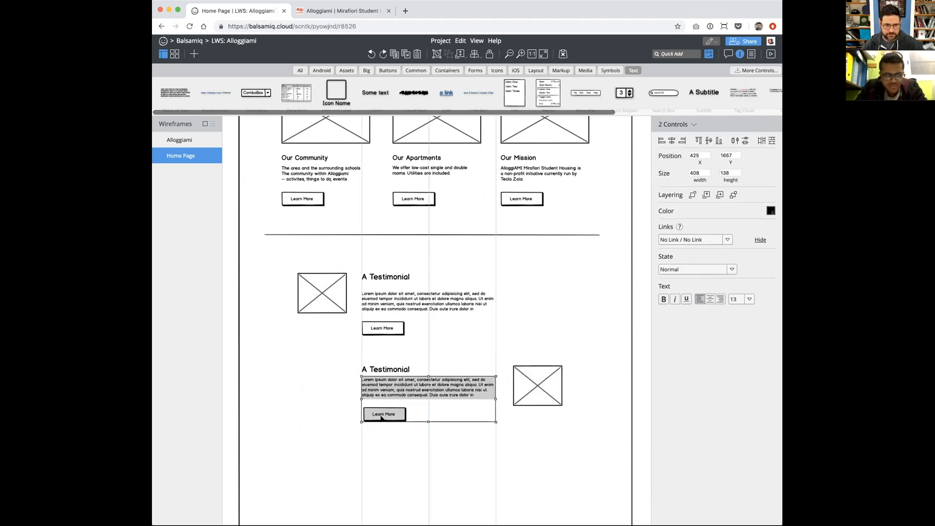
click(386, 328)
shift+click(377, 295)
key(shift+Up)
key(shift+Up)
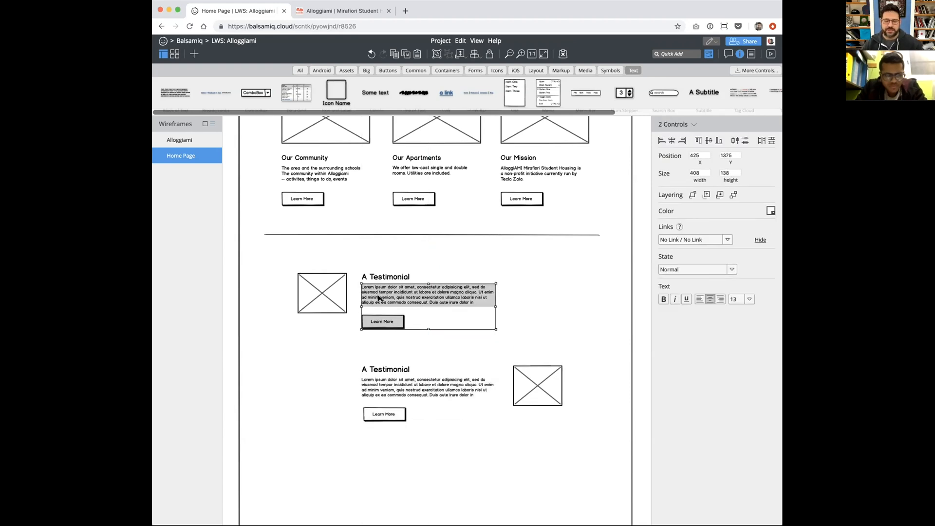
click(640, 306)
Step: Move the second testimonial up closer to the first, and shift both up toward the divider so the first starts at Y 1295
scroll(633, 303, up, 3)
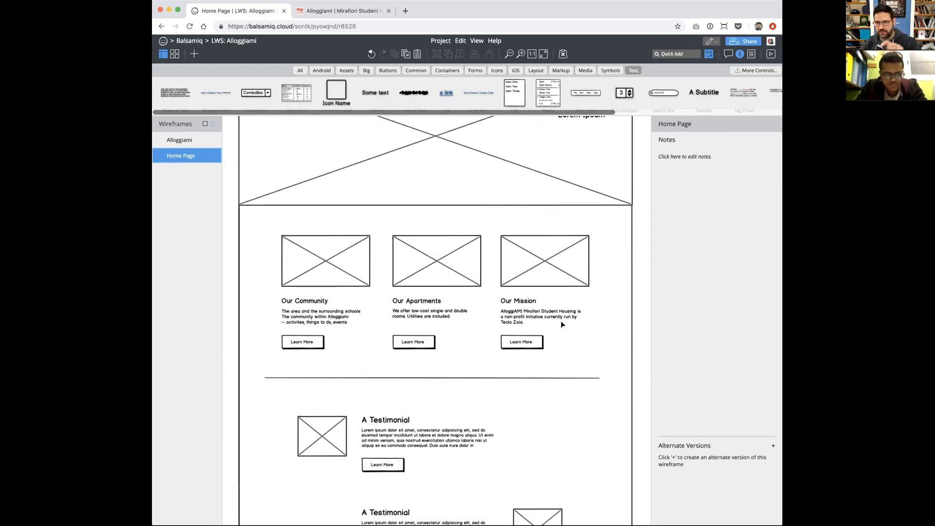
scroll(567, 342, down, 3)
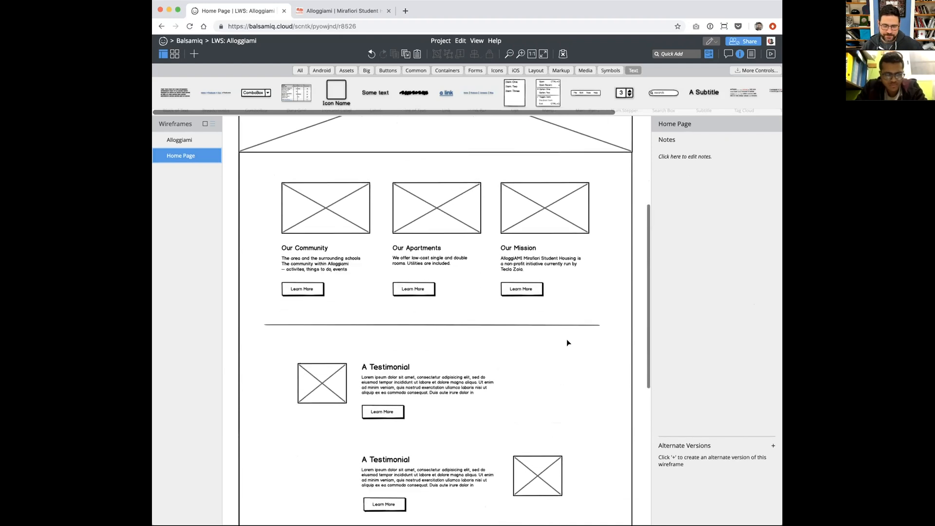
drag(232, 395, 536, 413)
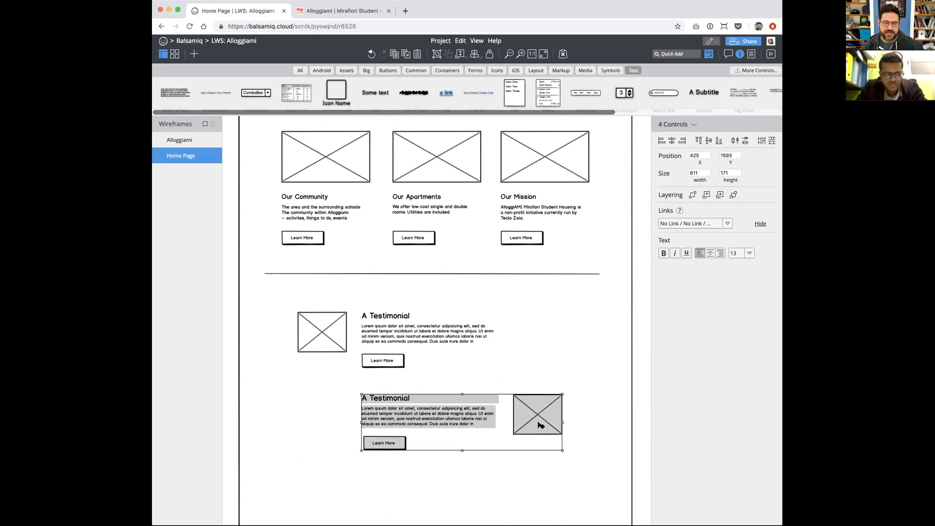
drag(230, 302, 589, 480)
drag(544, 409, 543, 392)
Step: Duplicate the horizontal divider and place the copy beneath the second testimonial at X 128, Y 1790
click(501, 273)
drag(502, 420, 501, 459)
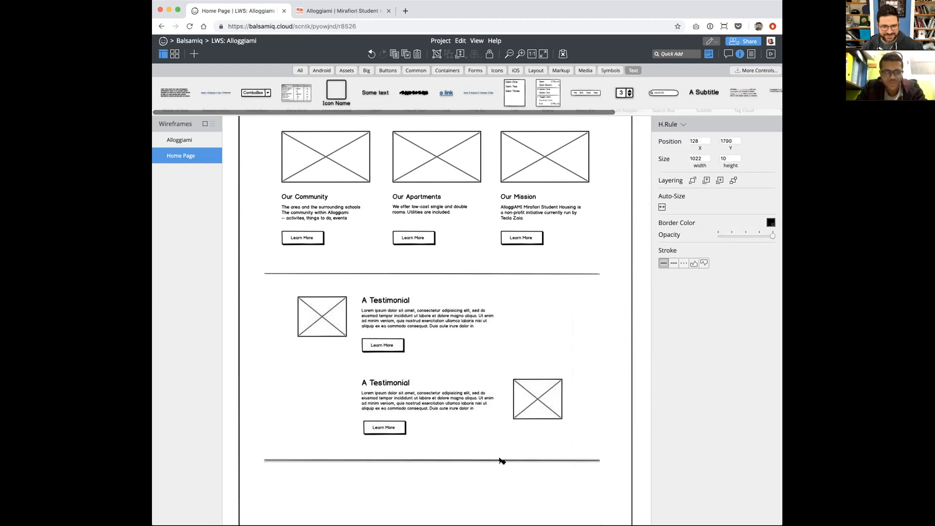
click(636, 406)
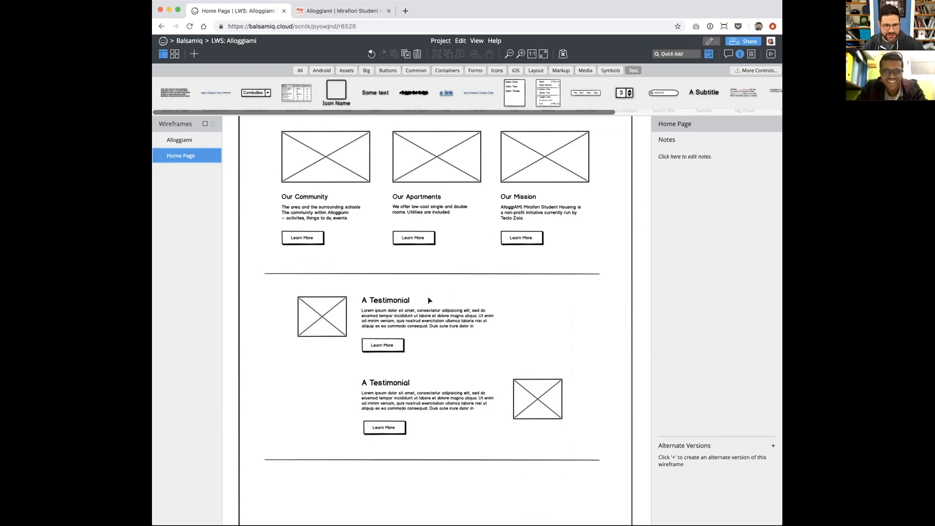
Step: Change the first testimonial's heading to "Person Name _Chicago,IL_" with the location in italics
double_click(393, 300)
text(Person Name _Chicago,IL_)
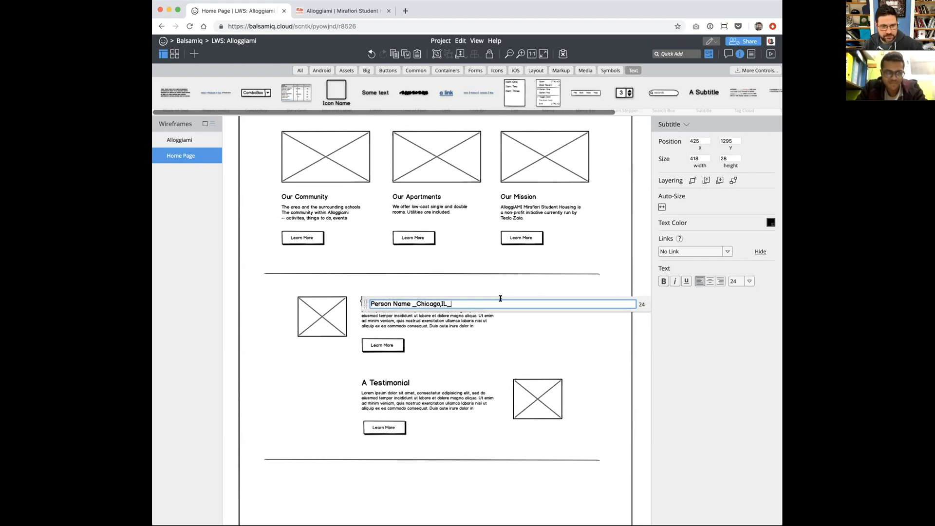
click(611, 355)
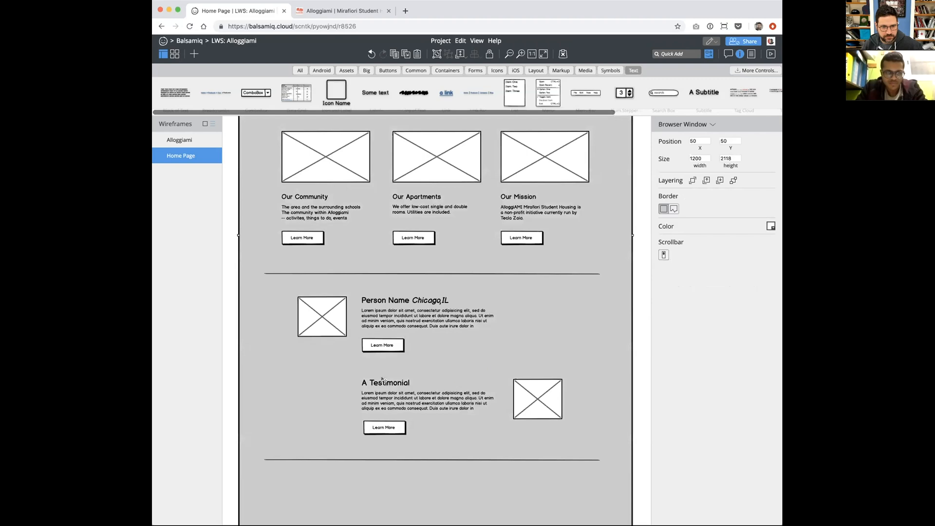
Step: Change the second testimonial's heading to "Person Name _Bari, IT_" with the location in italics
double_click(382, 378)
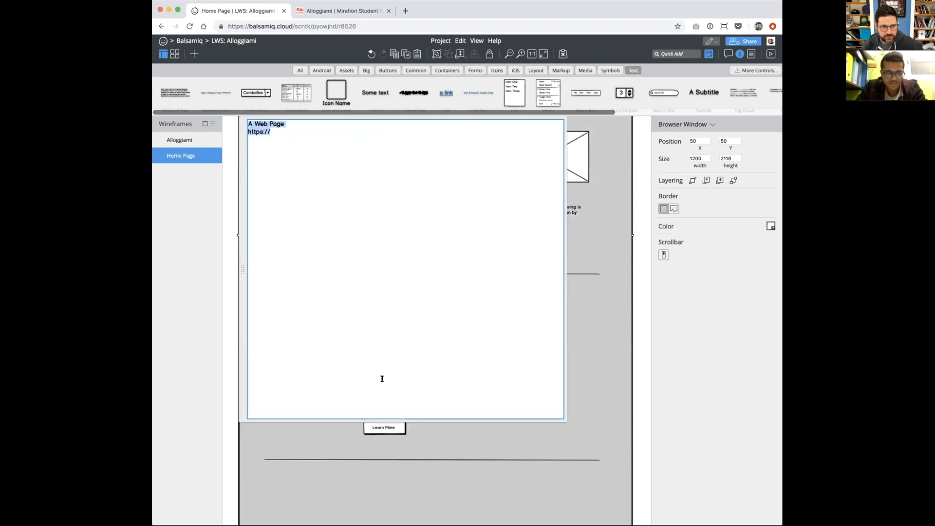
key(Escape)
double_click(381, 382)
text(Person Name _Chicago,IL_)
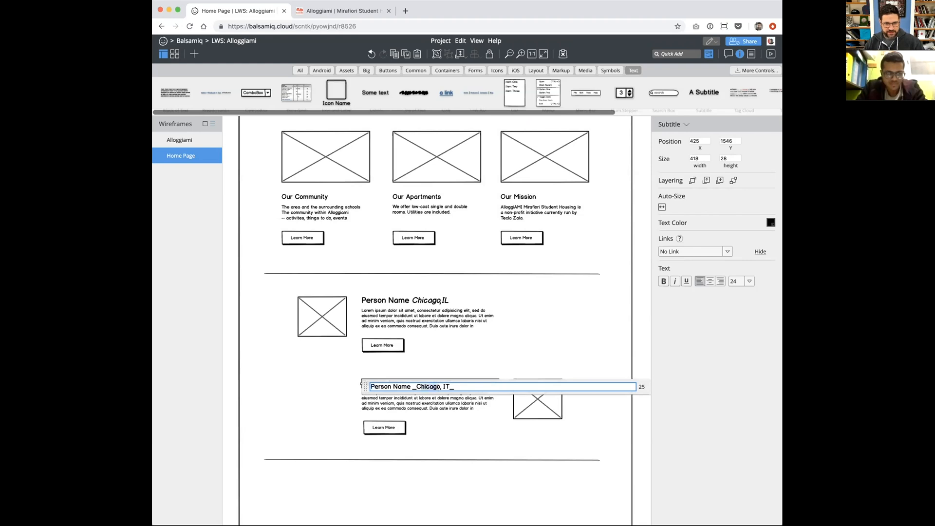
text(Bari)
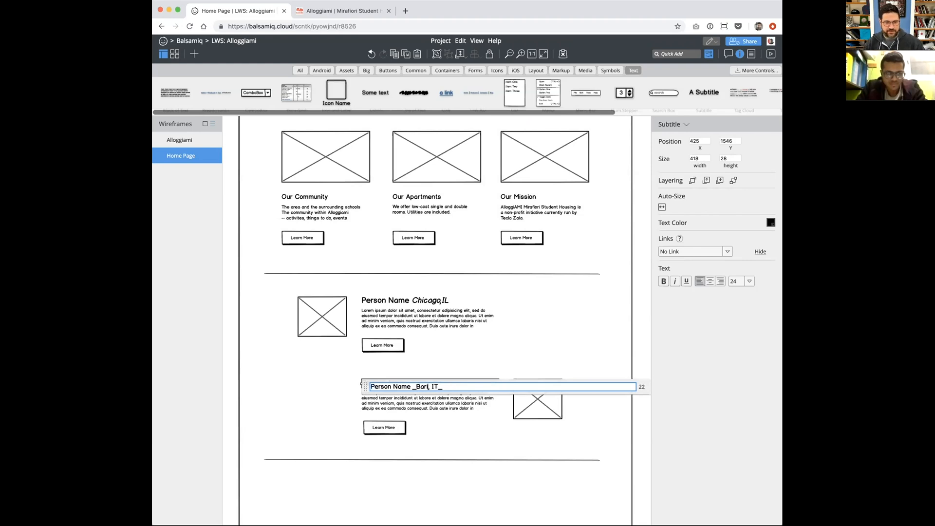
click(444, 376)
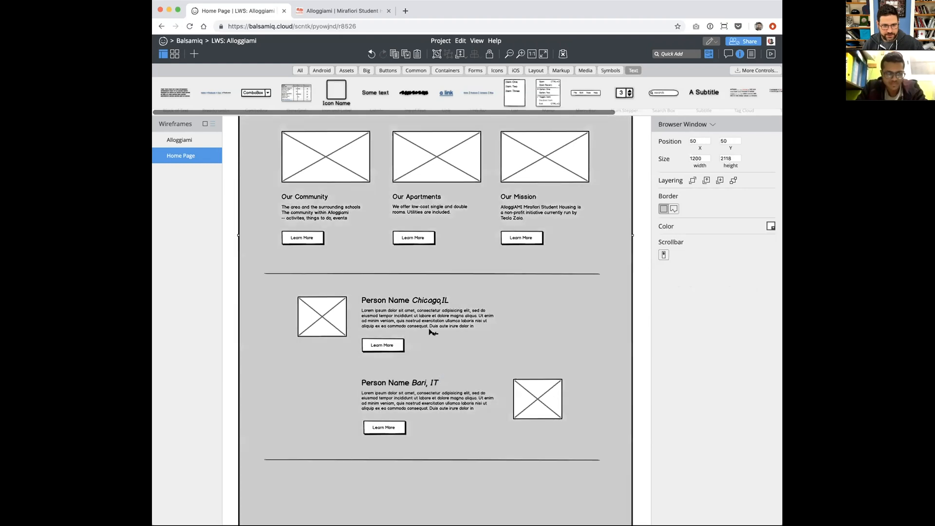
Step: Add a space after the comma in the Chicago heading and spell out the country in the other heading as "Bari, Italy"
double_click(426, 300)
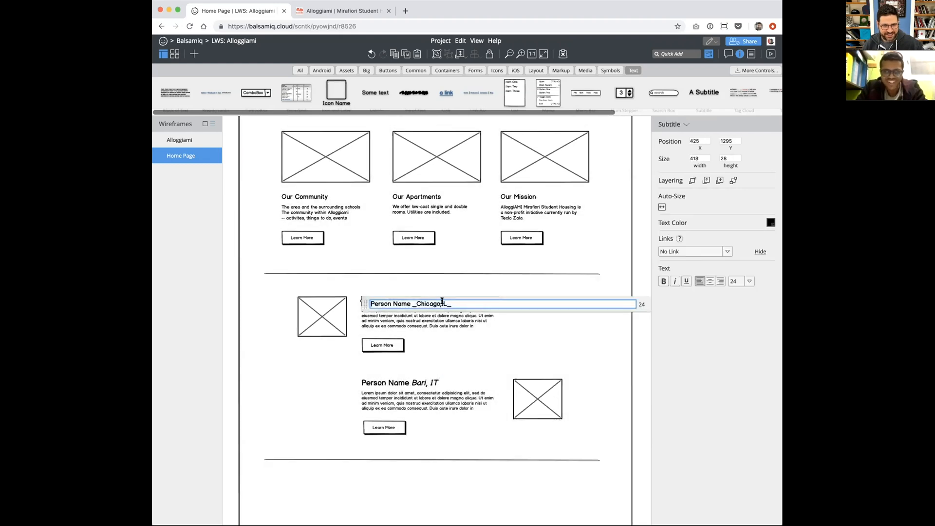
double_click(430, 383)
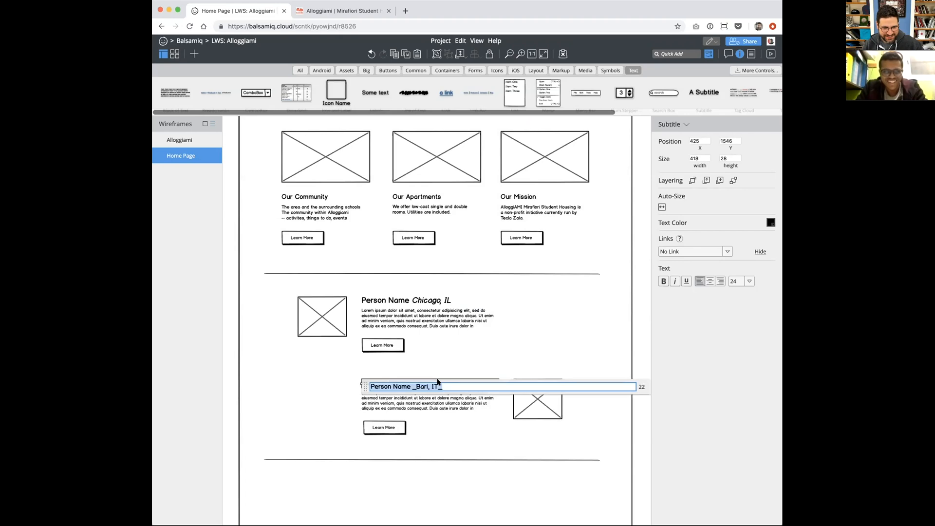
click(433, 385)
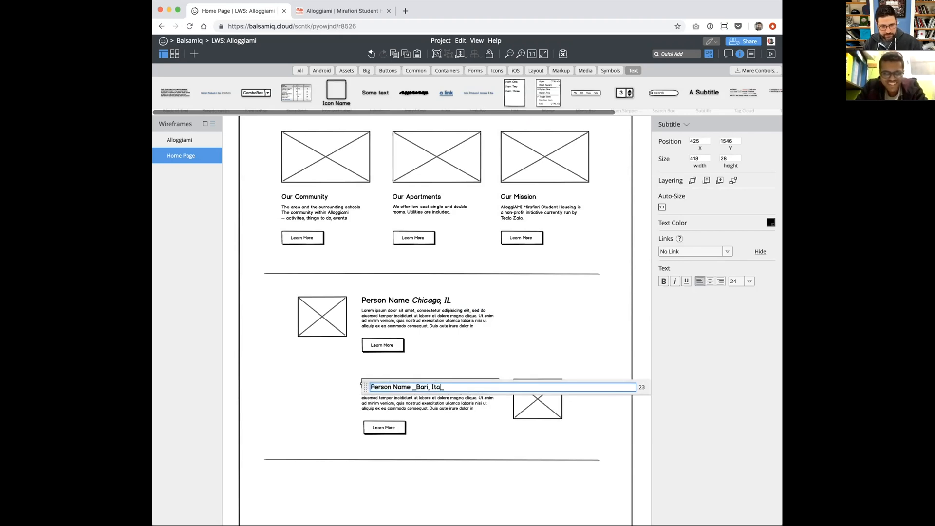
click(580, 322)
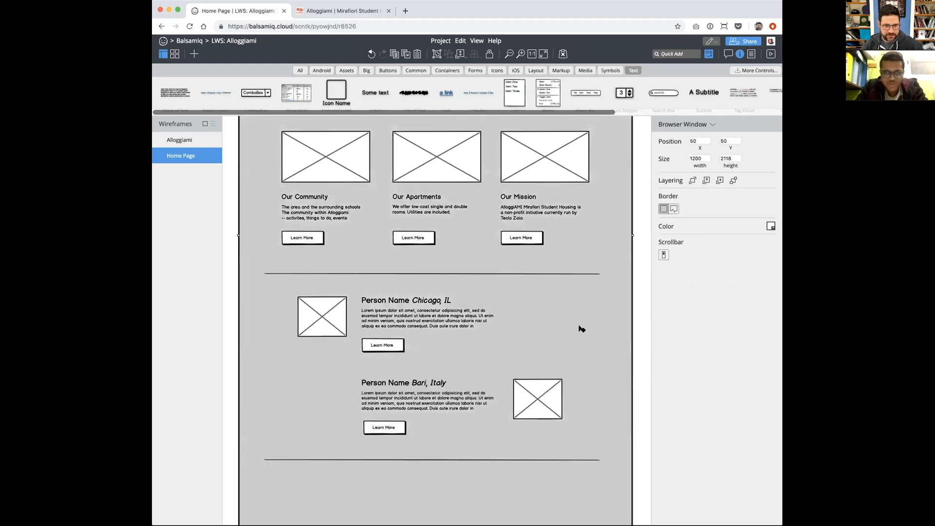
Step: Append "USA" after the italic location in the first testimonial's heading
click(420, 300)
double_click(420, 300)
key(Right)
text(USA)
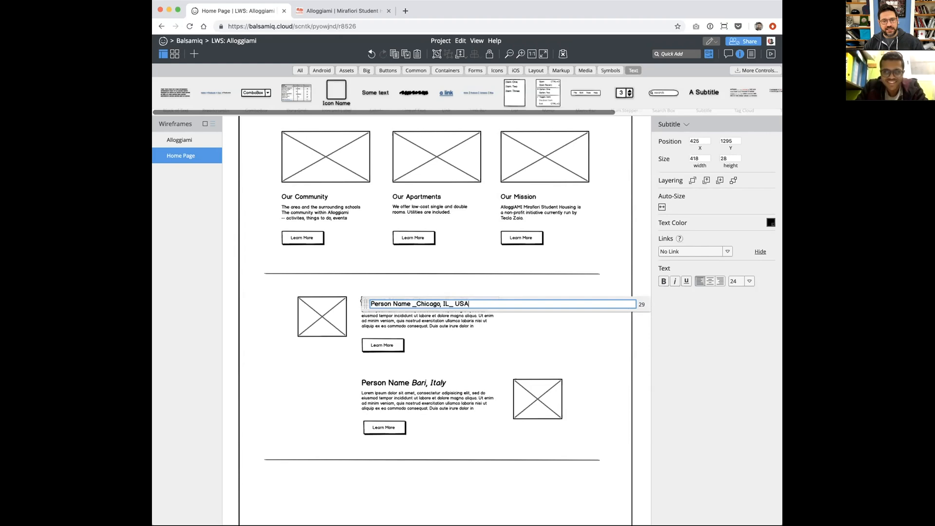
click(640, 150)
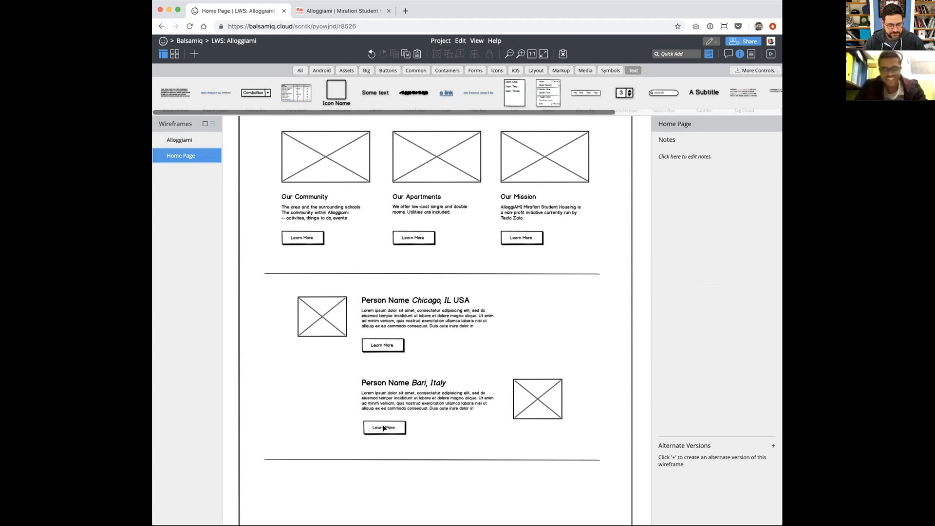
Step: Align the second testimonial's Learn More button at X 425, Y 1673 and move the first testimonial's image closer to its text at X 250
drag(383, 426, 381, 427)
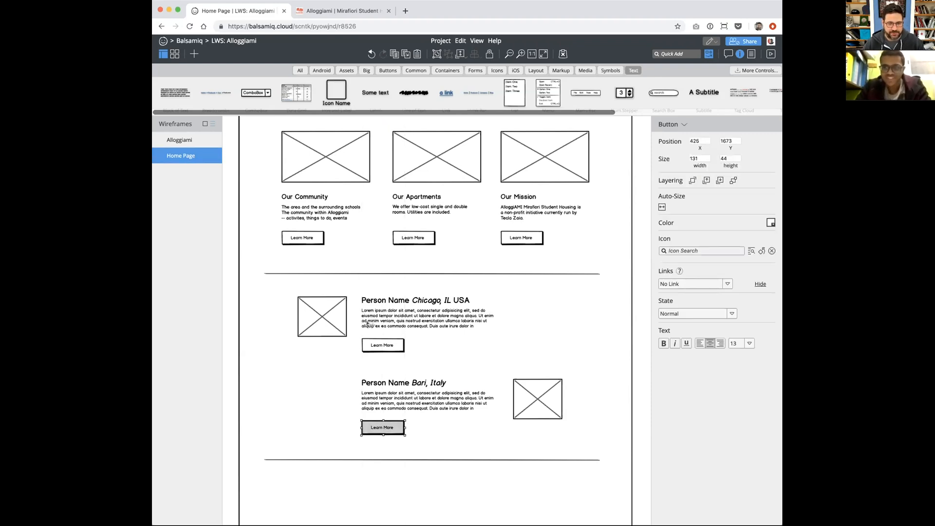
drag(320, 314, 325, 313)
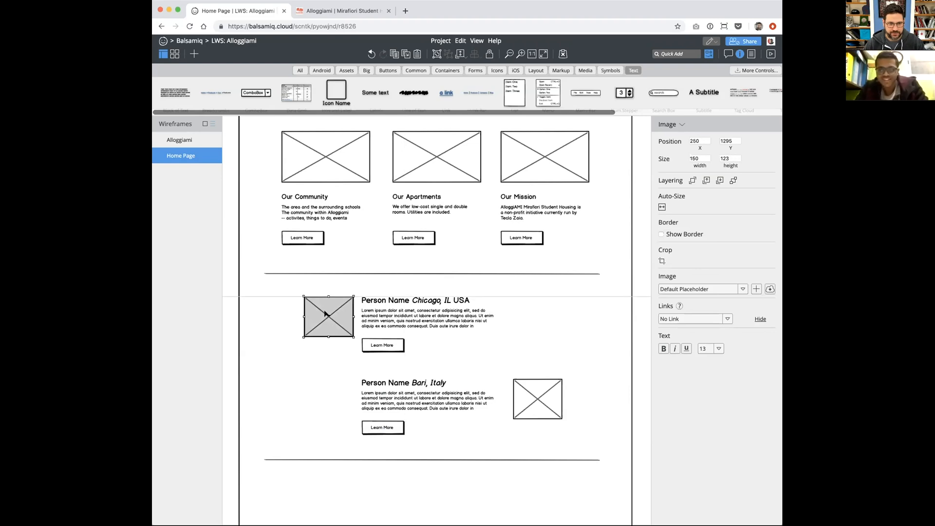
Step: Move the second testimonial's image closer to its text, at X 849, Y 1546
drag(529, 407, 516, 406)
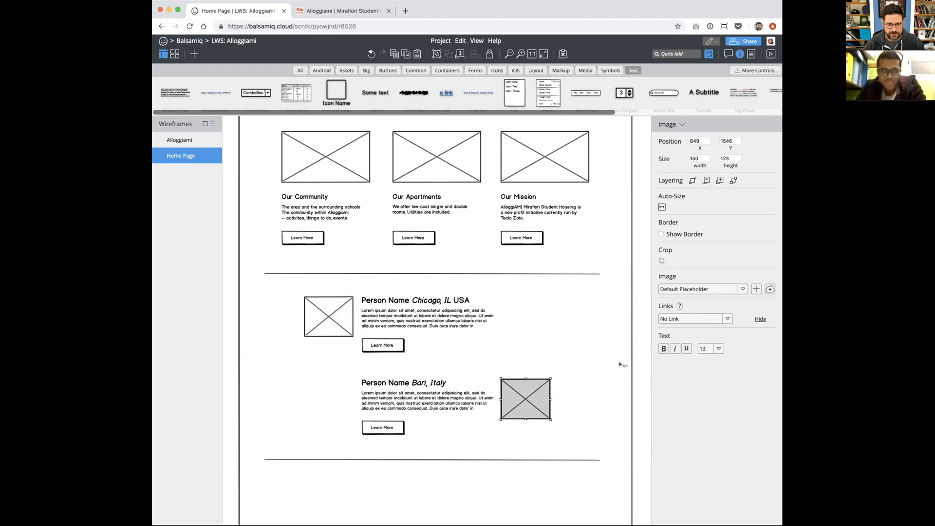
click(640, 358)
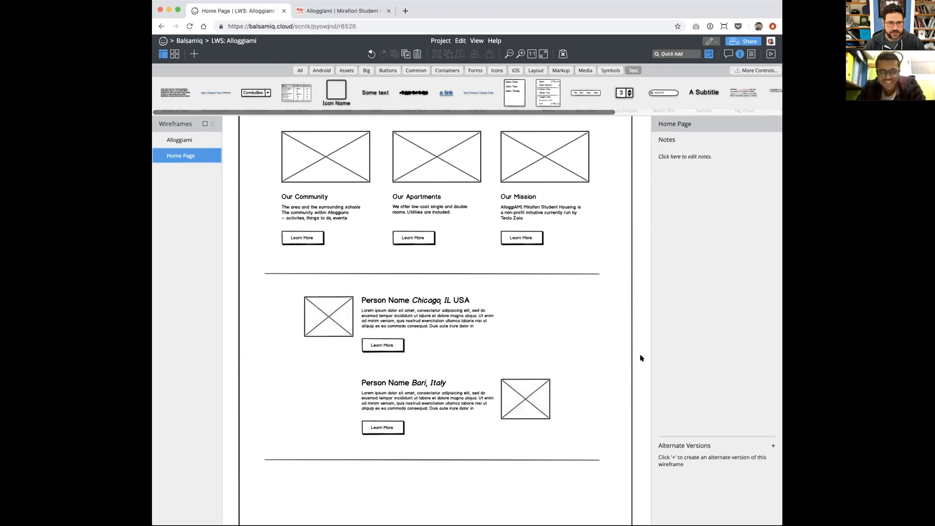
scroll(640, 356, down, 5)
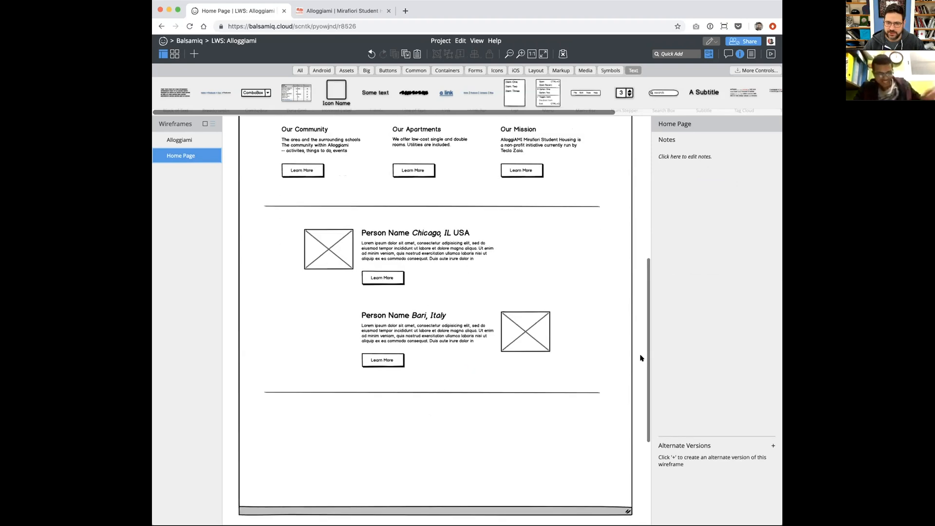
Step: Extend the browser window control downward to a height of 2287
click(435, 456)
drag(432, 489, 431, 515)
click(640, 246)
scroll(641, 245, up, 10)
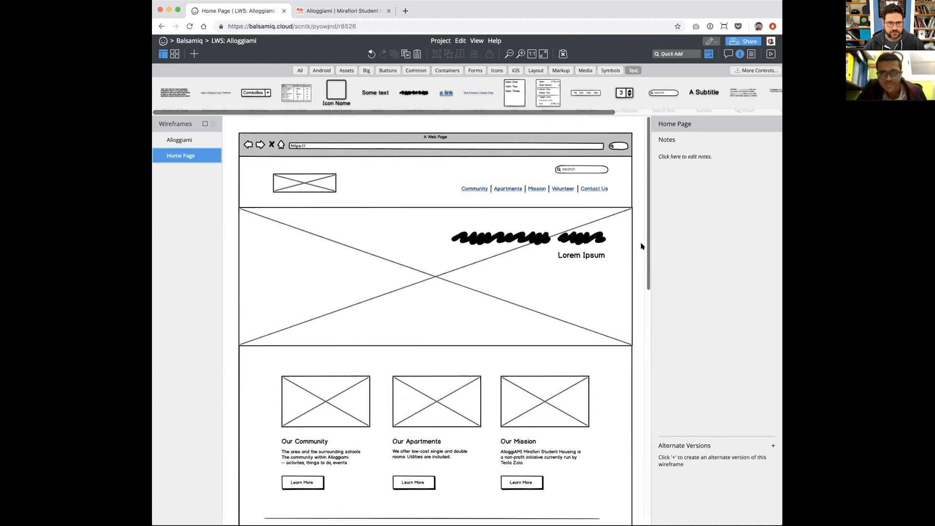
Step: Duplicate the hero image placeholder below the testimonials at X 51, Y 1789 and reduce the copy's height to 200
scroll(640, 246, down, 3)
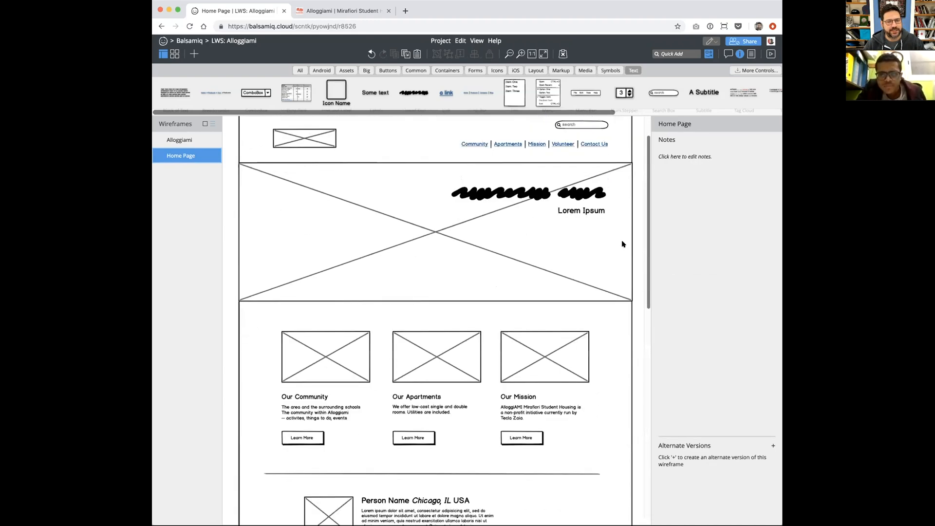
click(332, 181)
drag(332, 389, 329, 421)
scroll(331, 421, down, 10)
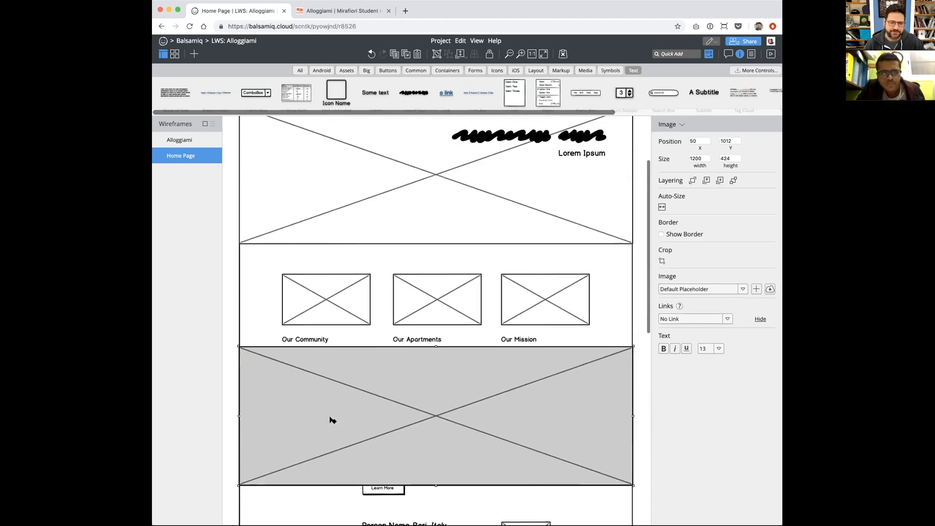
drag(411, 255, 435, 407)
scroll(428, 467, down, 2)
drag(476, 382, 479, 376)
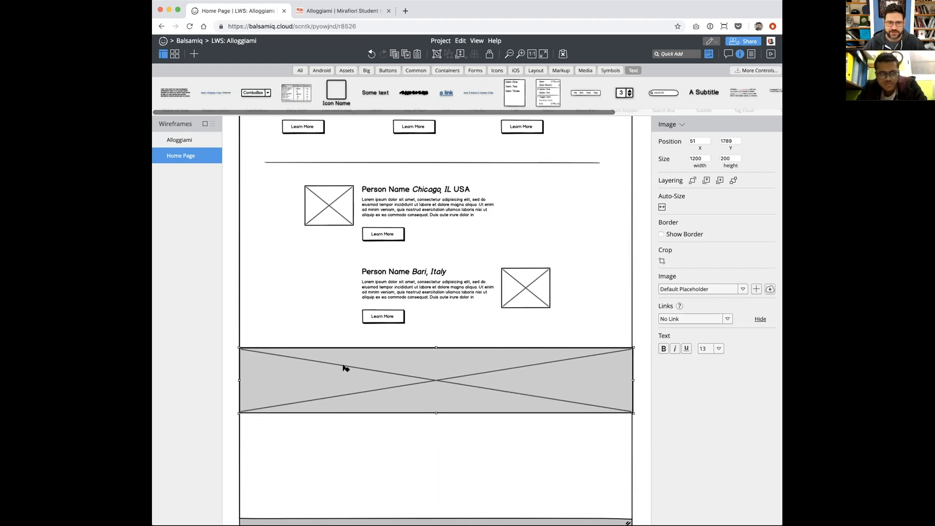
Step: Transform the full-width image placeholder below the testimonials into a Rectangle
scroll(346, 370, up, 5)
scroll(349, 370, up, 7)
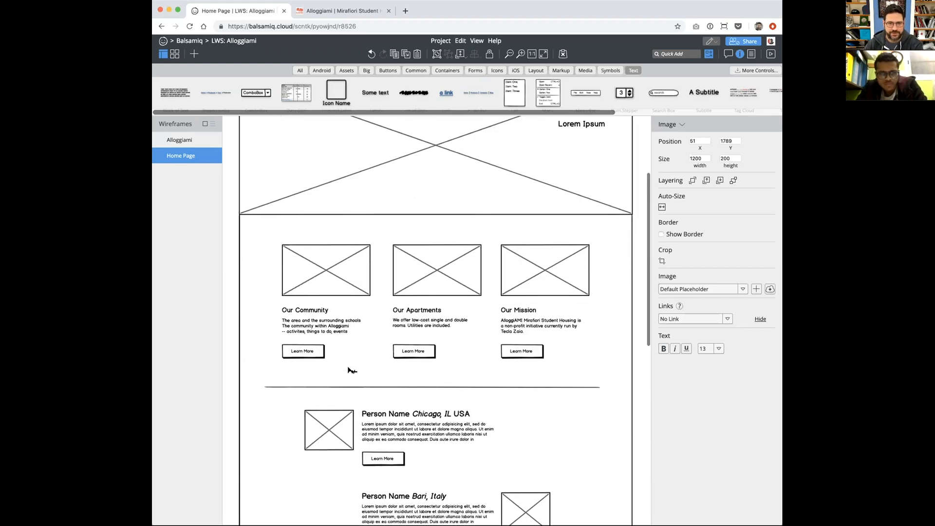
scroll(349, 370, down, 4)
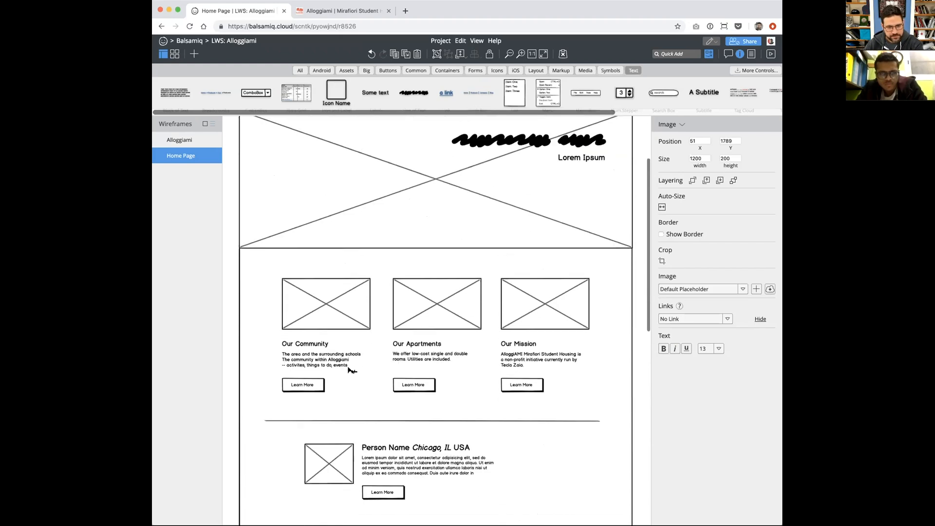
scroll(349, 370, down, 7)
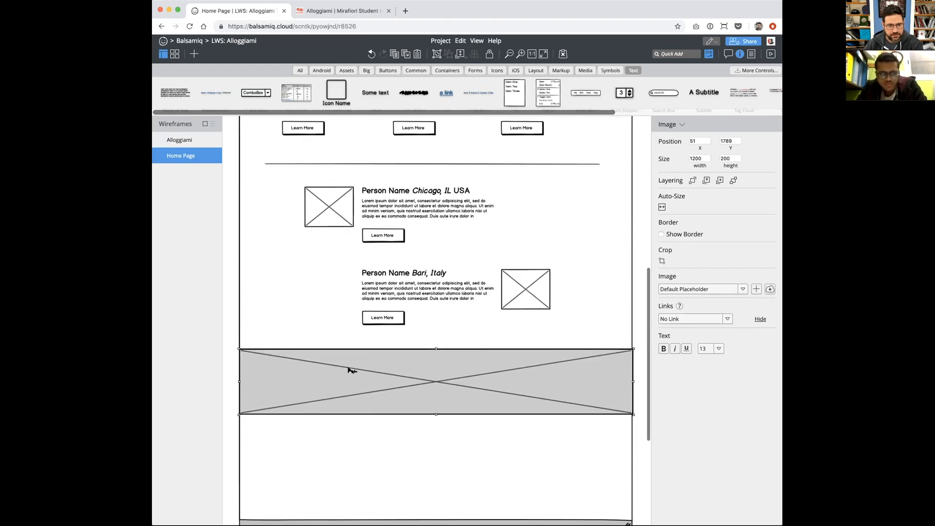
scroll(464, 390, right, 1)
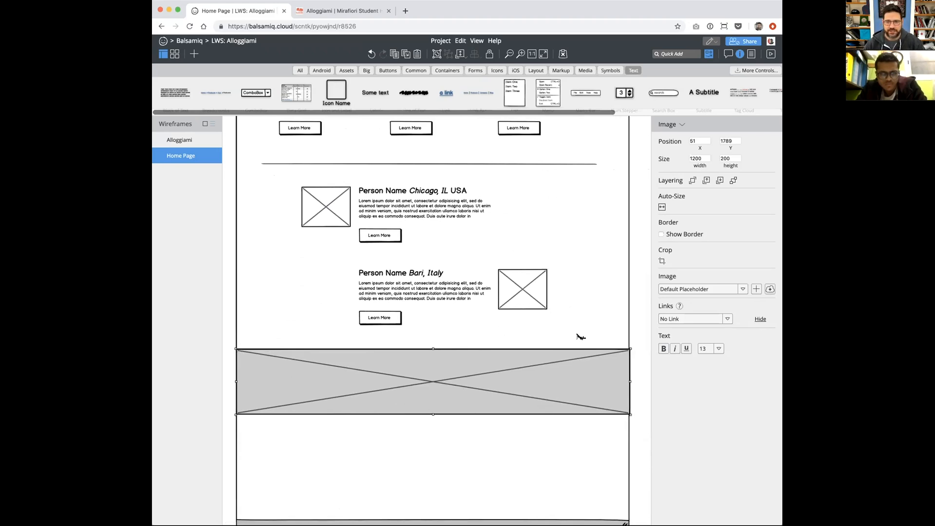
right_click(533, 369)
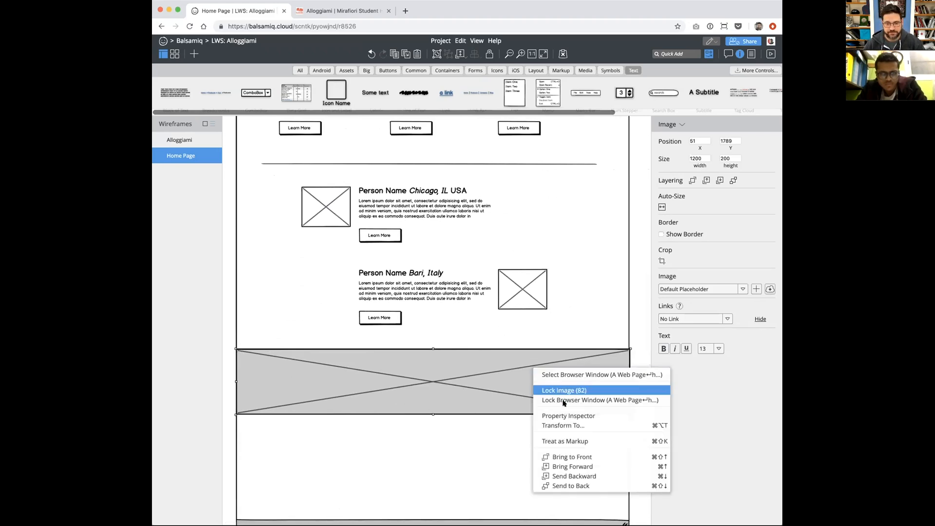
click(563, 425)
text(rec)
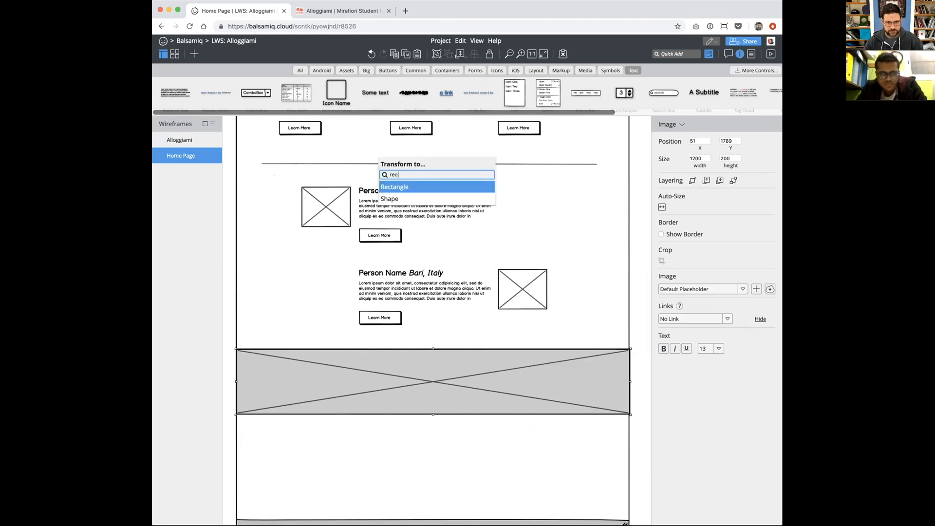
key(Return)
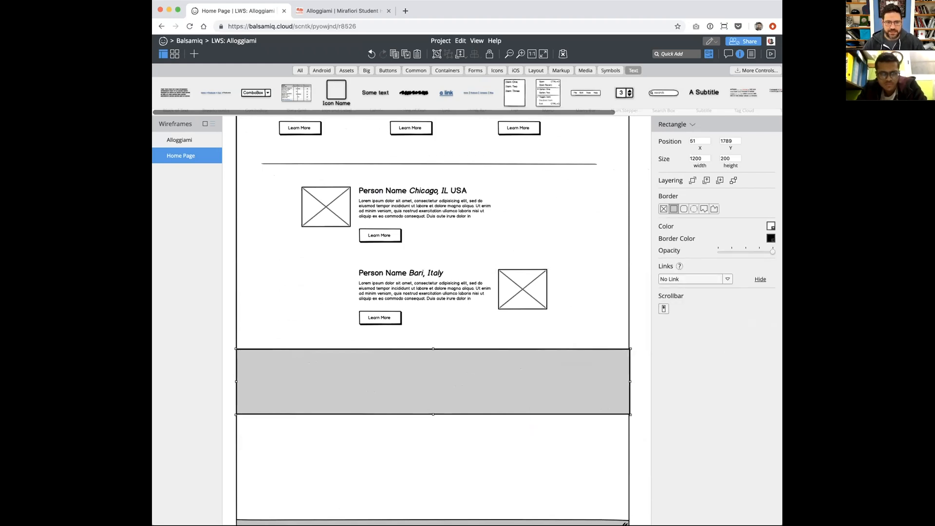
Step: Set the rectangle's fill and border colors to light grey
click(771, 227)
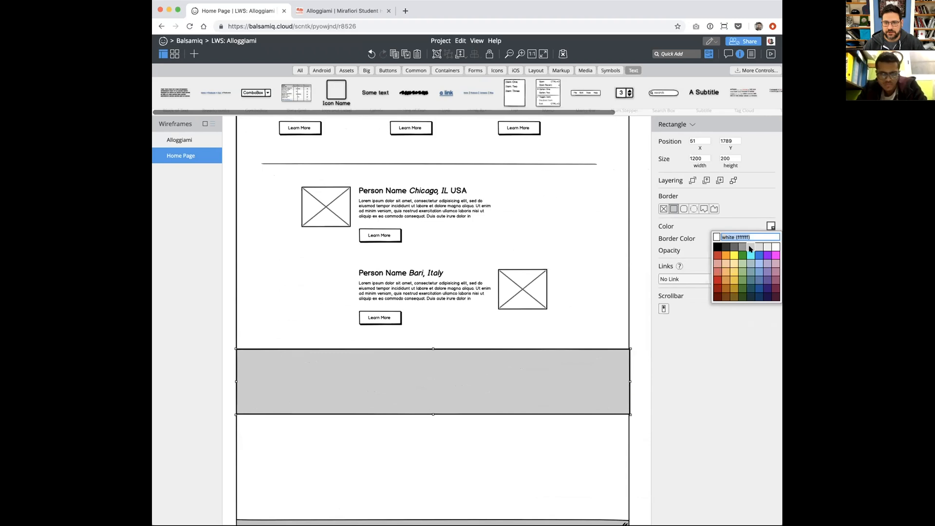
click(749, 250)
click(770, 238)
click(753, 258)
click(641, 378)
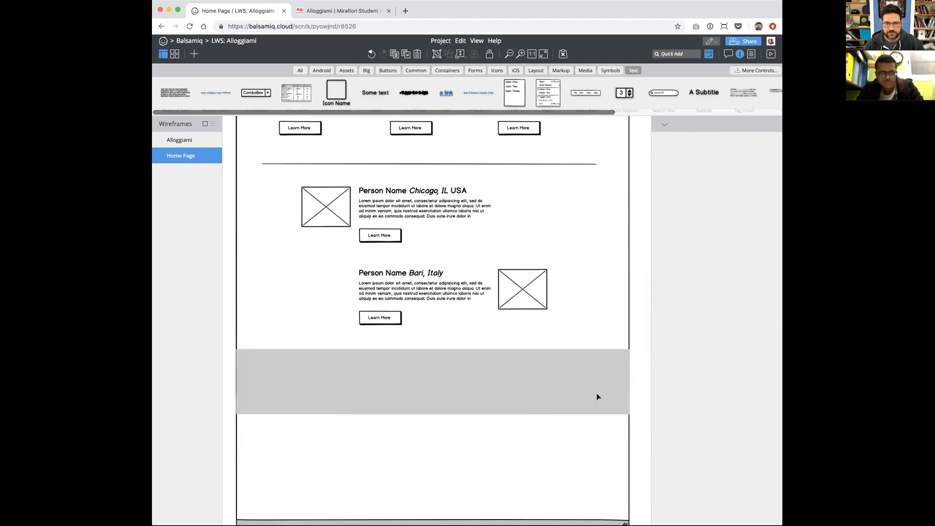
Step: Nudge the grey rectangle to X 54, Y 1790 inside the browser window's edge
click(582, 392)
key(Down)
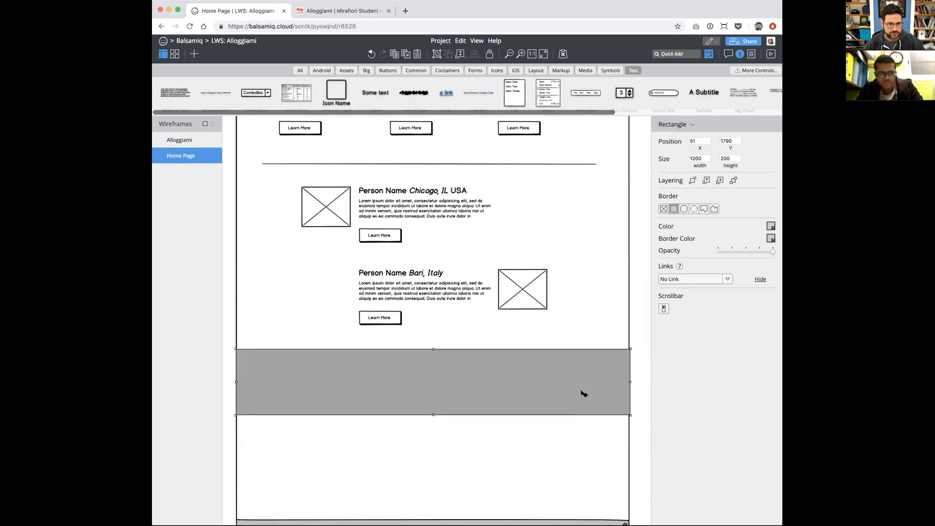
key(Right)
key(Right)
key(Right)
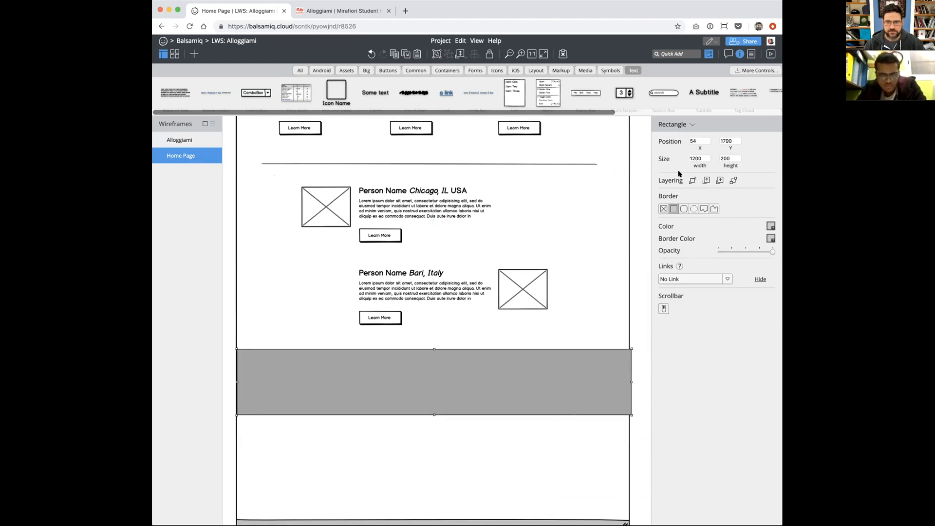
Step: Reduce the grey rectangle's width to 1192 so it fits within the browser window's borders
click(693, 158)
key(Down)
key(Down)
key(Down)
key(Down)
key(Down)
key(Down)
key(Down)
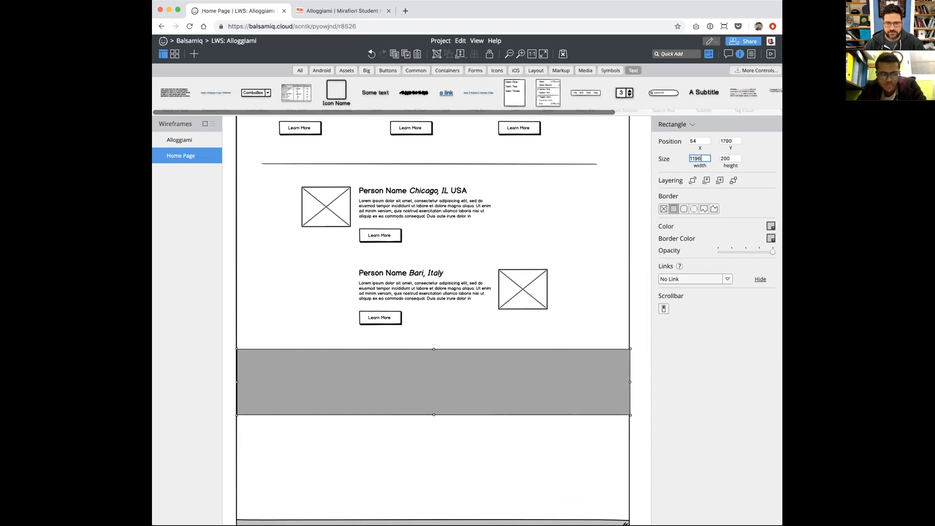
key(Down)
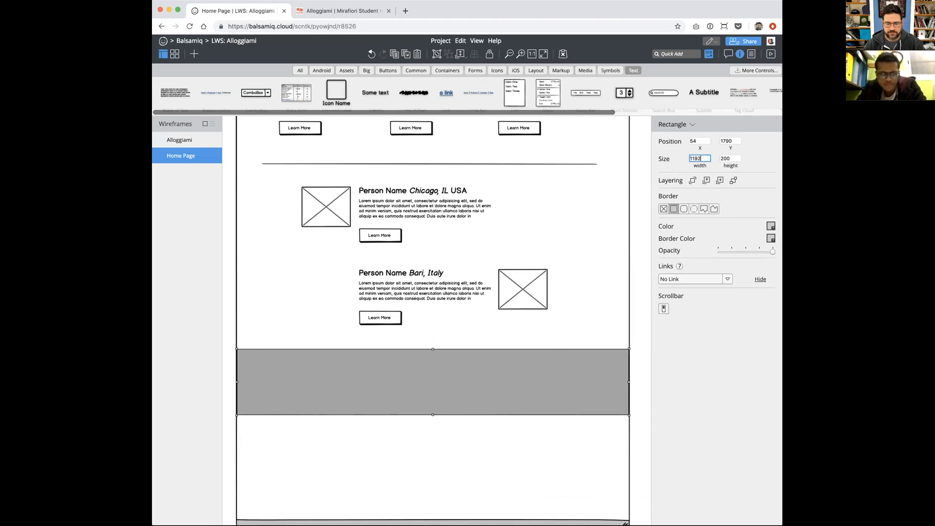
click(641, 201)
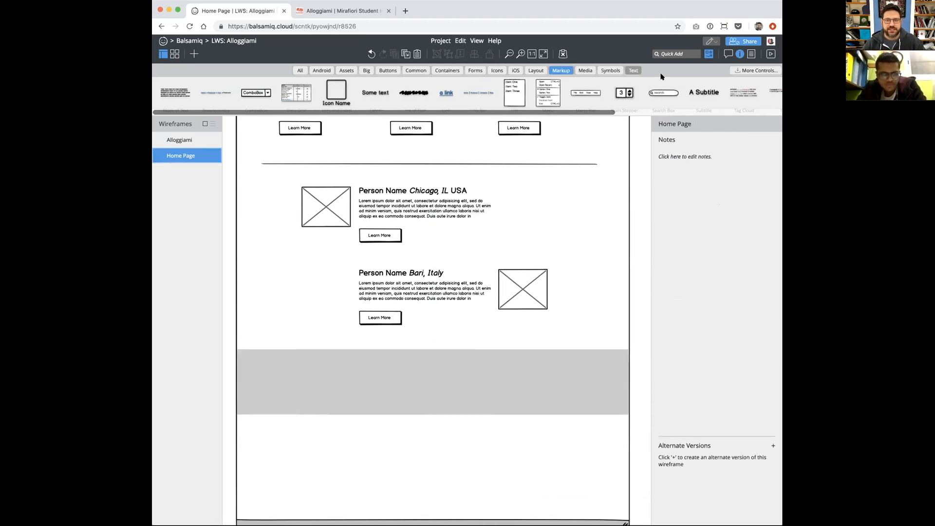
Step: Add a subtitle reading "Volunteer with us!" on the grey band
drag(694, 91, 426, 382)
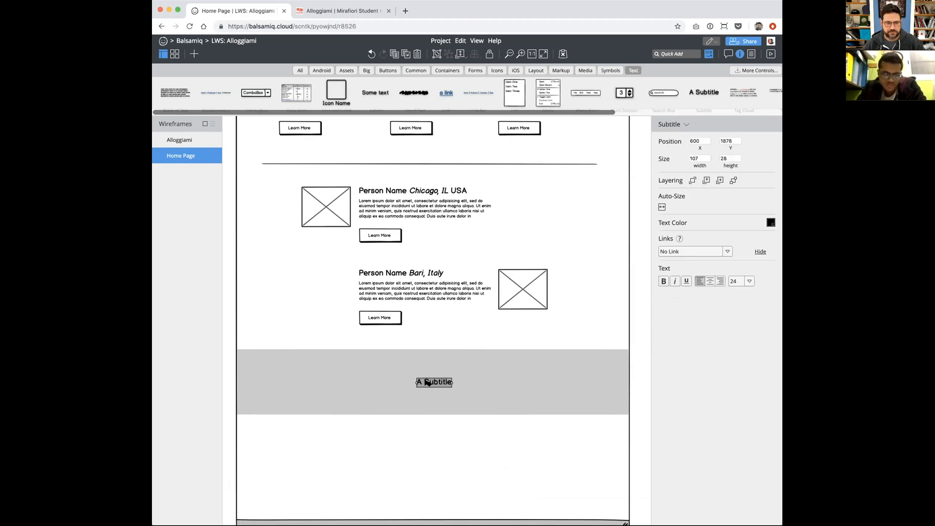
double_click(426, 382)
text(Volunteer with us!)
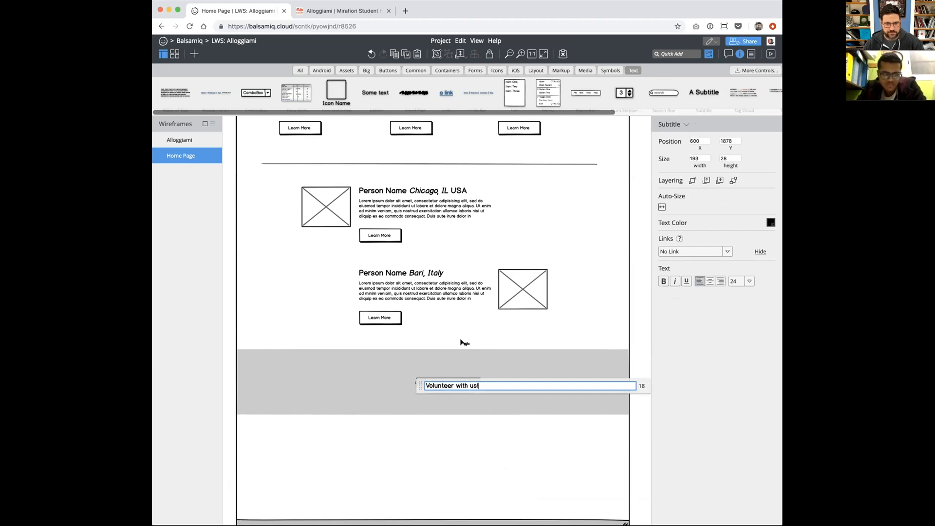
click(443, 381)
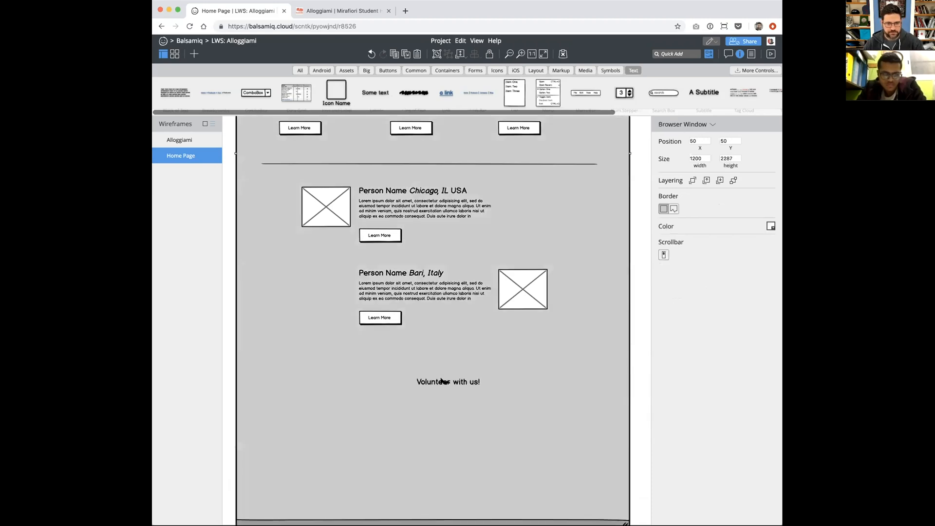
Step: Lock the browser window control
click(640, 342)
right_click(594, 336)
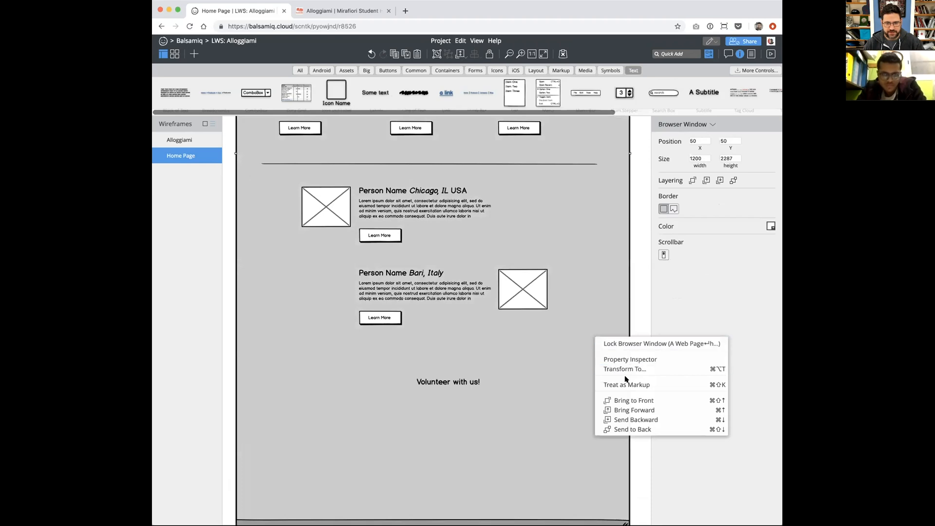
click(630, 344)
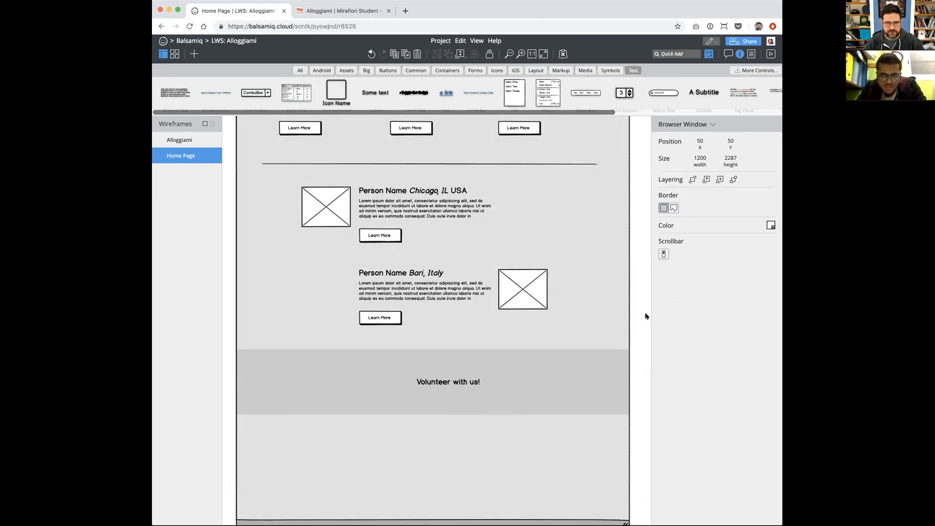
Step: Center the "Volunteer with us!" subtitle in the upper part of the grey band at X 553, Y 1826
click(558, 373)
drag(458, 381, 470, 367)
click(470, 367)
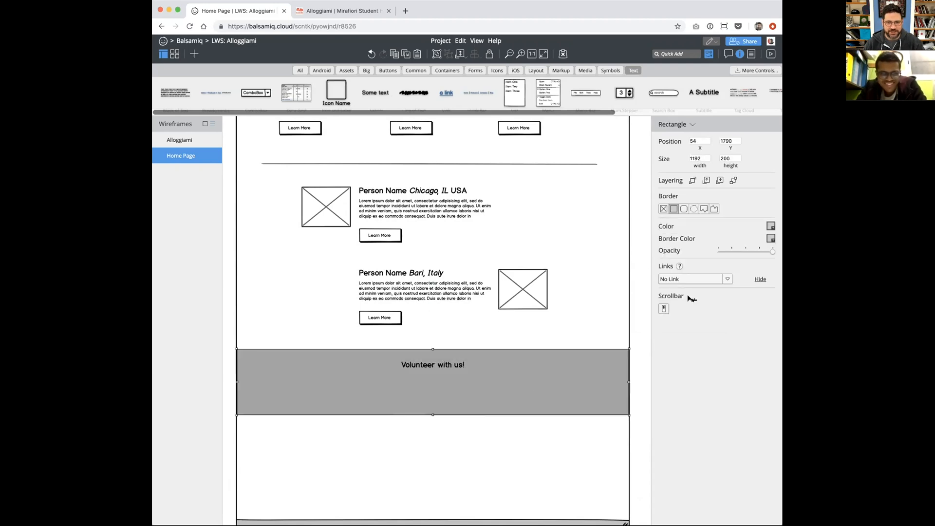
Step: Change the volunteer band's fill and border colors to a darker grey
click(770, 226)
click(744, 246)
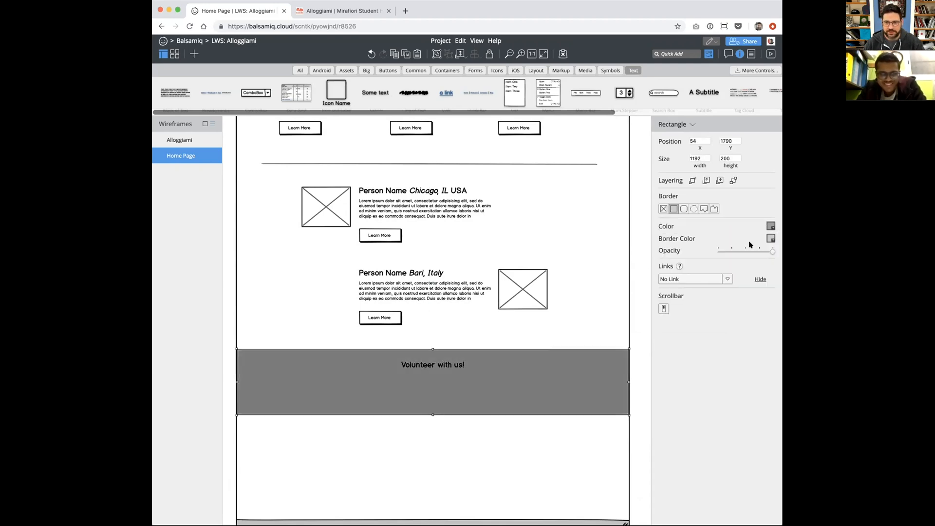
click(770, 237)
click(758, 268)
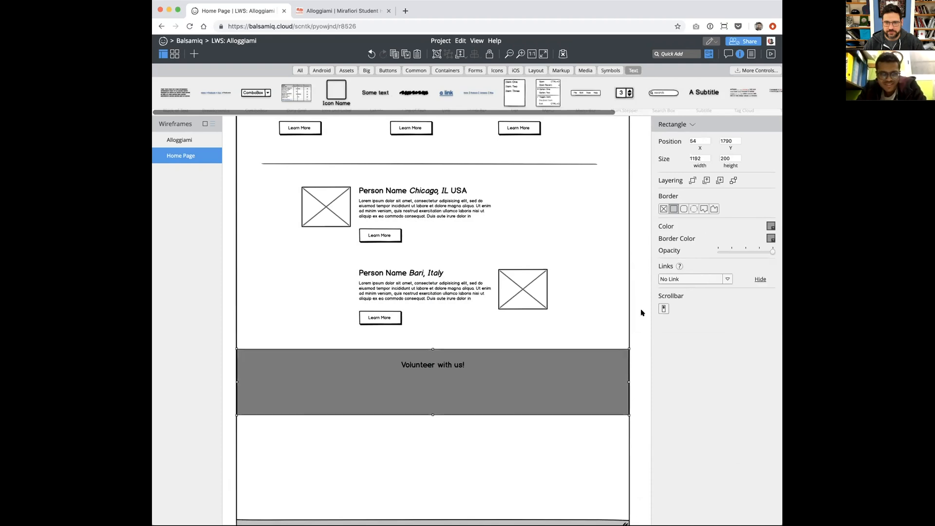
click(630, 325)
Step: Set the "Volunteer with us!" subtitle's text color to white
click(457, 364)
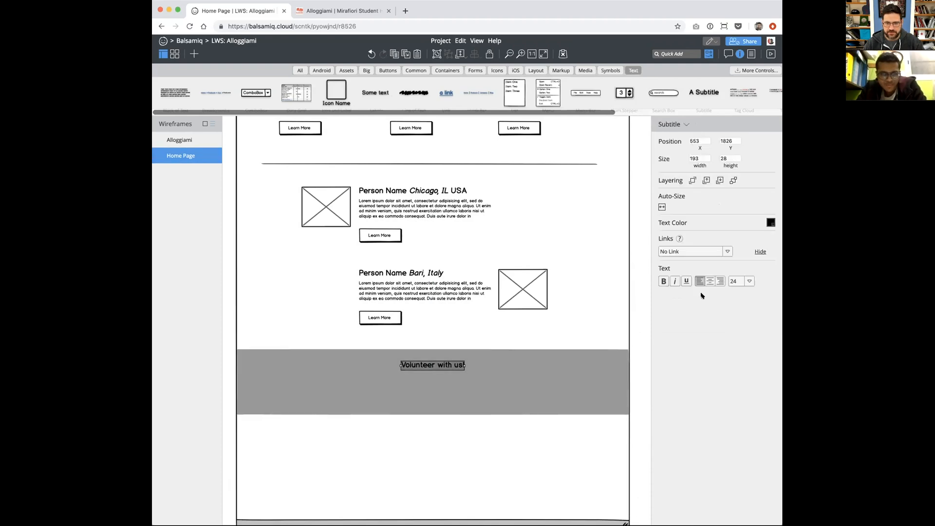
click(769, 222)
click(766, 243)
click(535, 349)
scroll(535, 349, up, 5)
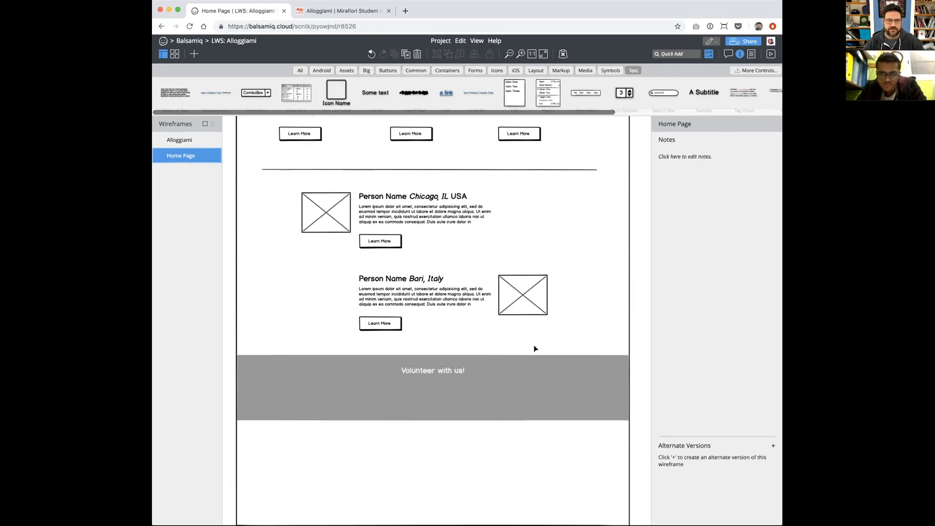
scroll(535, 349, up, 3)
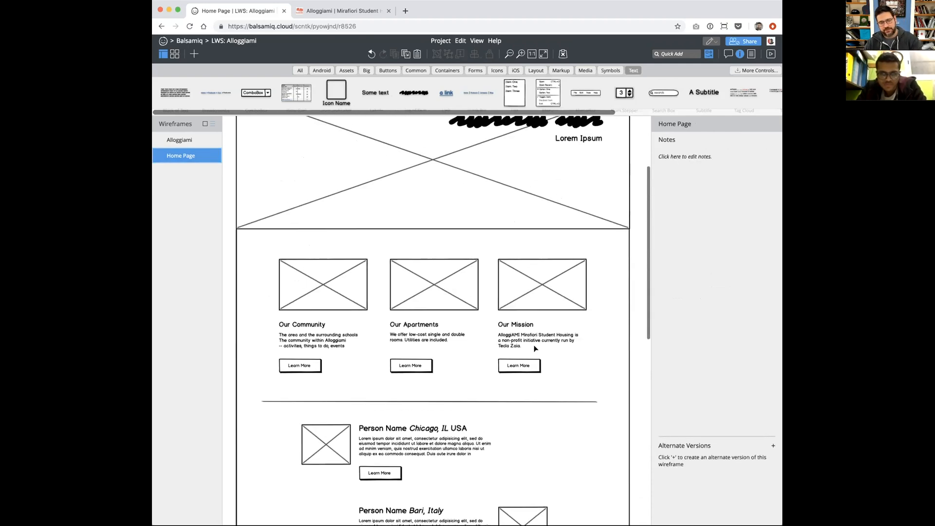
scroll(464, 340, down, 1)
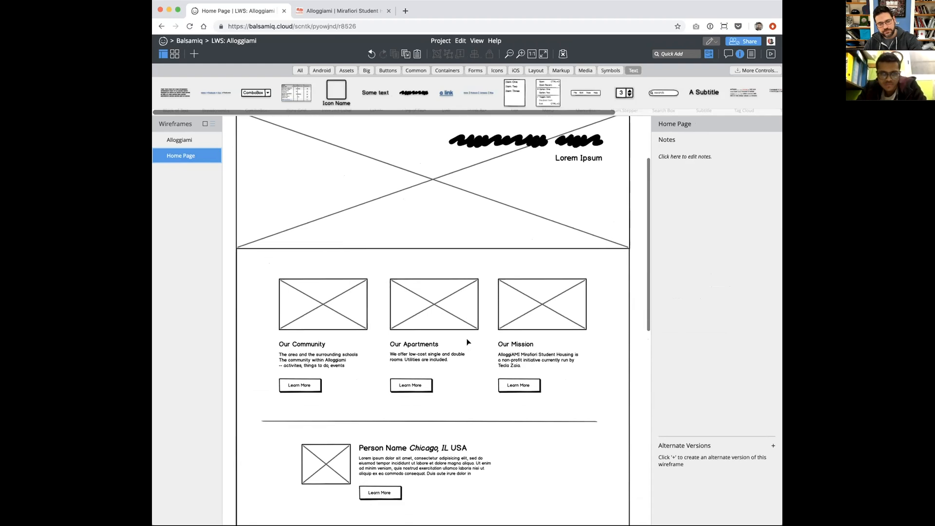
scroll(292, 326, right, 1)
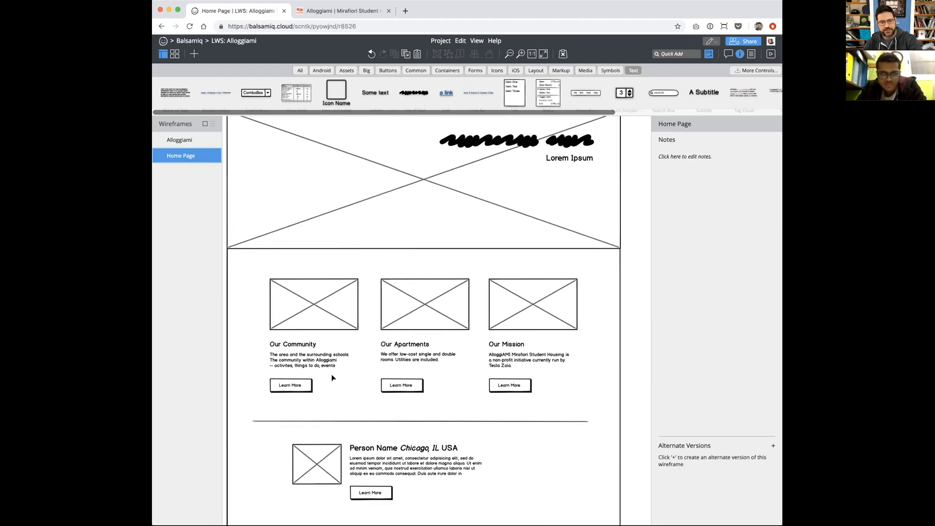
scroll(332, 377, down, 6)
scroll(444, 418, left, 1)
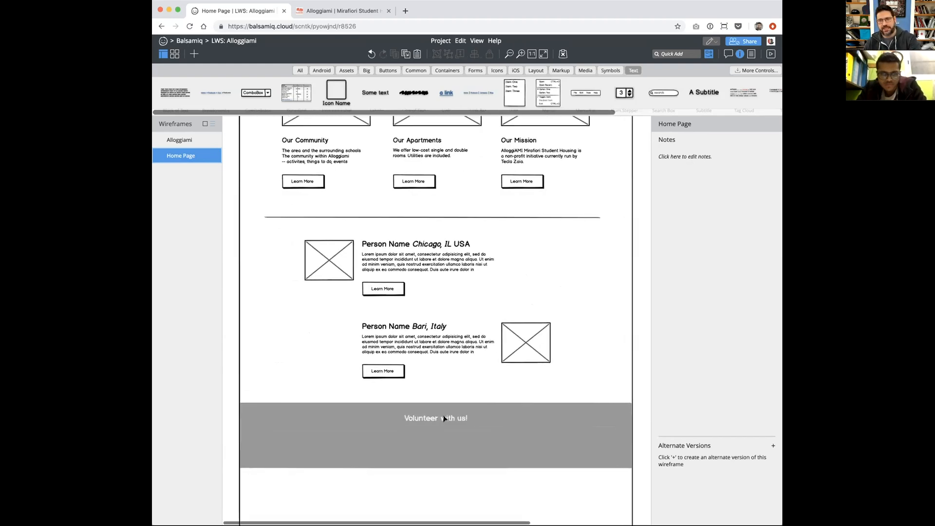
Step: Extend the grey volunteer band to 238 high and place a 261-wide Text Input in it at X 348, Y 1895
click(463, 445)
drag(432, 465, 432, 480)
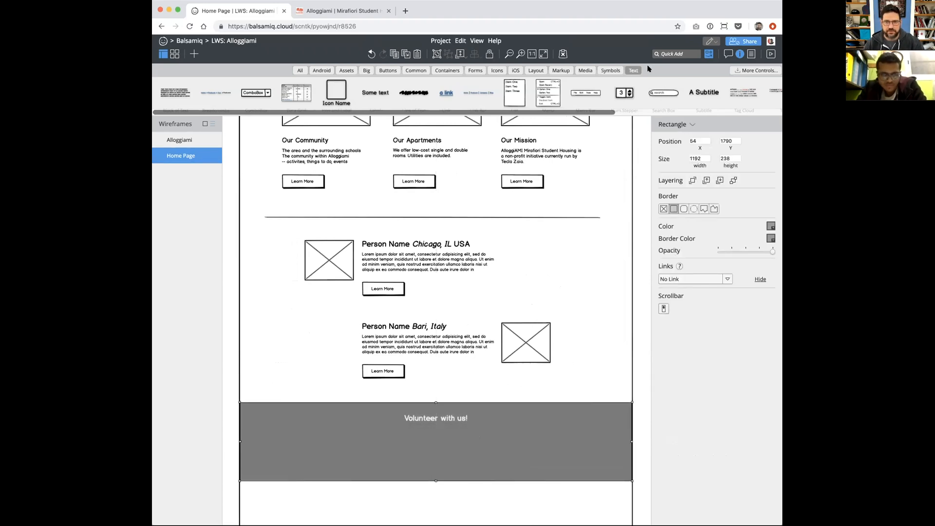
click(667, 54)
text(in)
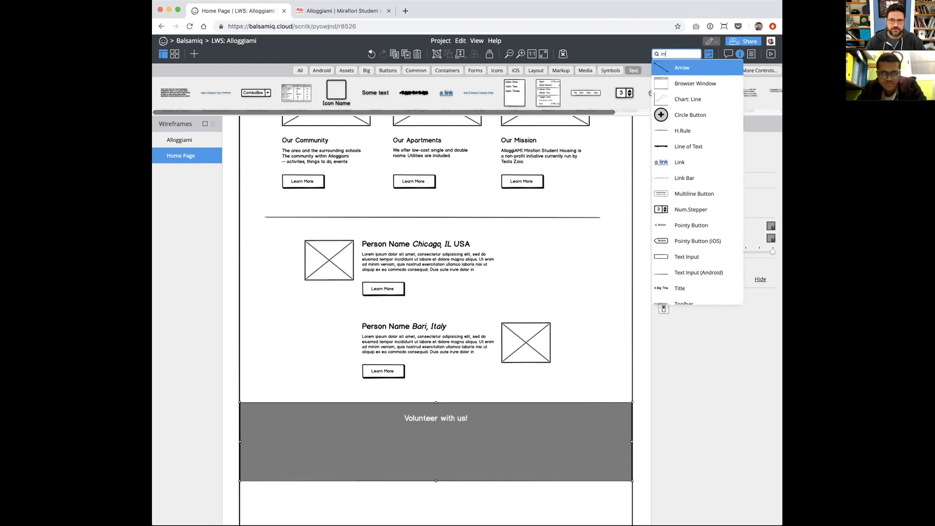
text(pu)
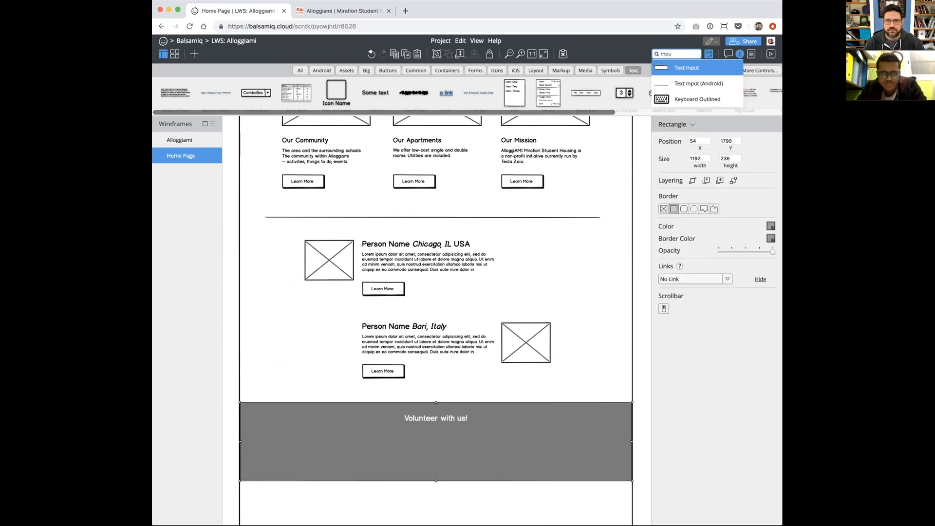
key(Return)
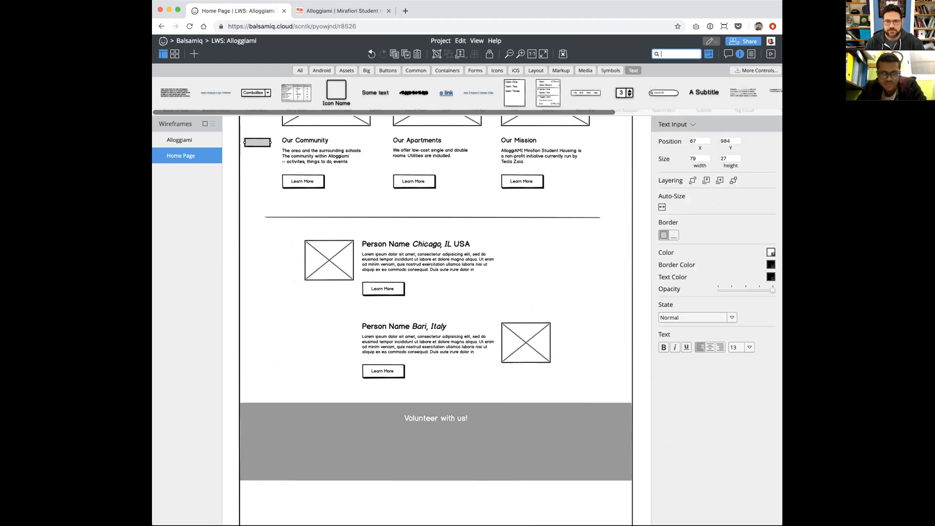
drag(269, 140, 392, 456)
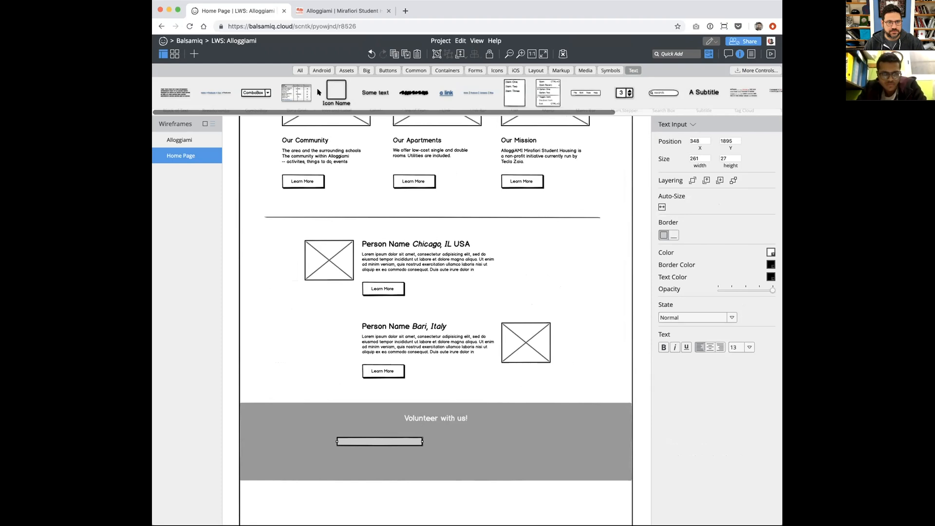
Step: Add a Button at X 720, Y 1959 in the band and align the text input beside it at X 437, Y 1959
click(666, 54)
text(butt)
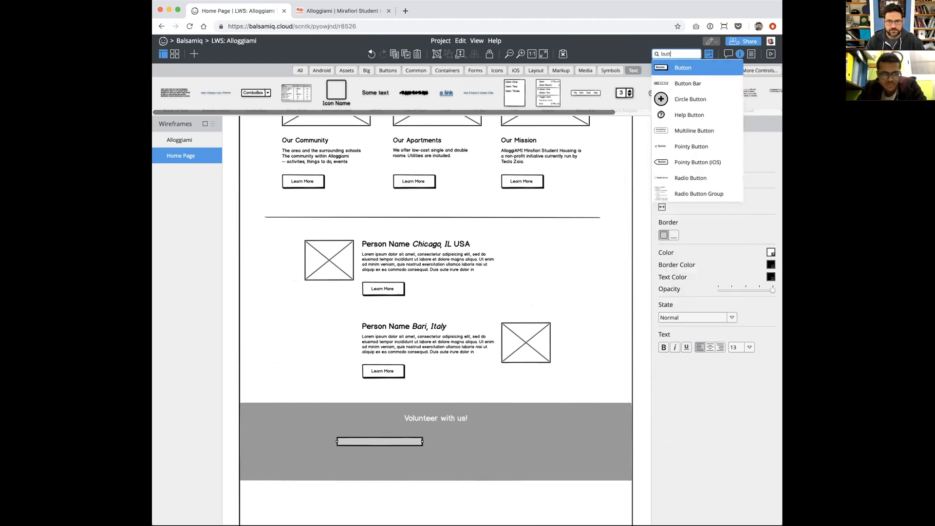
key(Return)
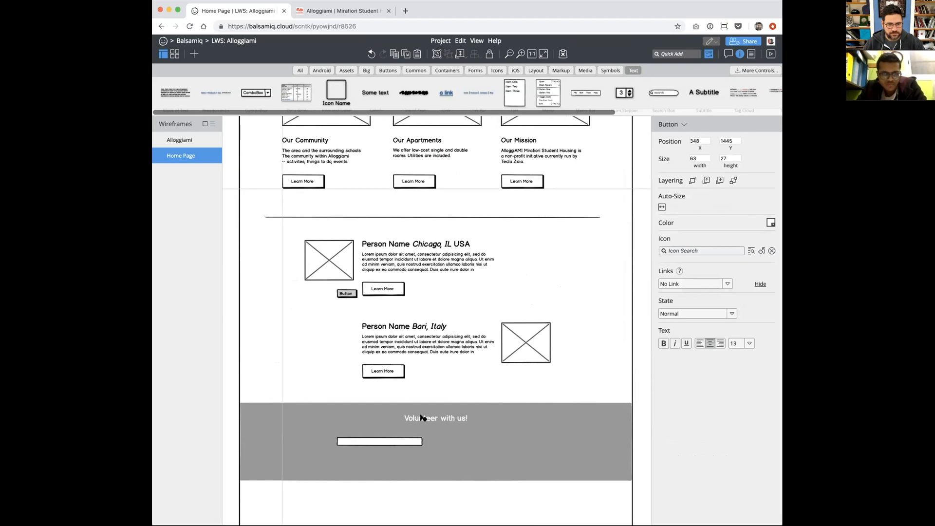
click(471, 462)
drag(419, 442, 464, 463)
drag(463, 461, 461, 462)
Step: Label the new button "Email Me" and fill the text input with "Email Address"
double_click(461, 462)
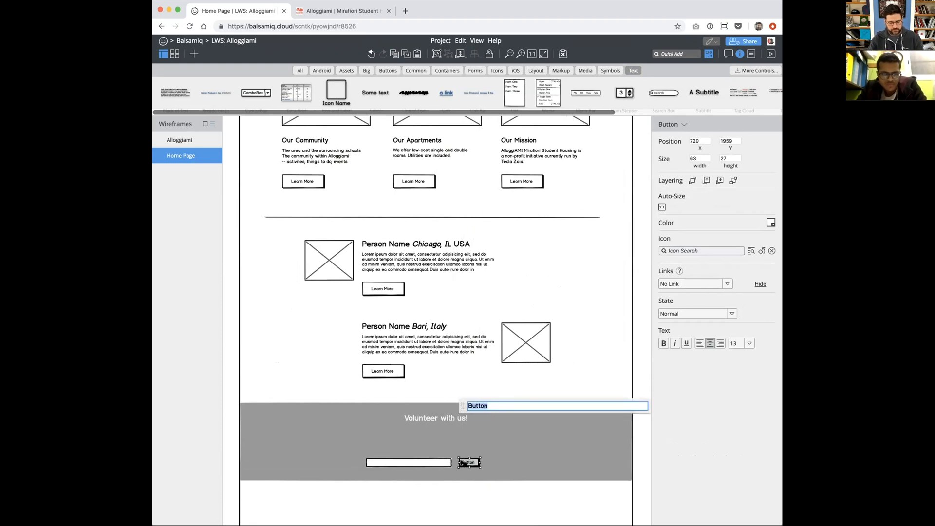
text(Email Me)
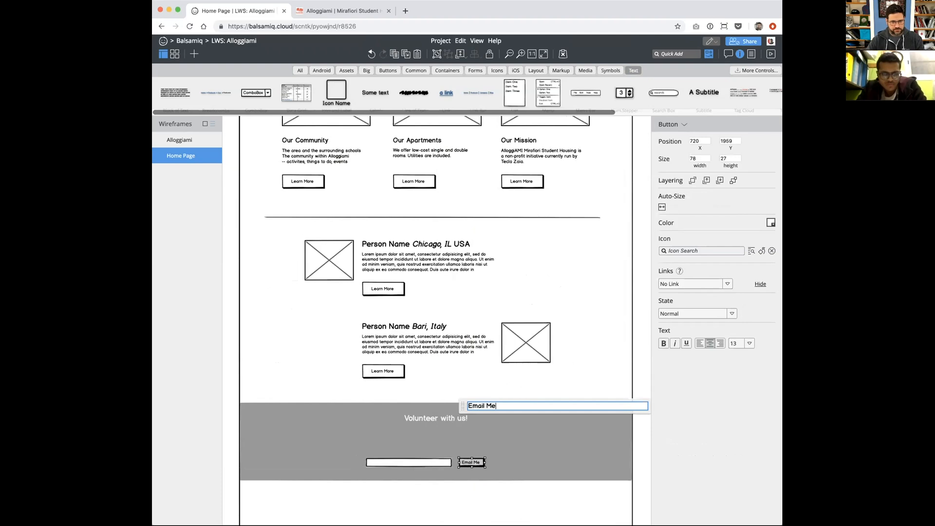
click(422, 455)
double_click(417, 462)
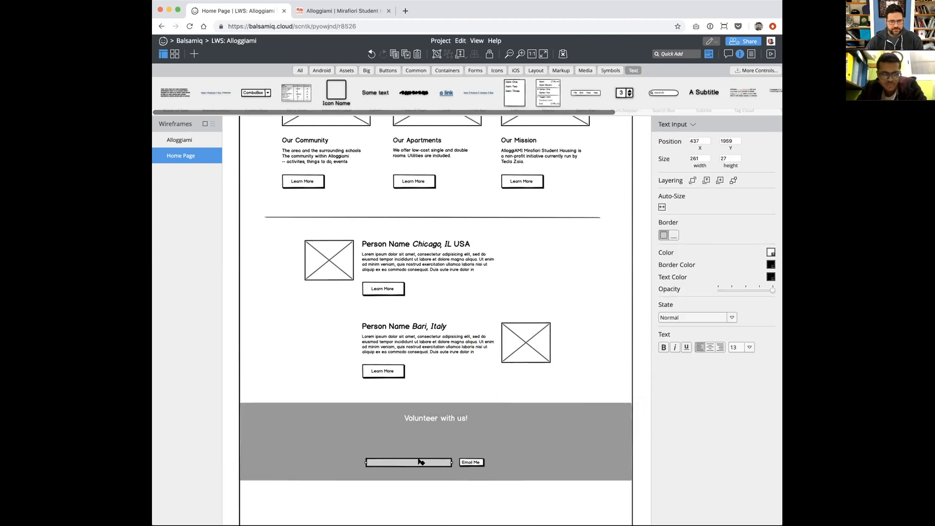
text(Email)
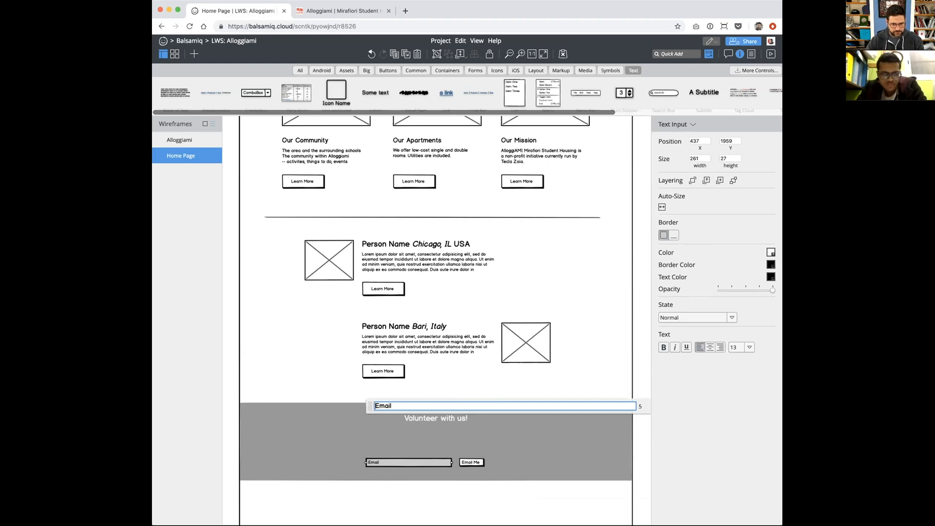
text( Address)
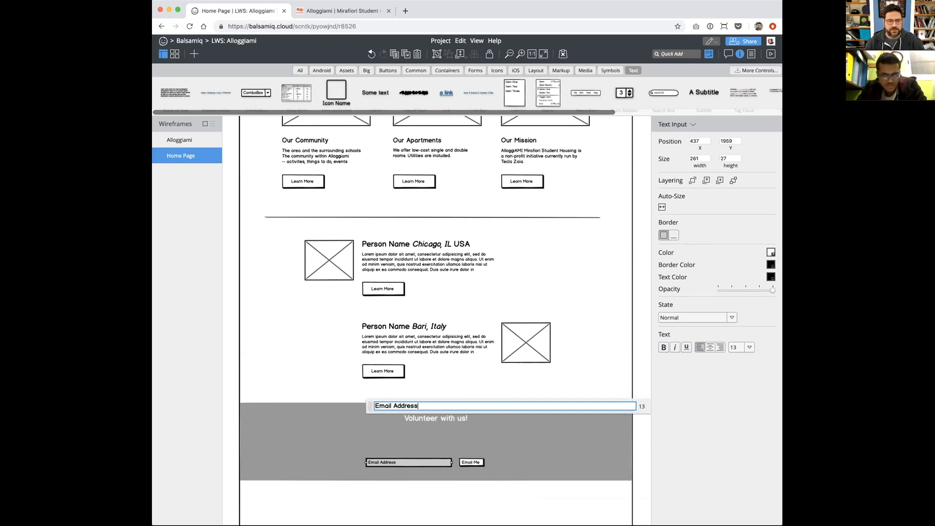
click(310, 362)
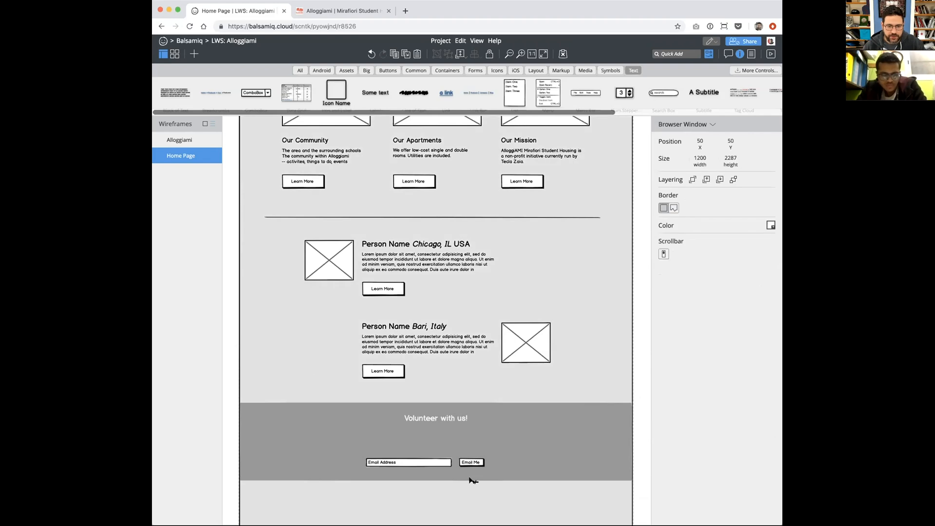
click(468, 463)
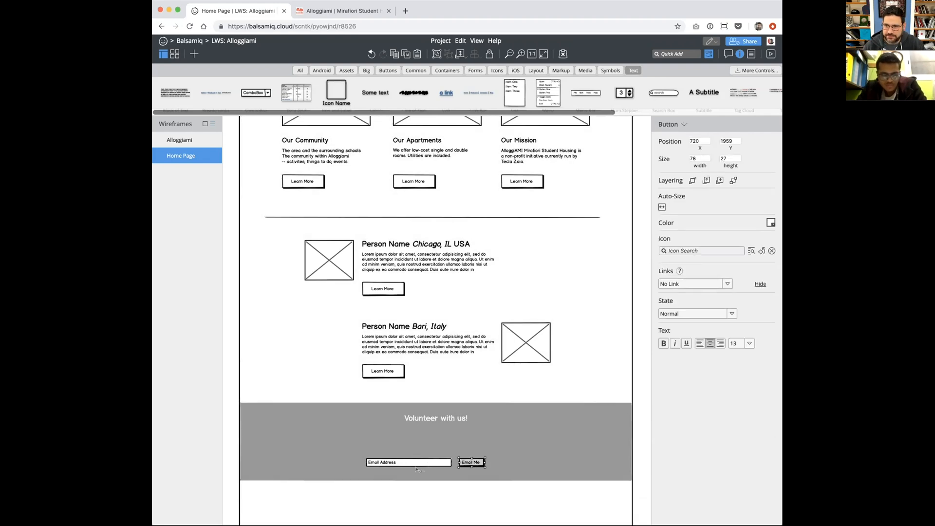
Step: Reposition the "Volunteer with us!" subtitle to X 527, Y 1827
click(451, 419)
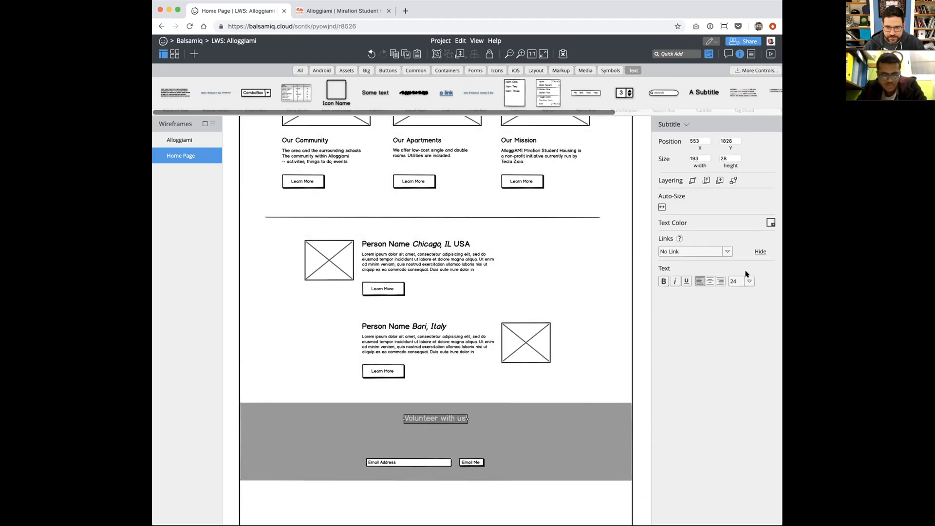
click(771, 224)
click(650, 410)
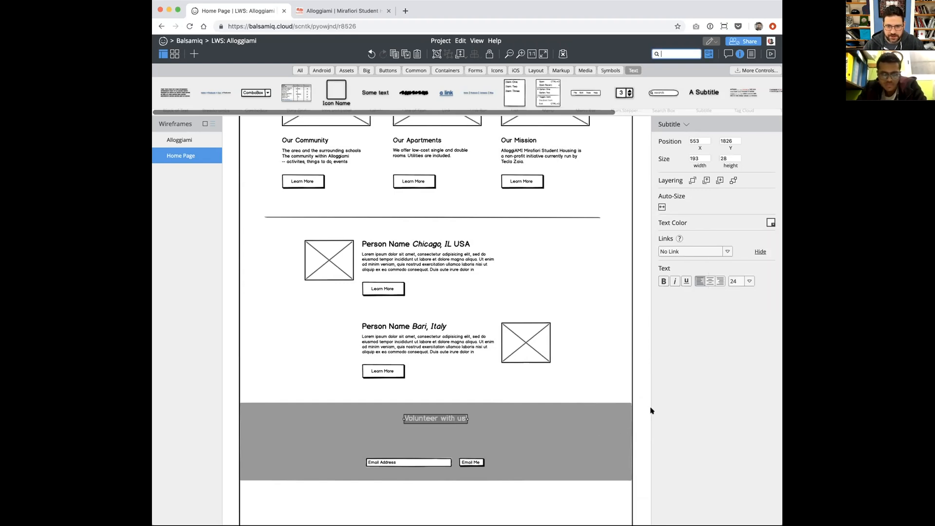
click(640, 412)
drag(434, 418, 425, 417)
shift+click(521, 417)
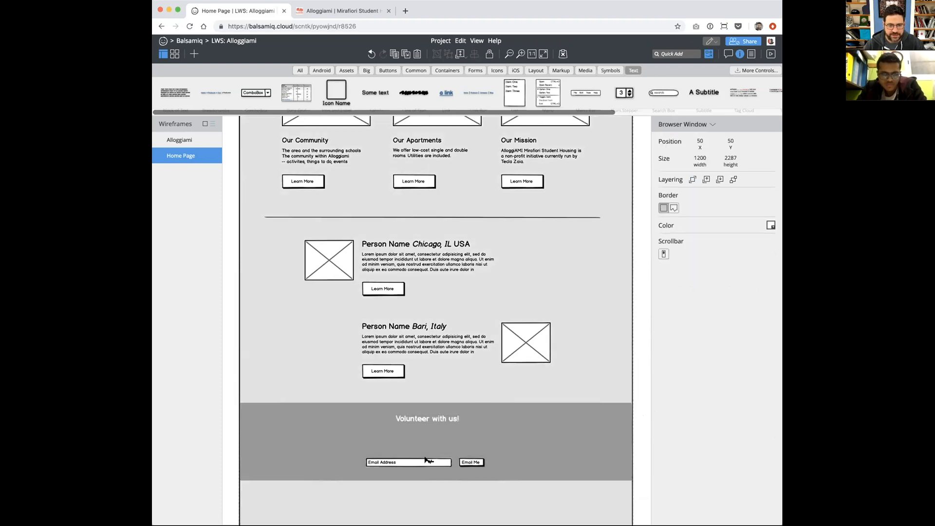
Step: Copy the first testimonial's paragraph beneath the volunteer subtitle at X 420, Y 1863, and extend the grey band to 266 high
click(446, 453)
drag(428, 270, 422, 445)
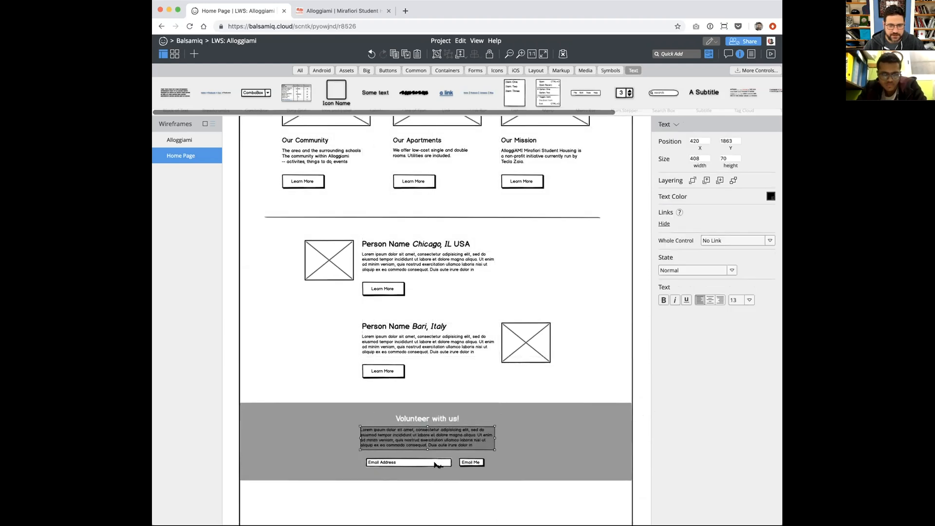
click(438, 463)
click(435, 478)
drag(435, 479, 469, 475)
Step: Group the email field and "Email Me" button at Y 1988 and center the group horizontally in the grey band
click(441, 464)
shift+click(469, 462)
key(super+g)
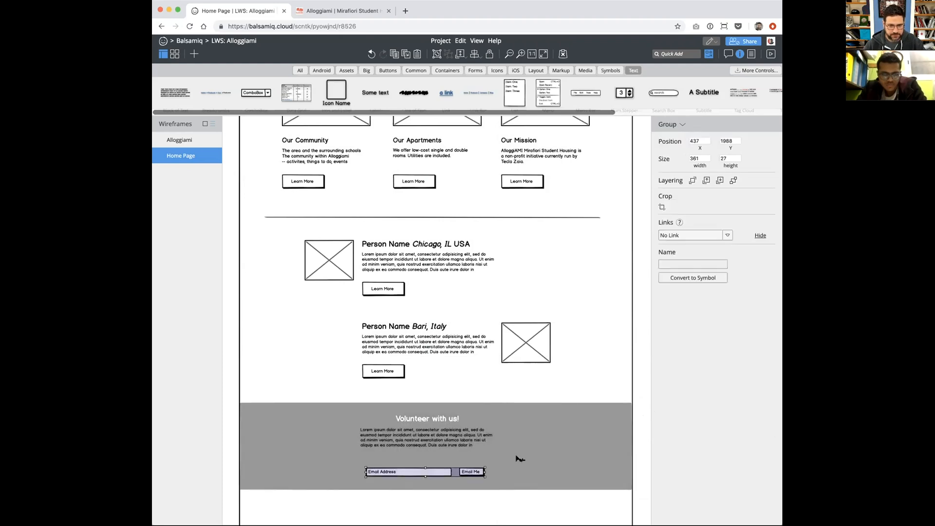
shift+click(518, 458)
click(672, 140)
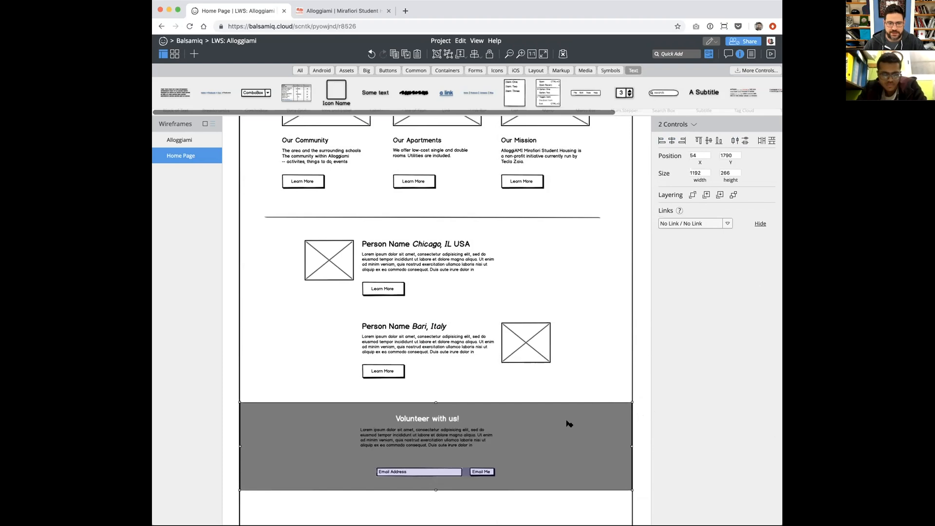
Step: Format the volunteer paragraph as white size 16 text, 81 high, positioned at X 425, Y 1871
drag(442, 441, 443, 445)
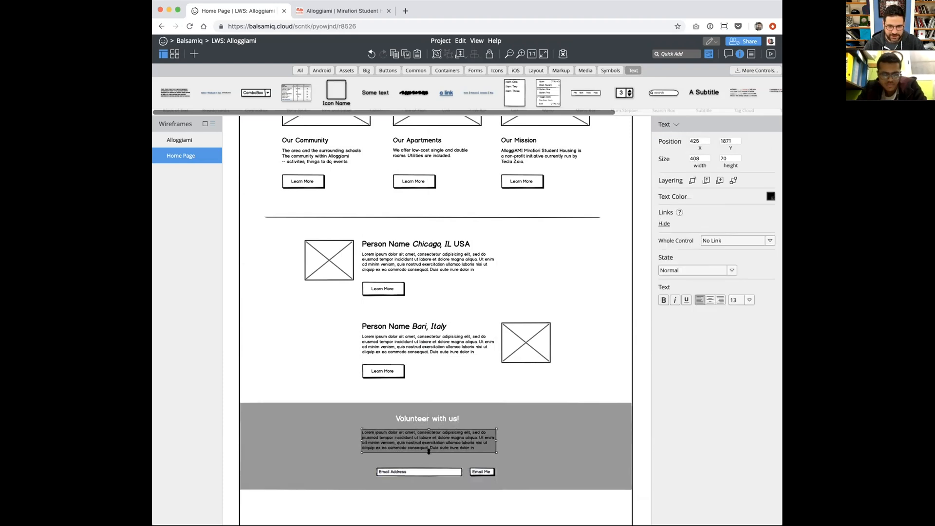
click(748, 299)
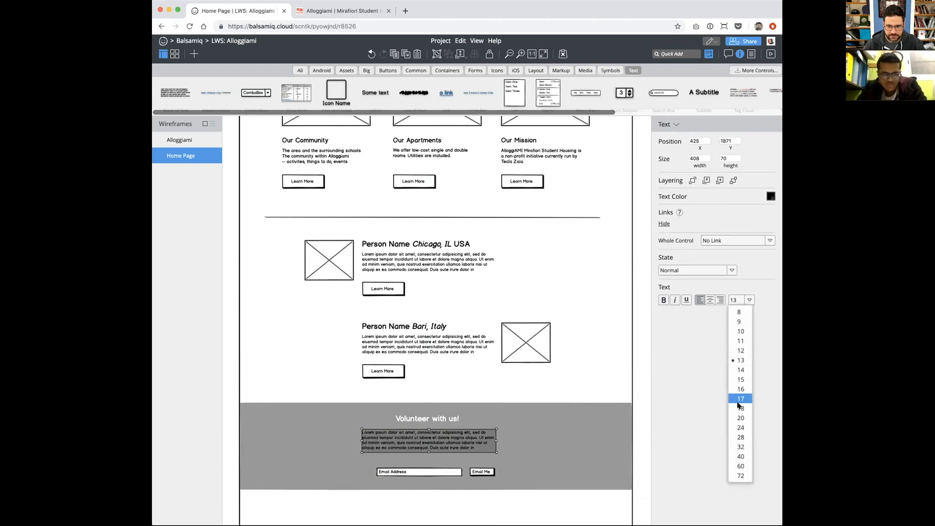
click(739, 388)
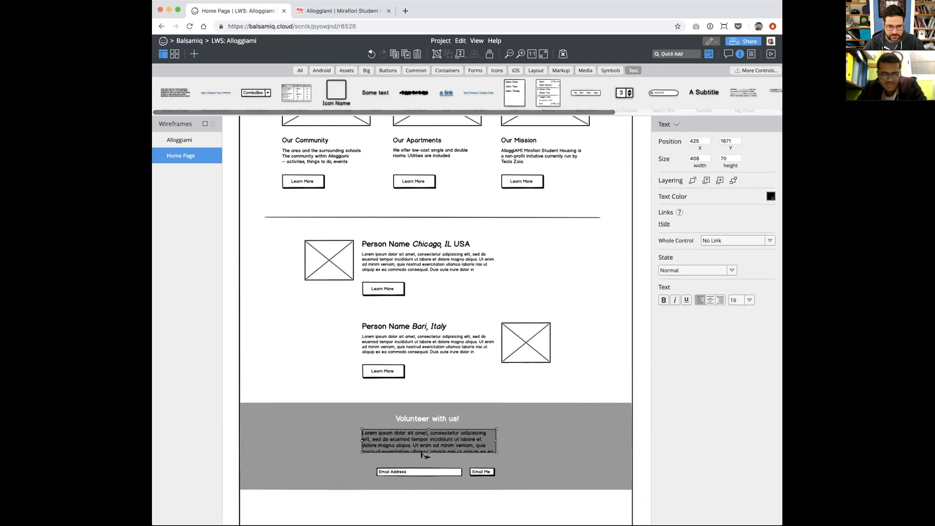
drag(427, 452, 427, 454)
click(770, 194)
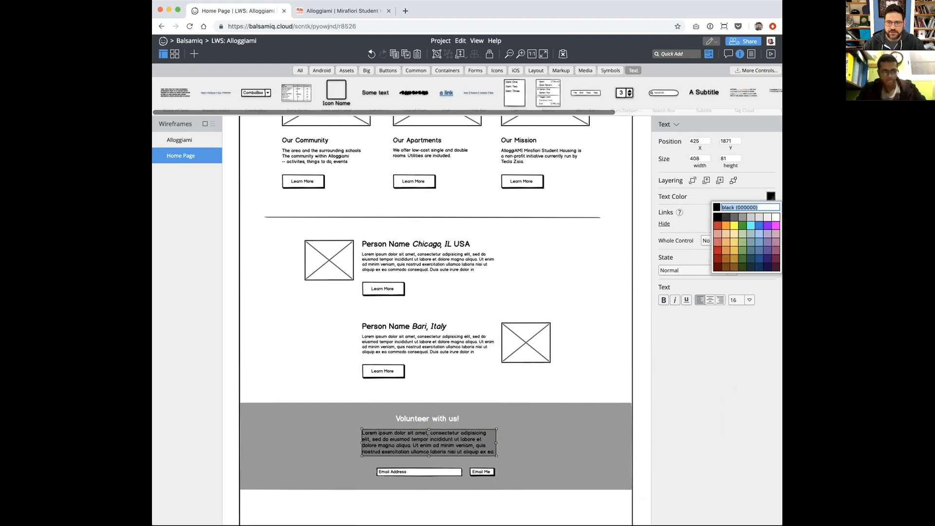
click(771, 214)
Step: Set the "Volunteer with us!" subtitle's font size to 40 and shift the paragraph under it to Y 1882
click(413, 422)
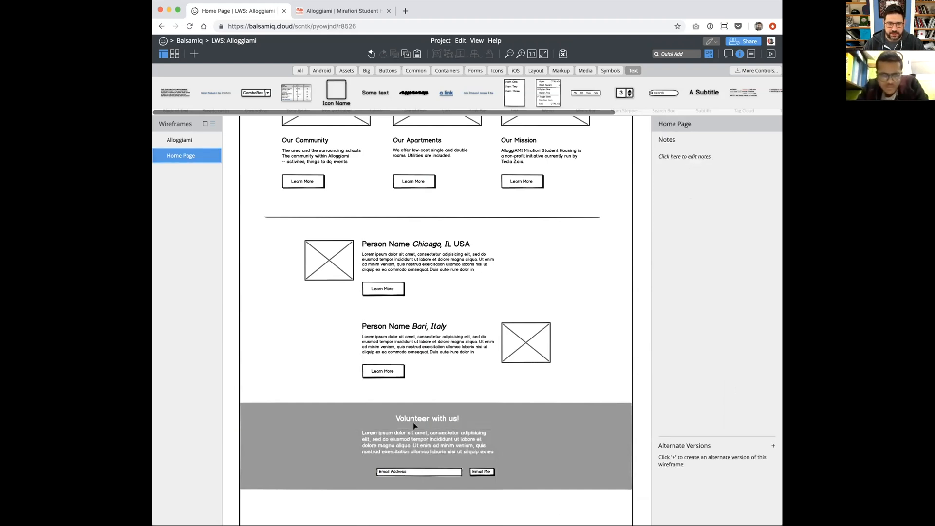
click(749, 281)
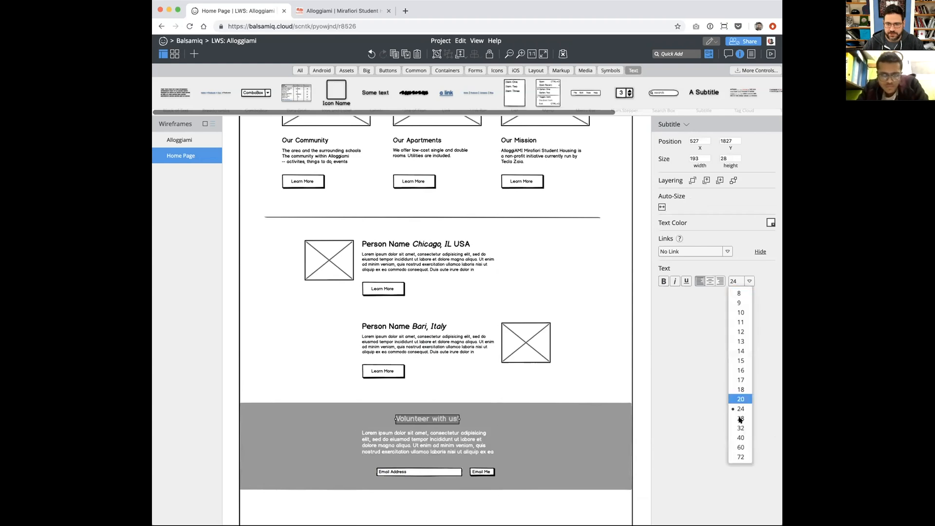
click(739, 438)
drag(480, 422, 457, 445)
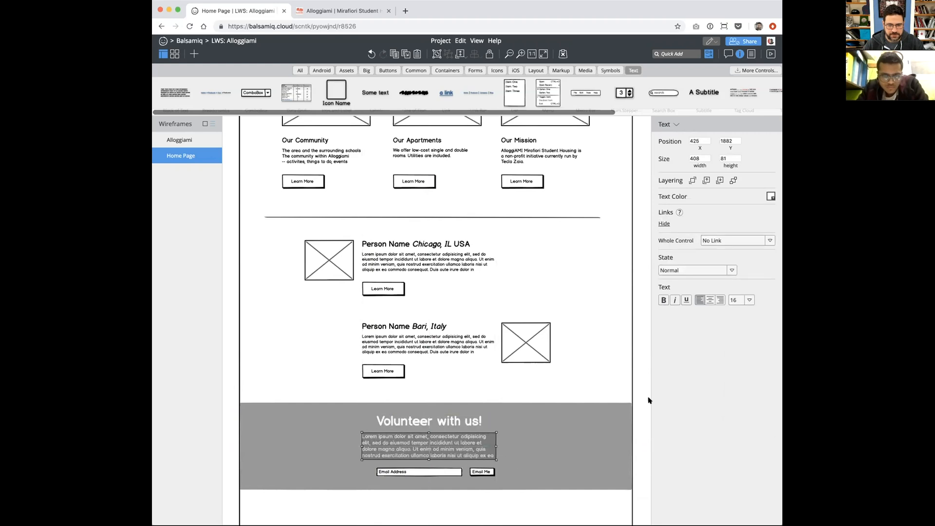
Step: Shift the volunteer paragraph to X 435 and center-align its text
click(635, 425)
scroll(636, 424, down, 2)
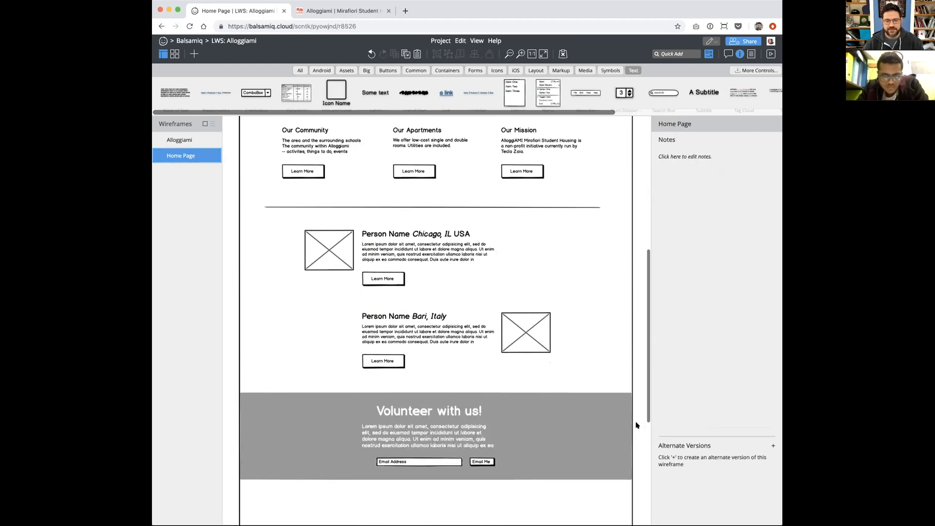
click(417, 402)
drag(417, 402, 447, 396)
click(709, 301)
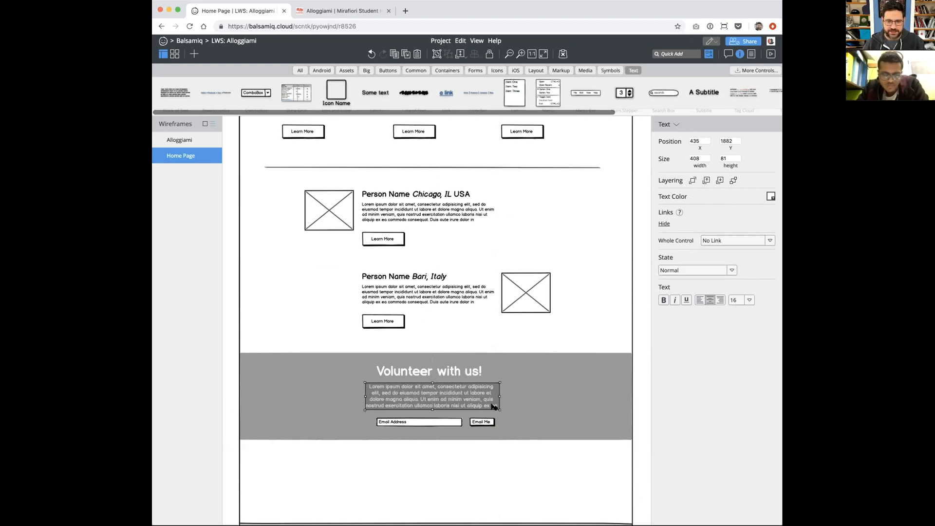
Step: Extend the lower edge of the grey volunteer band slightly to add space beneath the email form
click(458, 428)
mouse_move(435, 445)
mouse_down()
mouse_move(436, 456)
mouse_move(435, 444)
mouse_up()
click(458, 465)
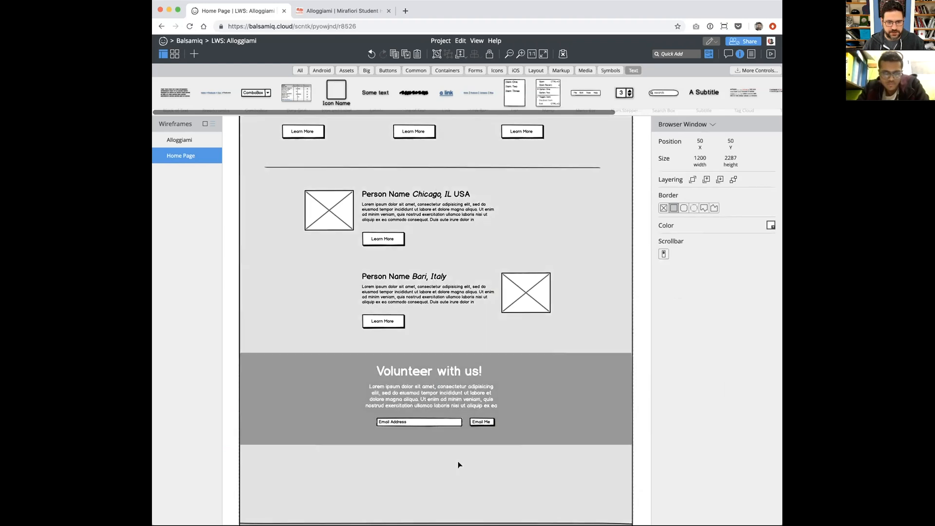
Step: Left-align the volunteer paragraph's text and line it up with the subtitle and email field at X 469, Y 1871
click(422, 393)
drag(430, 395, 441, 391)
click(699, 300)
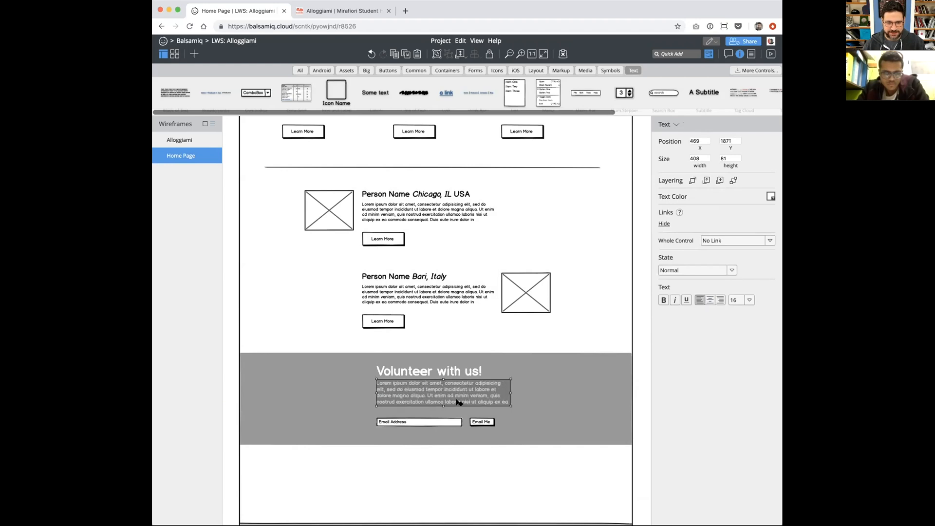
double_click(477, 393)
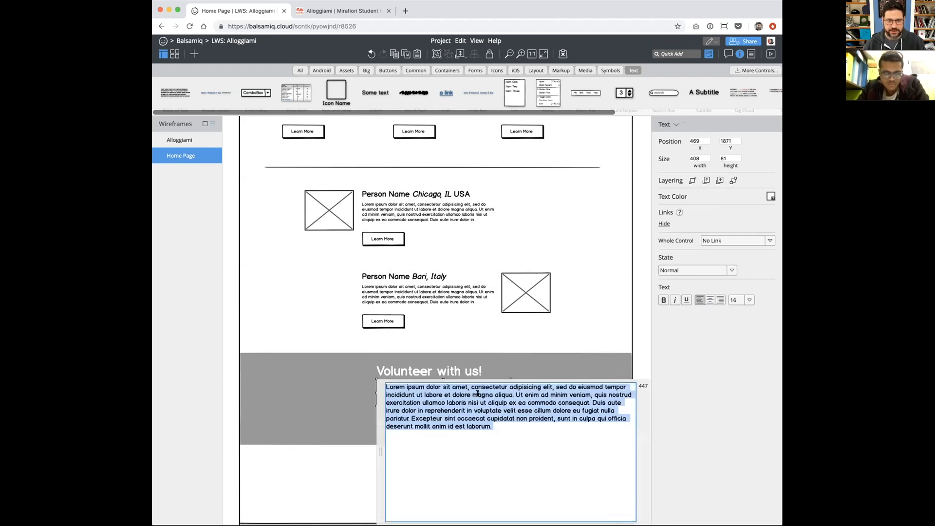
key(Escape)
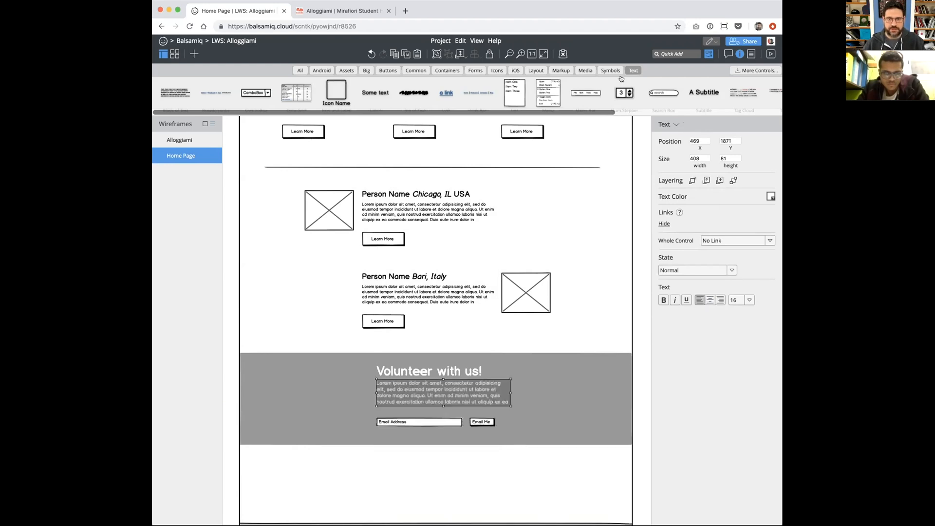
Step: Transform the paragraph under the "Volunteer with us!" subtitle into a List control
right_click(464, 389)
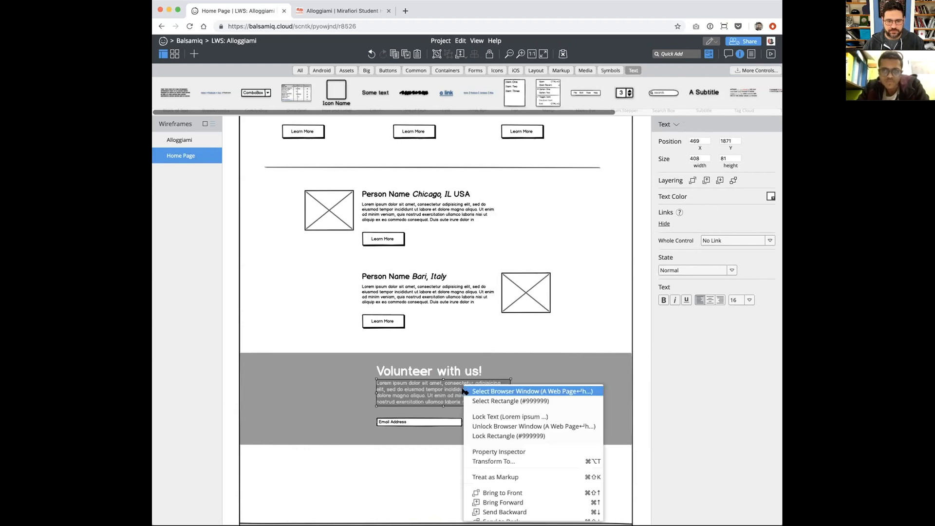
click(490, 461)
text(ki)
key(BackSpace)
key(BackSpace)
text(li)
key(Down)
key(Down)
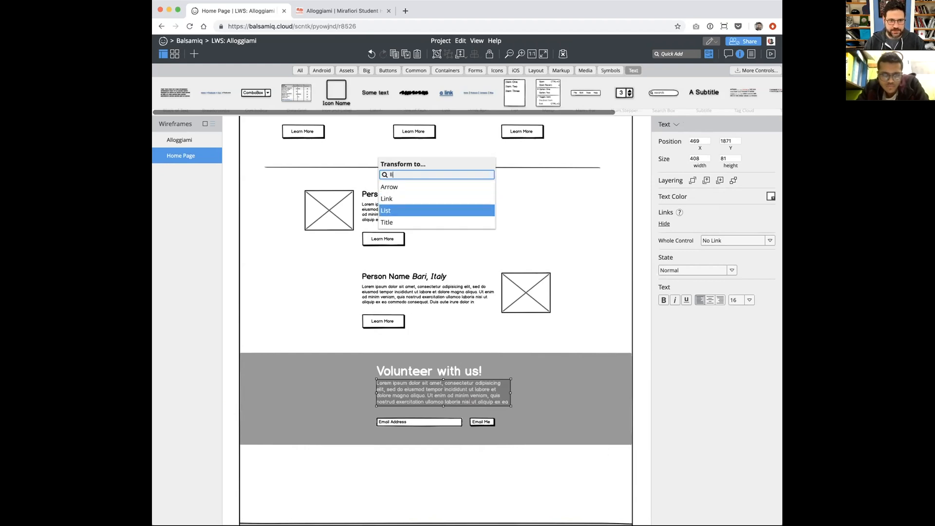
key(Return)
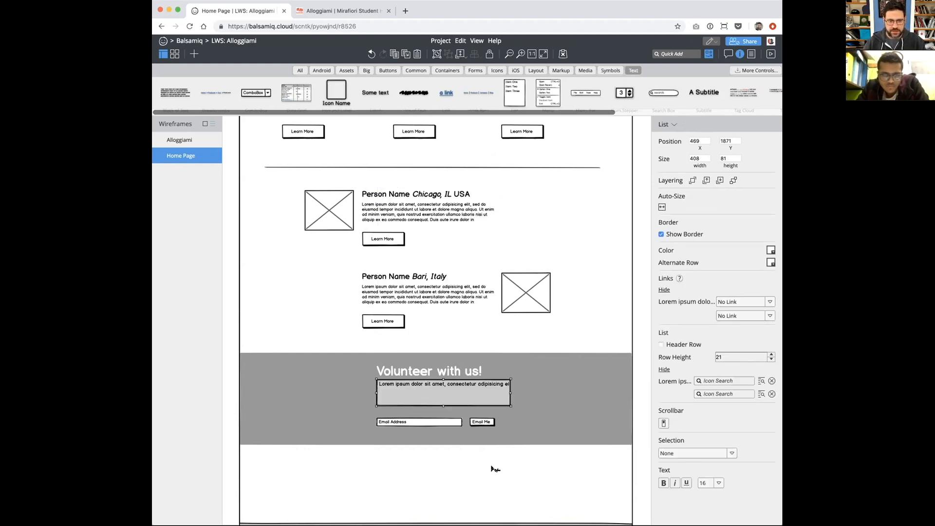
Step: Split the list into rows "Lorem ipsum dolor sit amet", "consectetur adipisicing elit, sed do" and "eiusmod tempor incididunt", deleting the remaining text
double_click(485, 384)
click(448, 403)
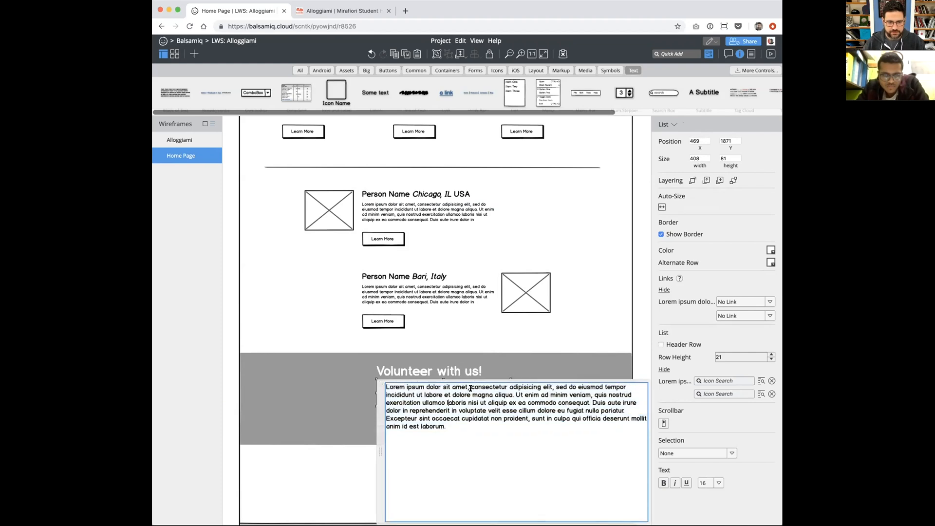
key(Return)
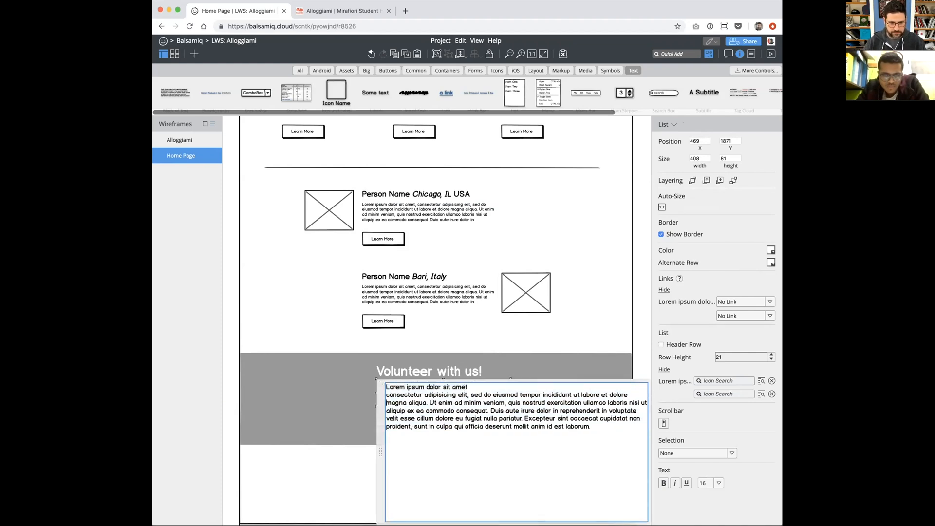
click(492, 395)
key(Return)
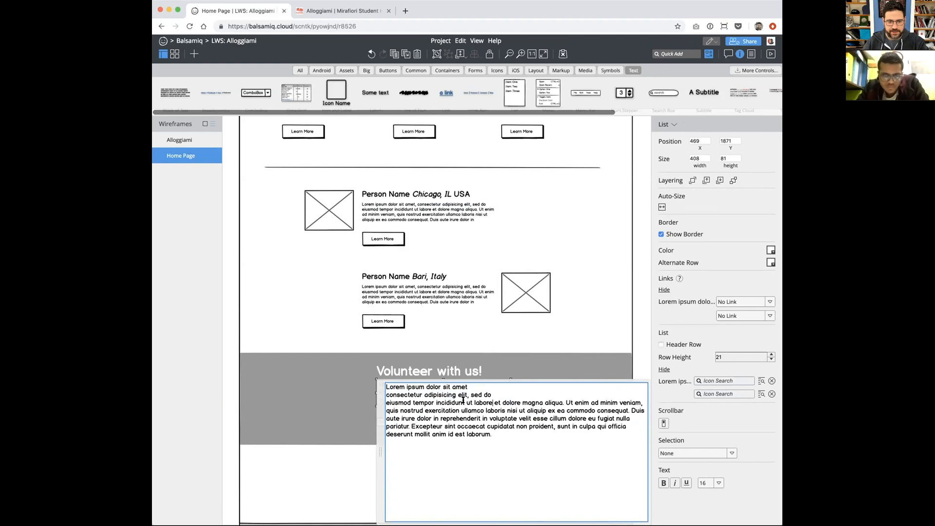
key(Return)
drag(466, 402, 507, 481)
key(BackSpace)
click(332, 477)
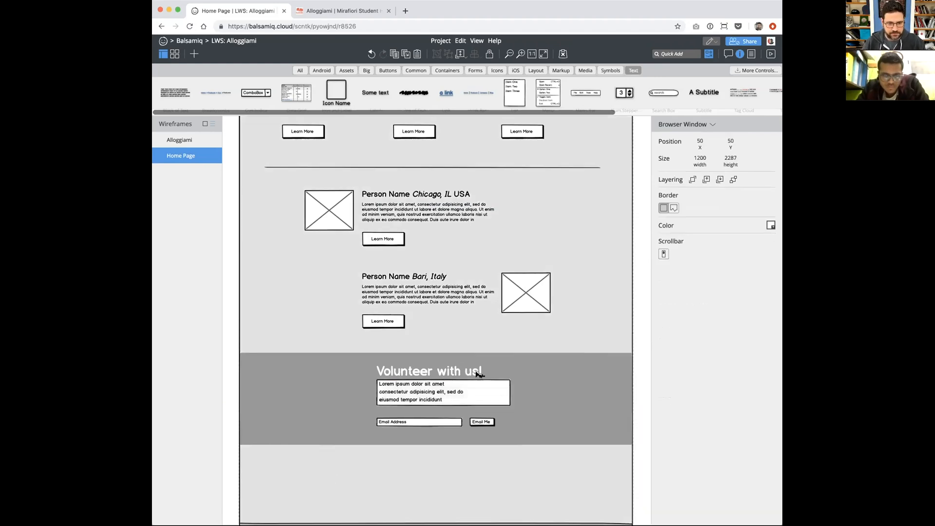
Step: Hide the border of the list in the volunteer band
click(486, 395)
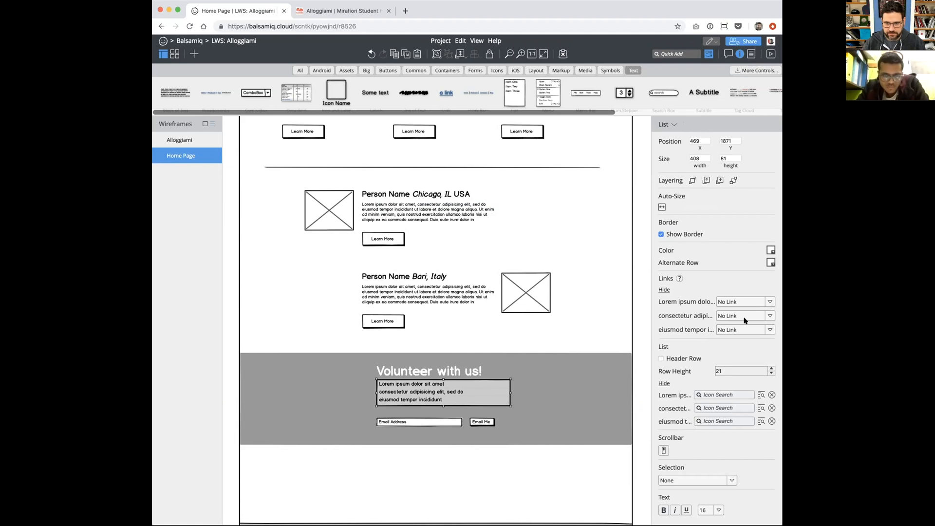
click(769, 249)
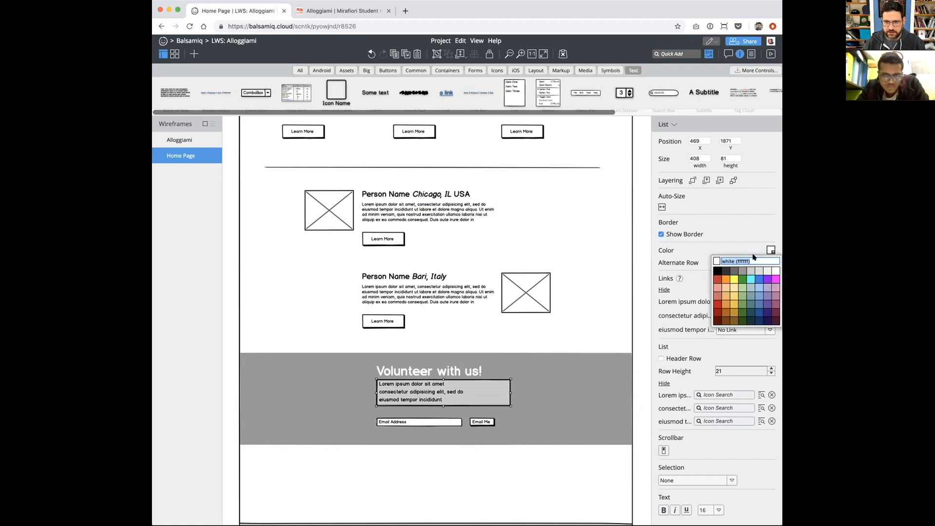
click(660, 234)
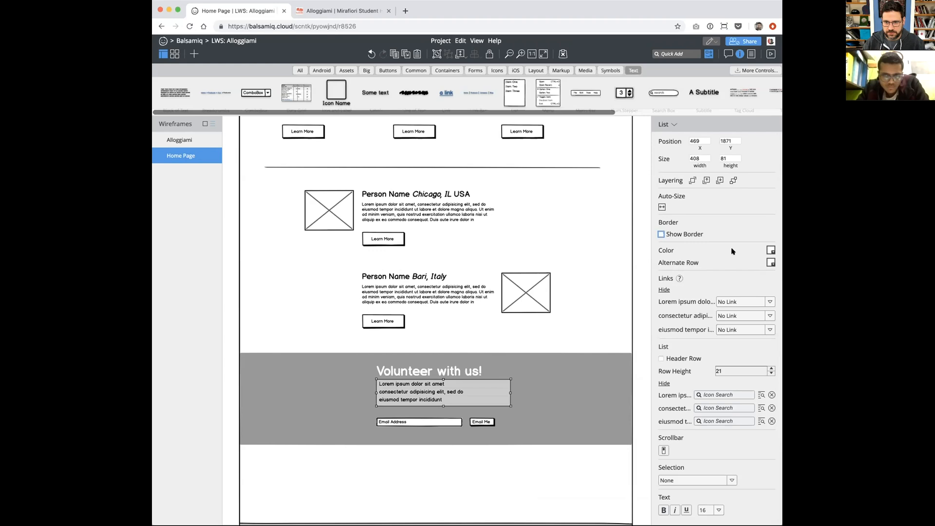
Step: Try gray2 (666666) as both the row color and the alternate row color of the volunteer list
click(769, 249)
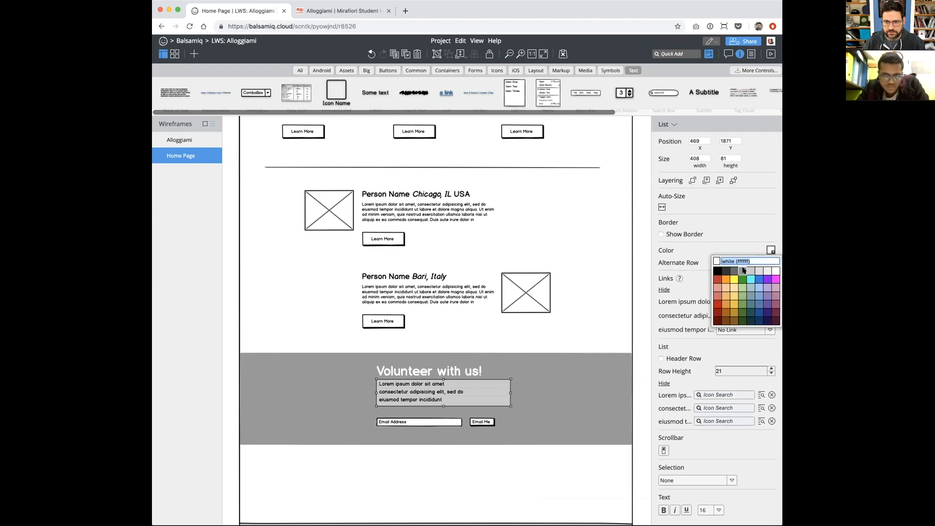
click(742, 269)
click(768, 261)
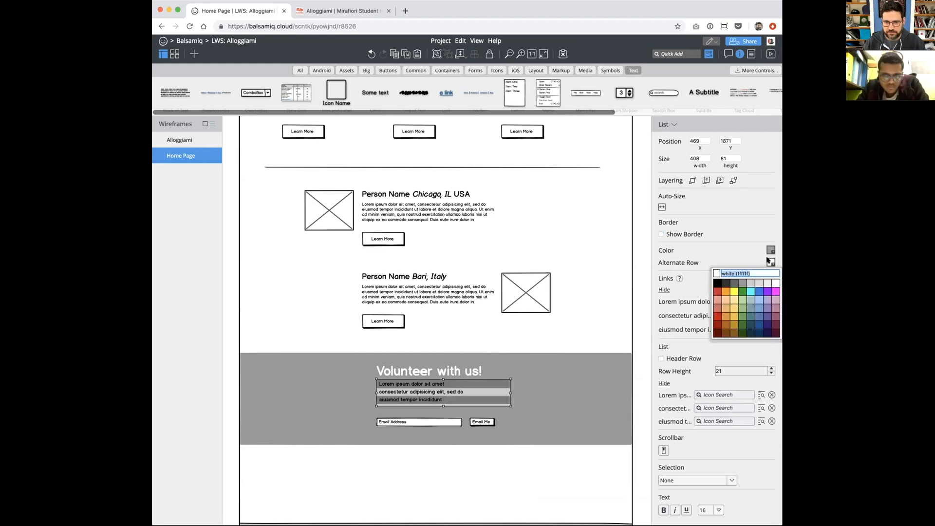
click(726, 282)
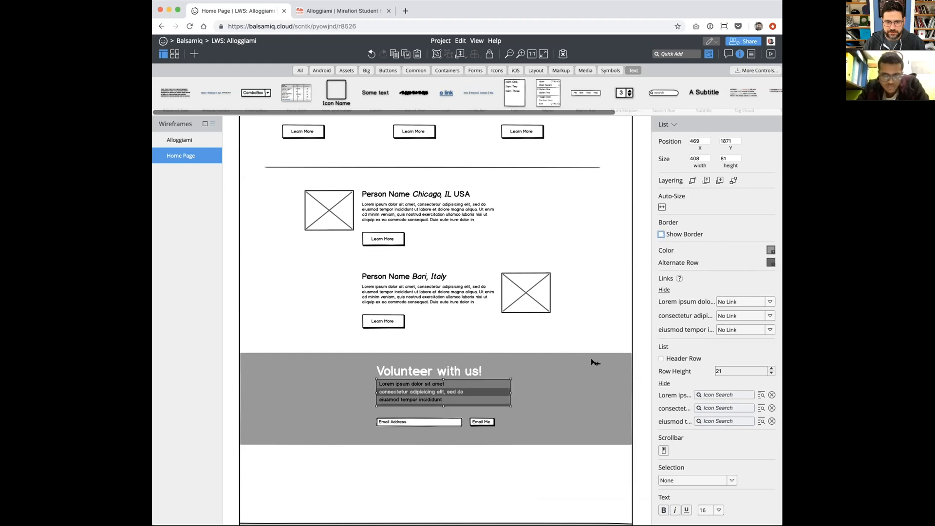
click(771, 250)
click(734, 271)
click(642, 337)
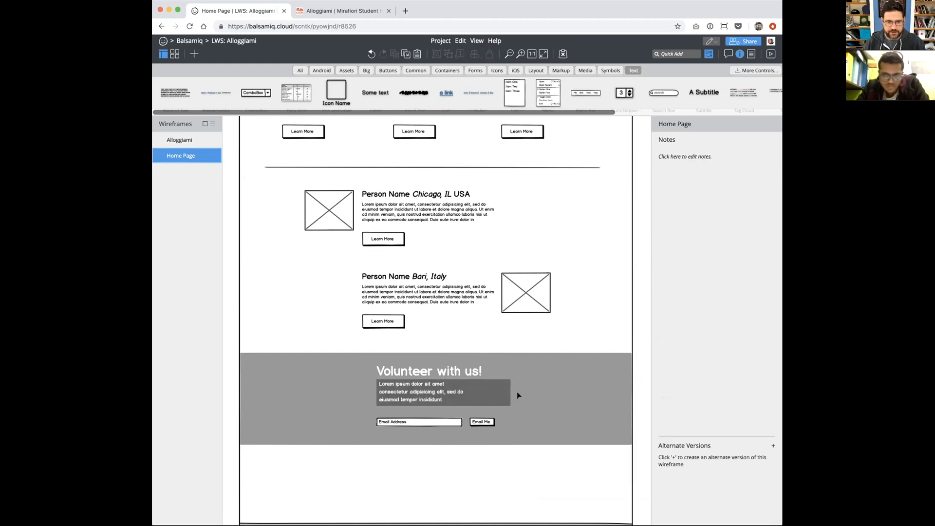
Step: Shift the volunteer list to Y 1880 and set its row and alternate row colors to the band's mid-grey
click(480, 393)
click(770, 250)
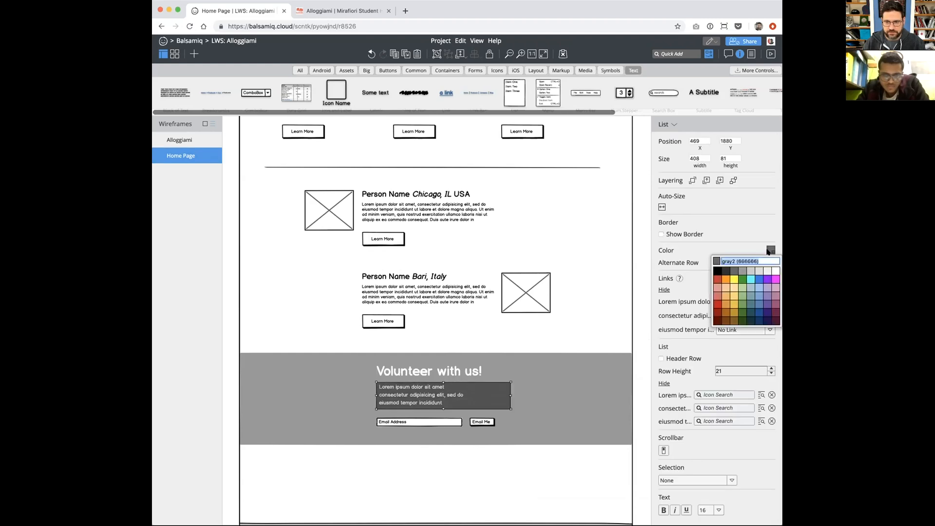
click(742, 271)
click(770, 262)
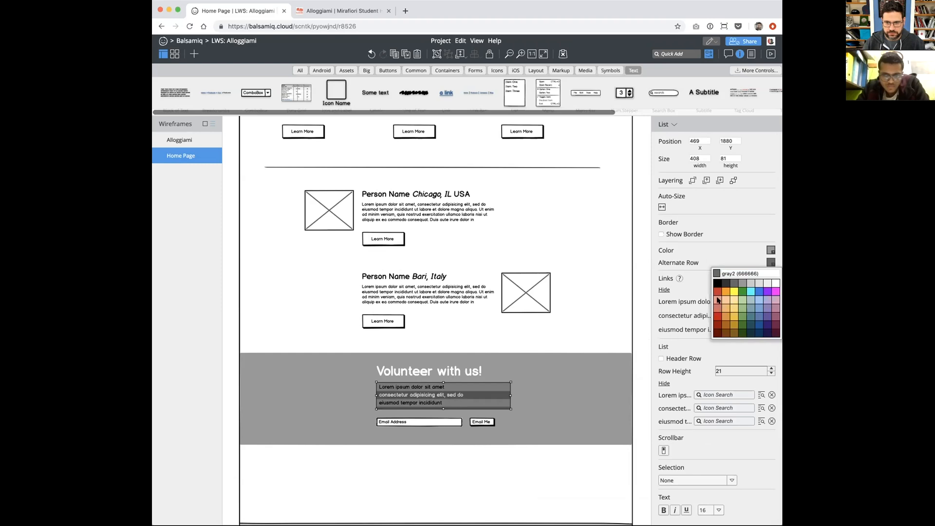
click(742, 283)
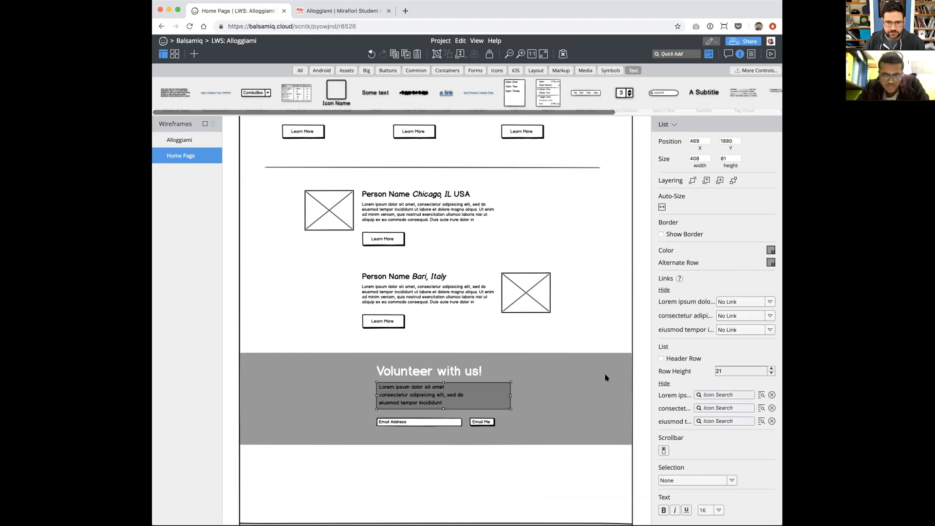
click(520, 366)
click(423, 390)
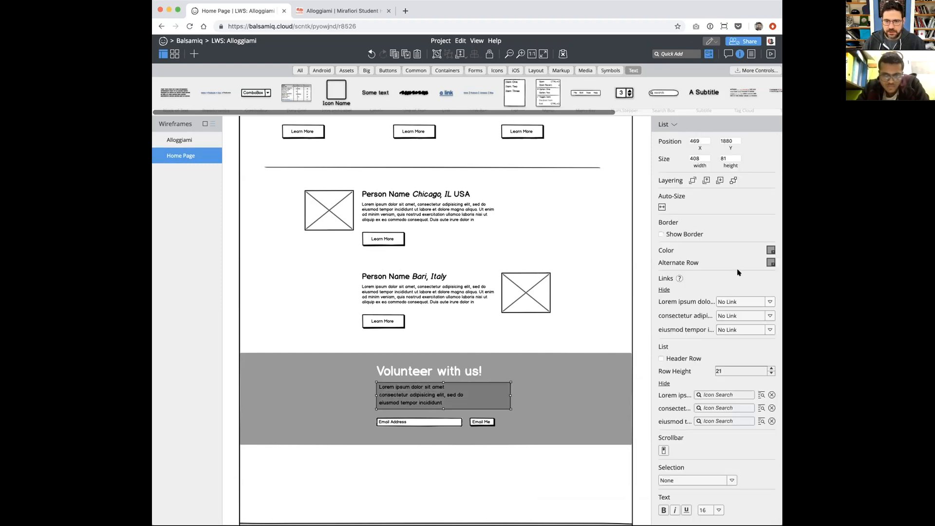
scroll(693, 298, down, 1)
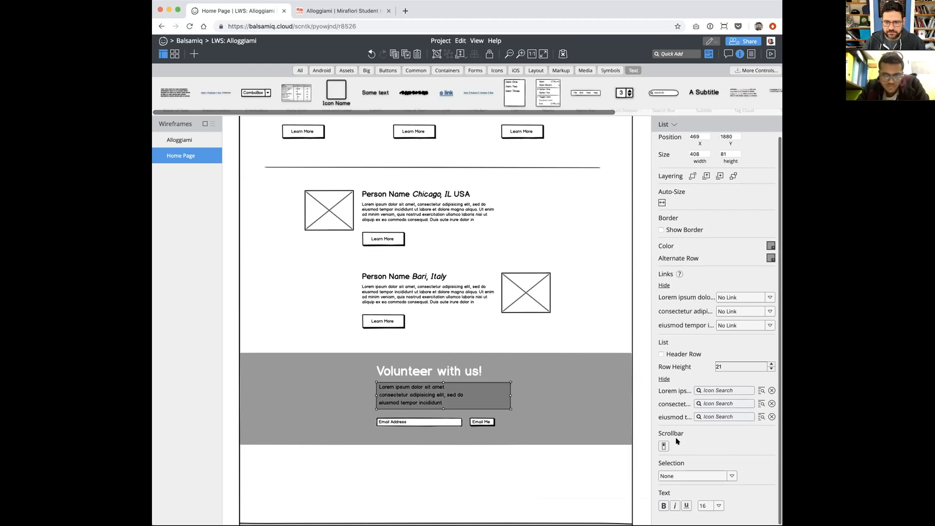
Step: Shift the volunteer list to X 477 and add the solid Circle icon as a bullet to each of its three rows
drag(397, 403, 404, 398)
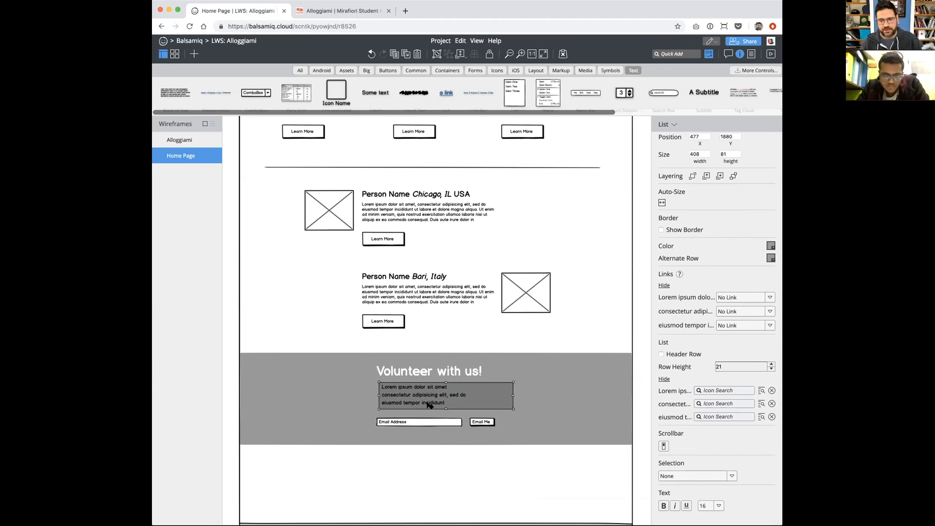
click(704, 389)
text(cir)
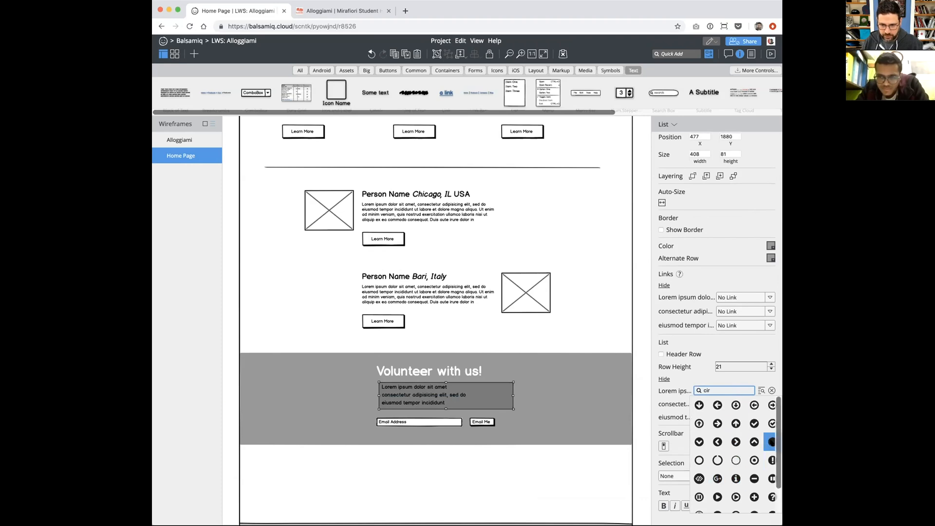
click(772, 442)
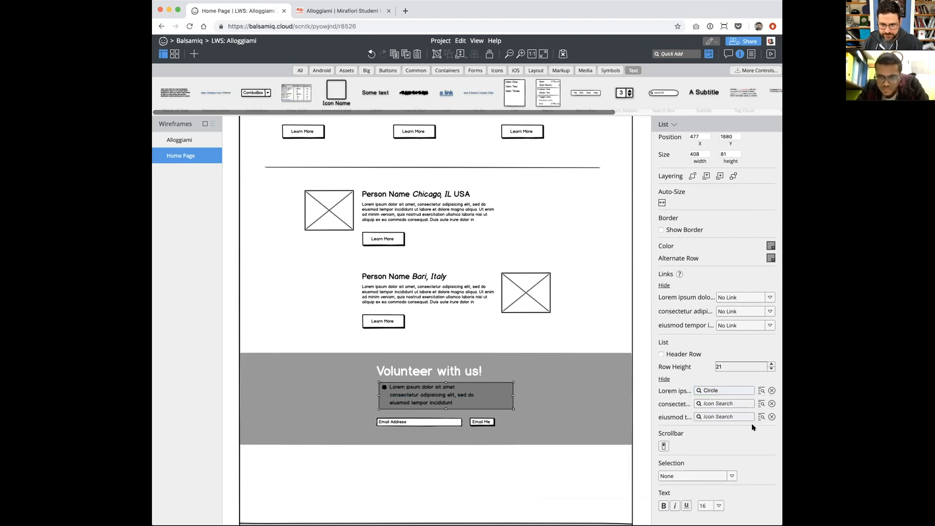
click(720, 403)
text(circ)
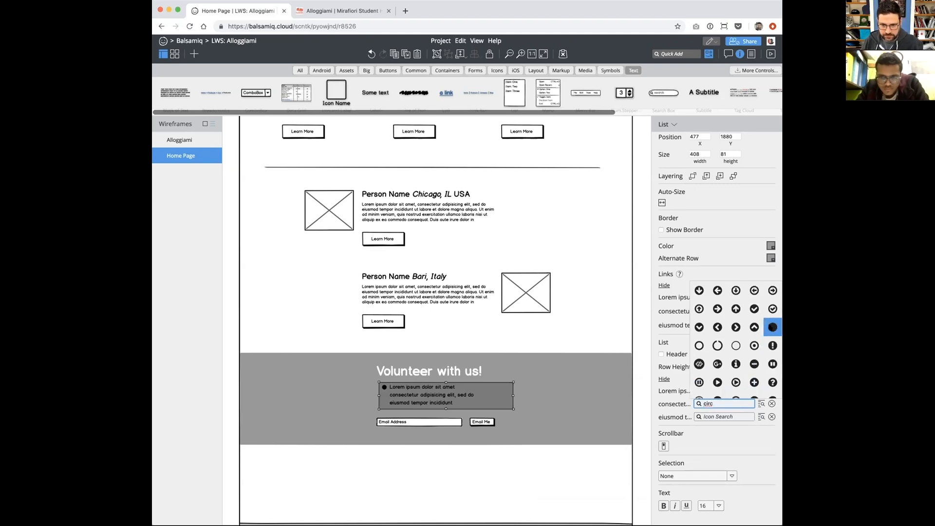
click(772, 327)
click(713, 416)
text(Circle)
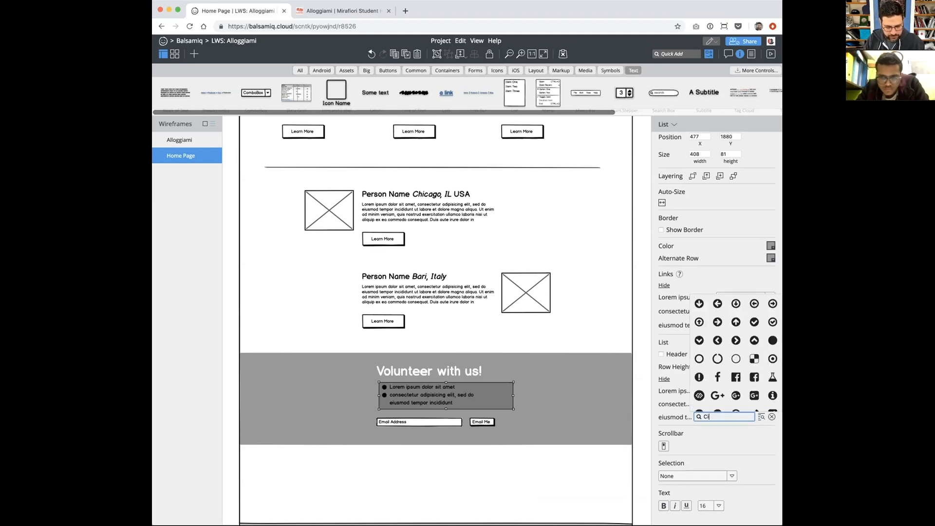
click(772, 340)
Step: Move the "Volunteer with us!" subtitle and bulleted list together to the left side of the grey band, subtitle at about X 197
click(421, 414)
click(409, 398)
shift+click(409, 374)
drag(409, 374, 320, 384)
Step: Move the grouped email form to the right of the bulleted list, at X 602, Y 1917
click(482, 421)
drag(482, 421, 520, 395)
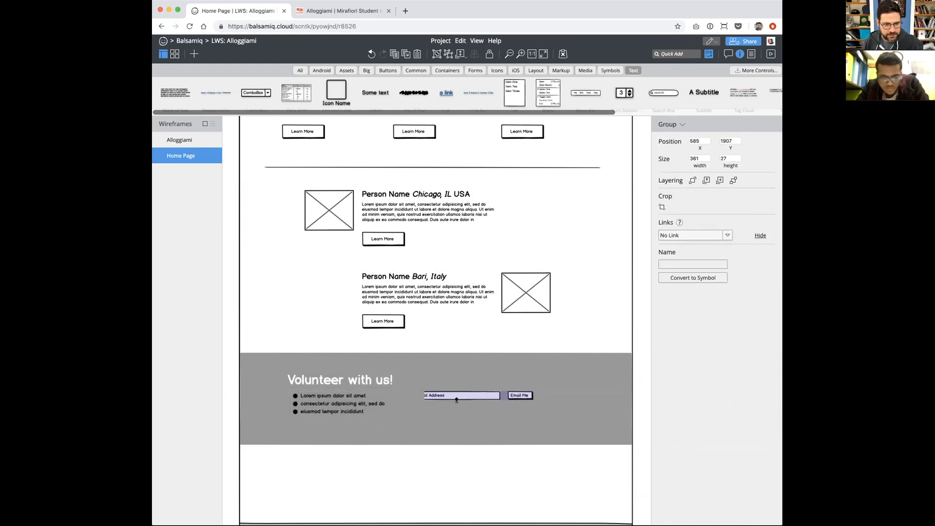
right_click(457, 393)
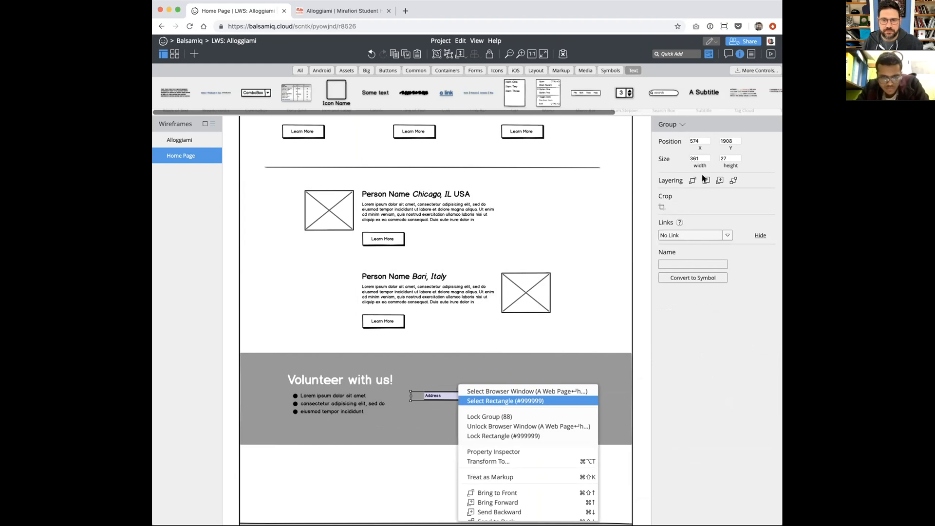
click(684, 273)
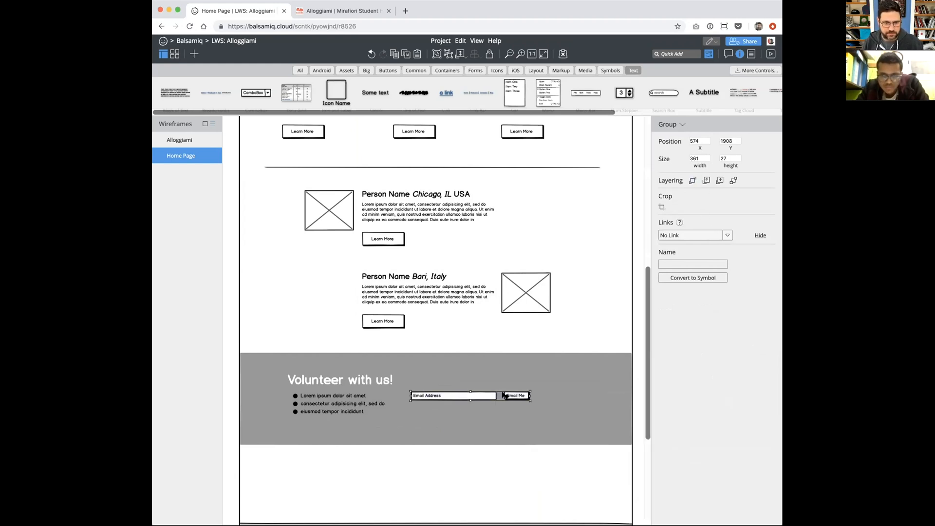
mouse_move(466, 394)
mouse_down()
mouse_move(476, 398)
mouse_move(464, 399)
mouse_up()
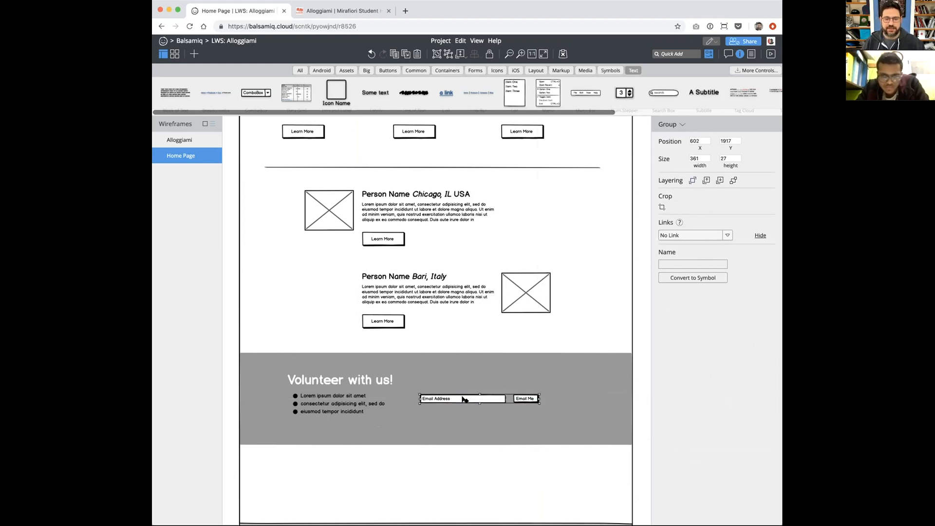
Step: Ungroup the email form into its separate email field and "Email Me" button
click(504, 453)
click(522, 401)
key(super+shift+g)
click(517, 446)
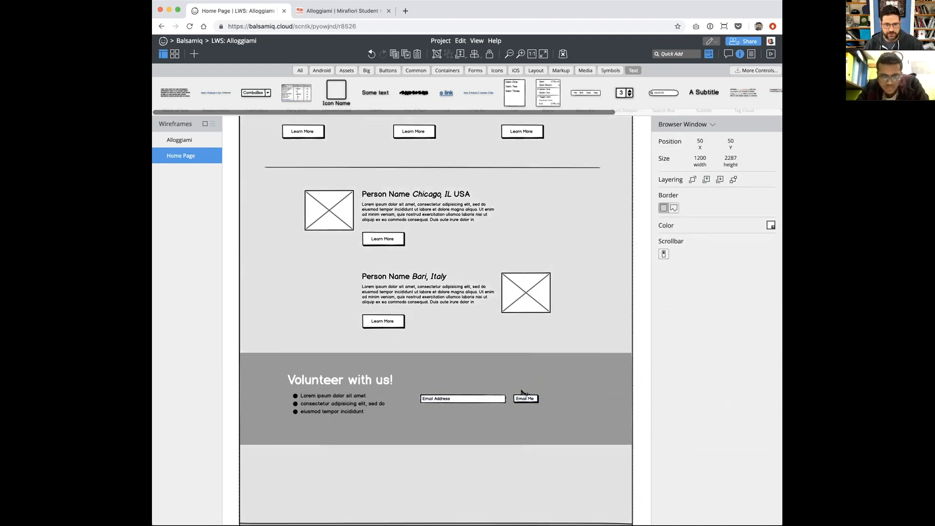
Step: Try placing the "Email Me" button beneath the email address field, and undo the move
click(523, 398)
drag(523, 398, 439, 411)
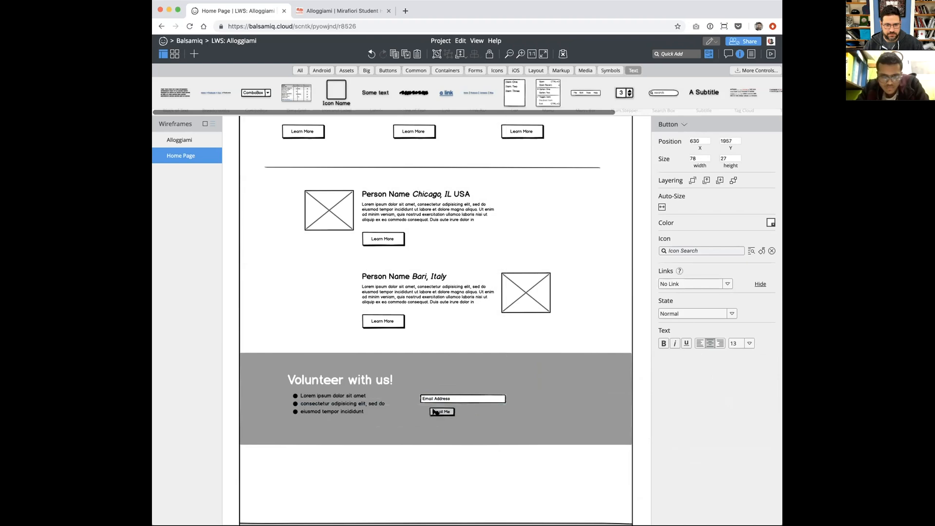
key(super+z)
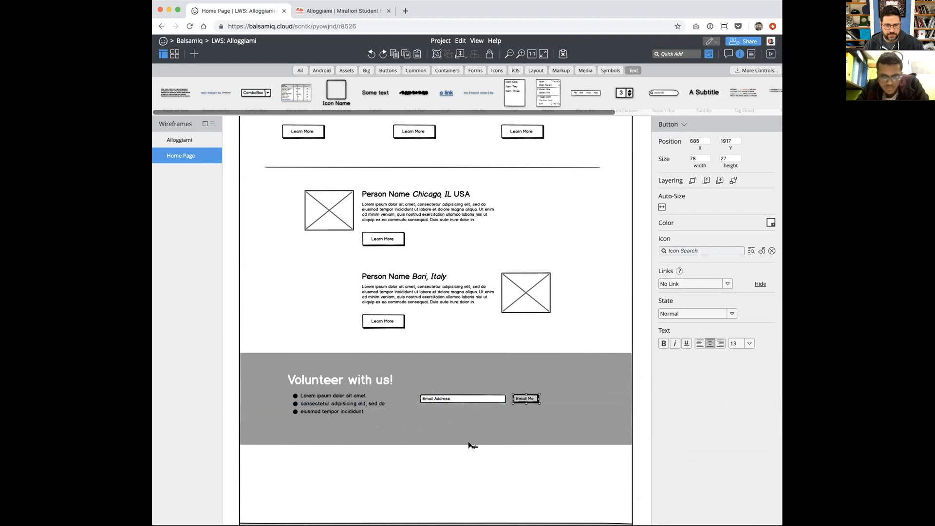
Step: Nudge the "Volunteer with us!" subtitle up to Y 1847, leaving more space above the bulleted list
click(336, 408)
click(336, 381)
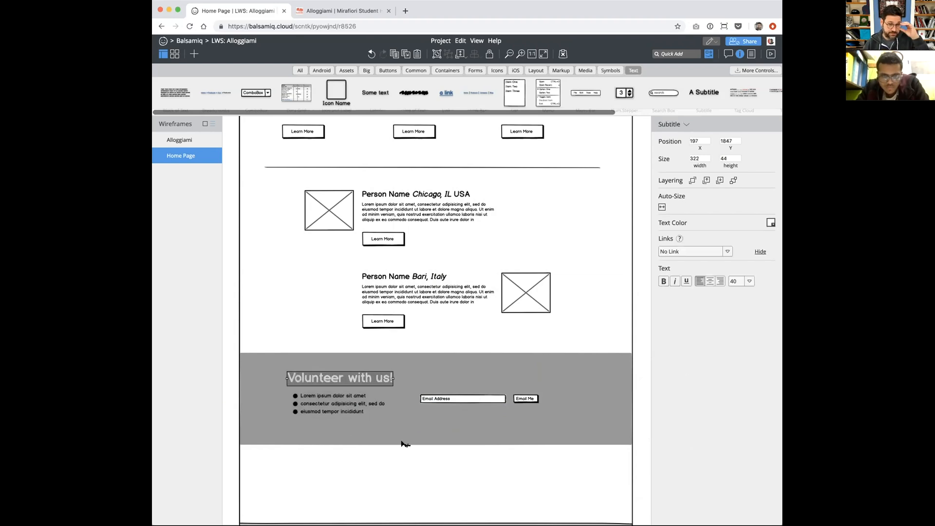
click(415, 457)
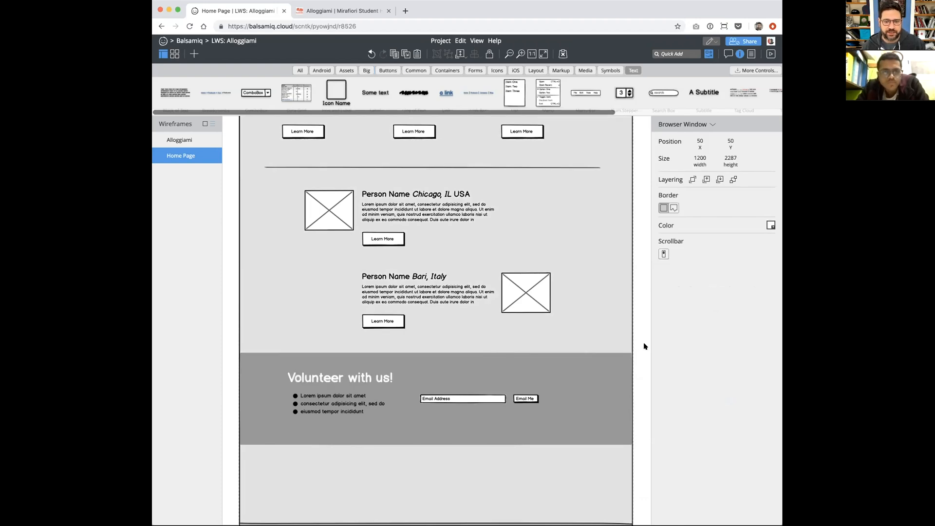
drag(607, 373, 597, 466)
key(Delete)
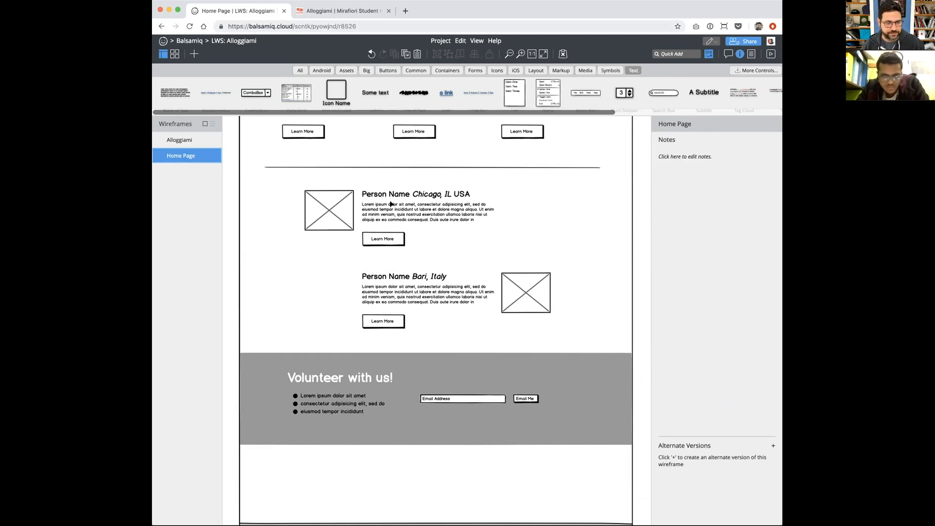
scroll(389, 203, up, 2)
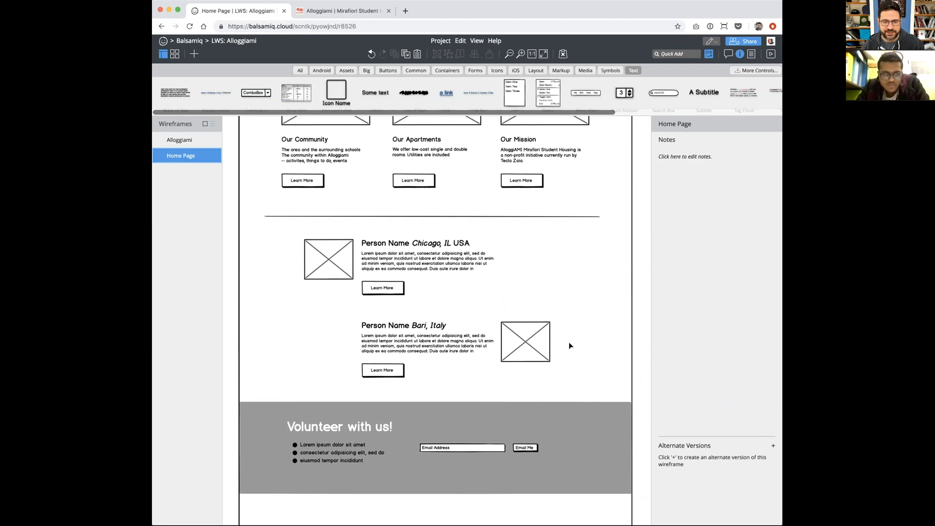
Step: Place a copy of the grey band rectangle directly beneath the band at X 54, Y 2071, with a height of 236
scroll(568, 347, down, 3)
drag(576, 398, 574, 409)
drag(432, 411, 435, 401)
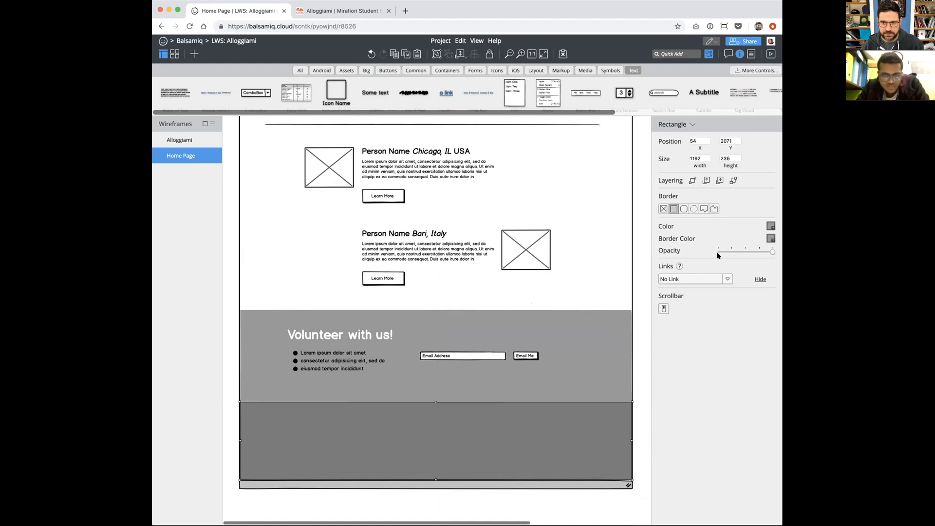
Step: Fill the new footer rectangle with light grey and remove its border
click(771, 226)
click(767, 246)
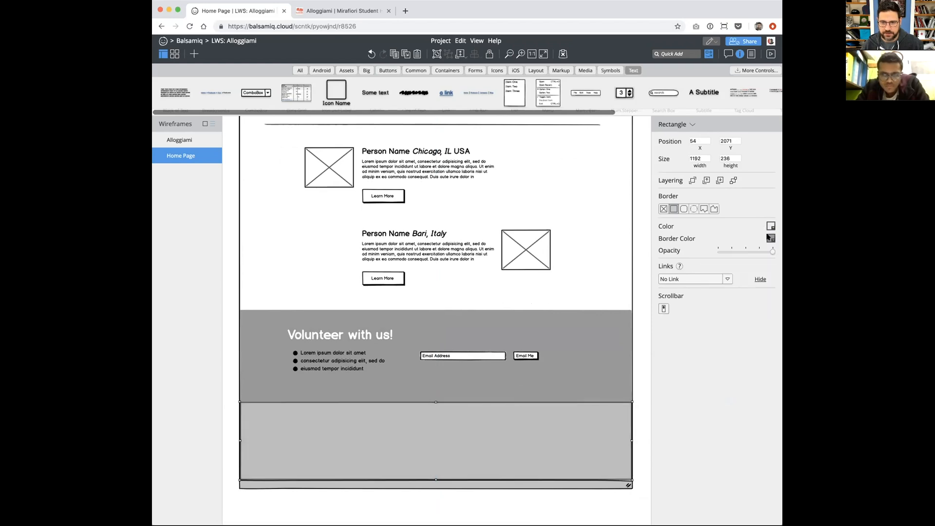
click(664, 207)
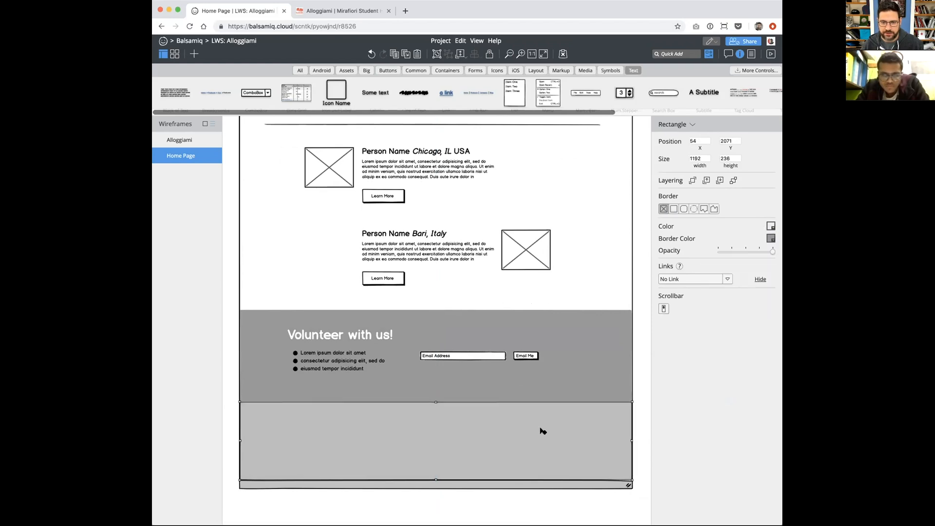
Step: Place a copy of the "Person Name Chicago, IL USA" subtitle in the footer, change its text to "Footer", and centre it
drag(431, 154, 438, 441)
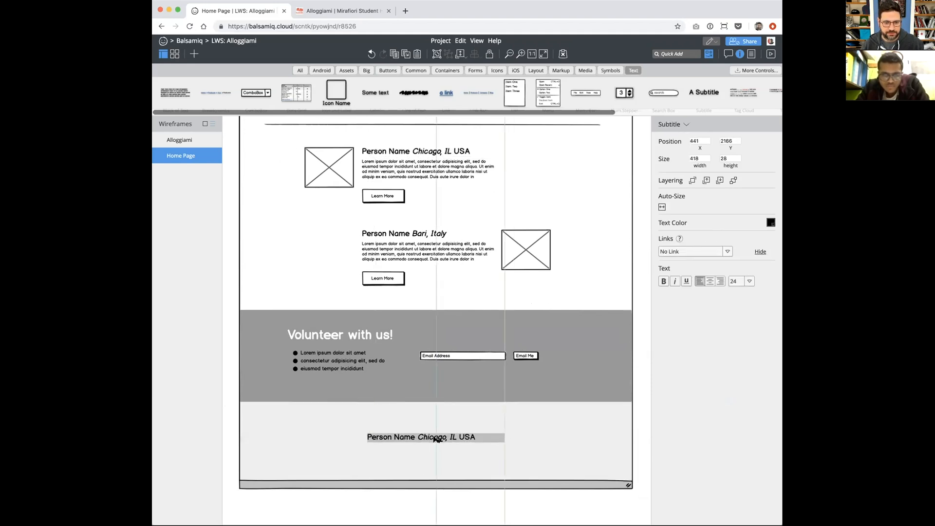
double_click(438, 440)
key(BackSpace)
text(Footer)
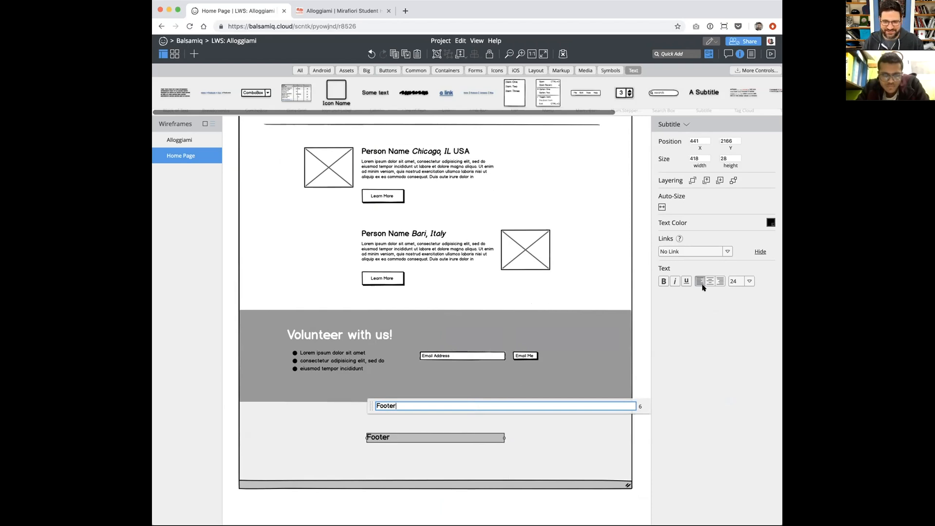
click(711, 281)
click(452, 495)
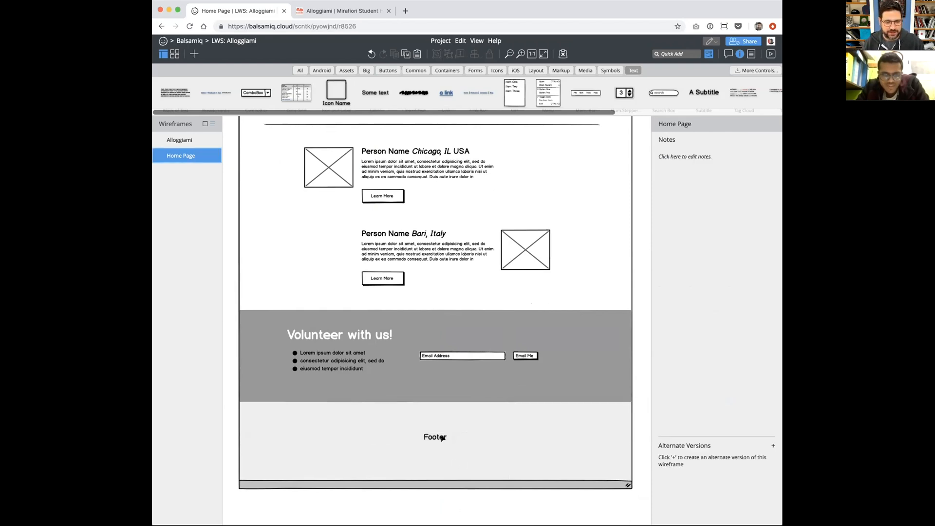
Step: Switch to the live Alloggiami website and capture its dark footer as a screenshot
click(327, 9)
scroll(423, 271, down, 15)
scroll(423, 272, down, 8)
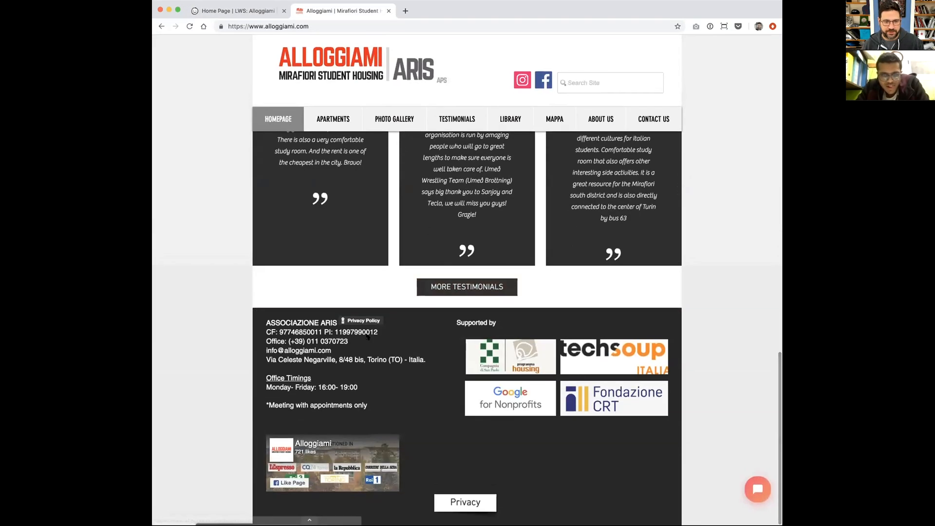
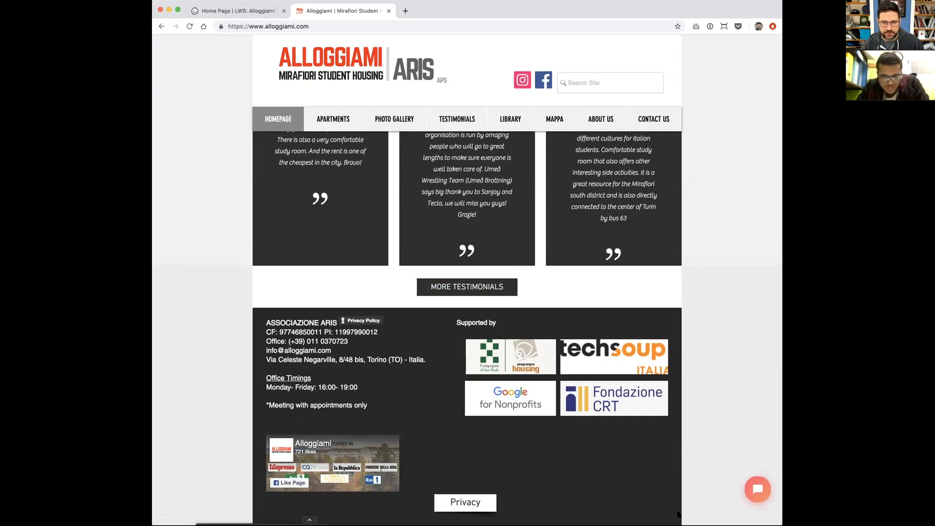
Step: Return to the Balsamiq wireframe and import the footer screenshot onto the home page
click(253, 10)
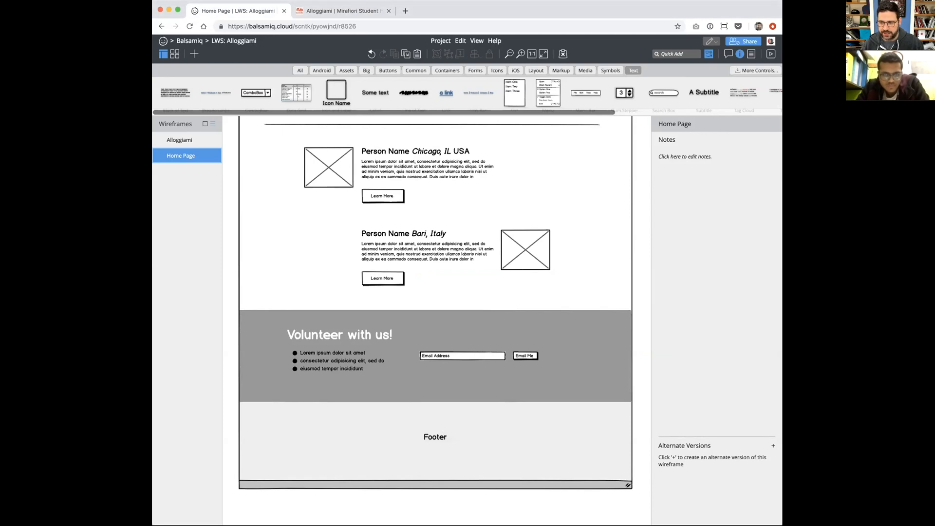
key(super+Tab)
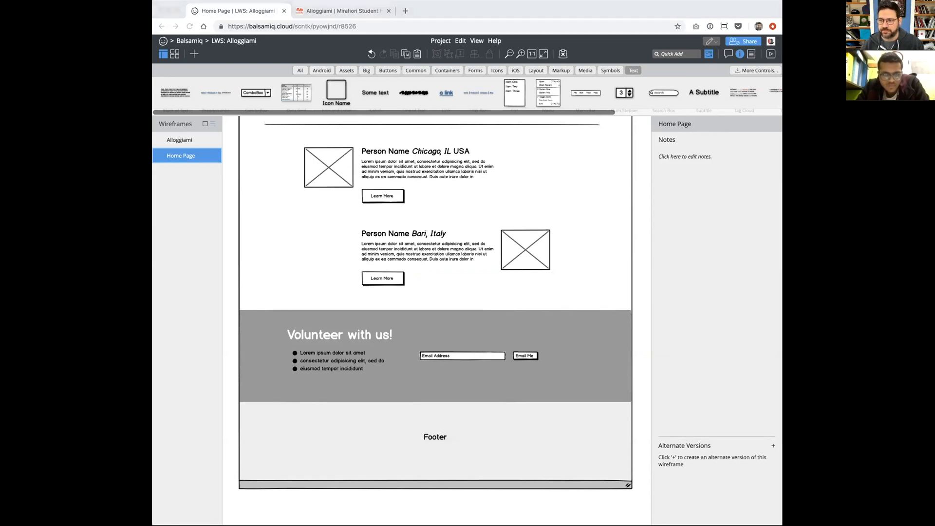
drag(560, 313, 448, 344)
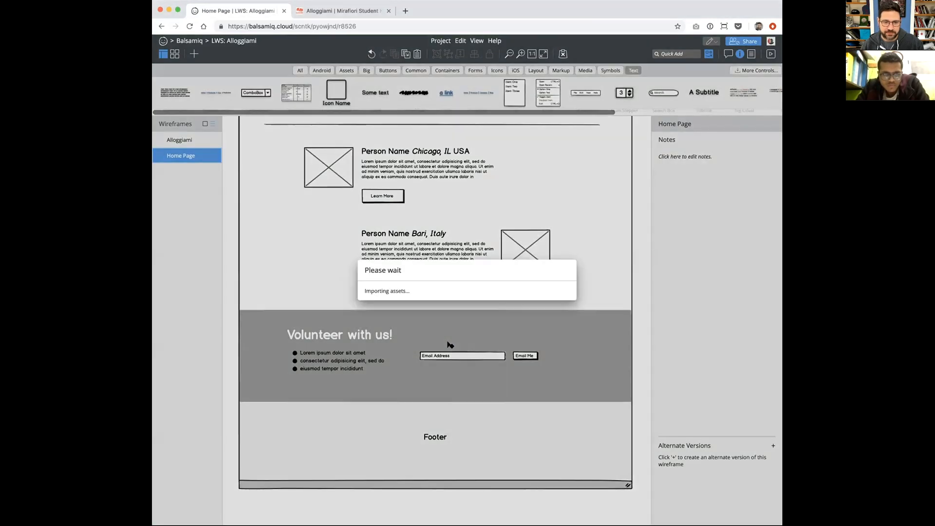
drag(408, 254, 397, 260)
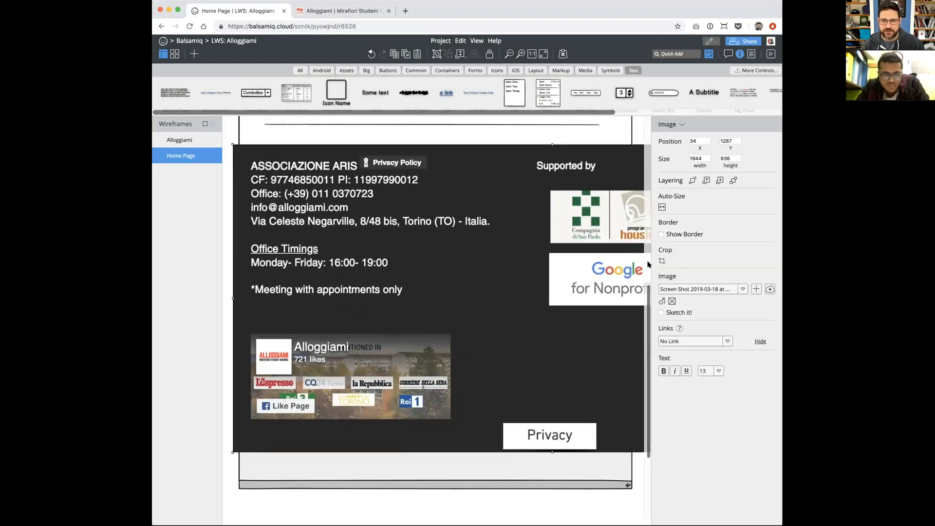
Step: Apply "Sketch it!" to the footer image, scale it to 712 × 341, and place it at X 273, Y 2071
click(661, 312)
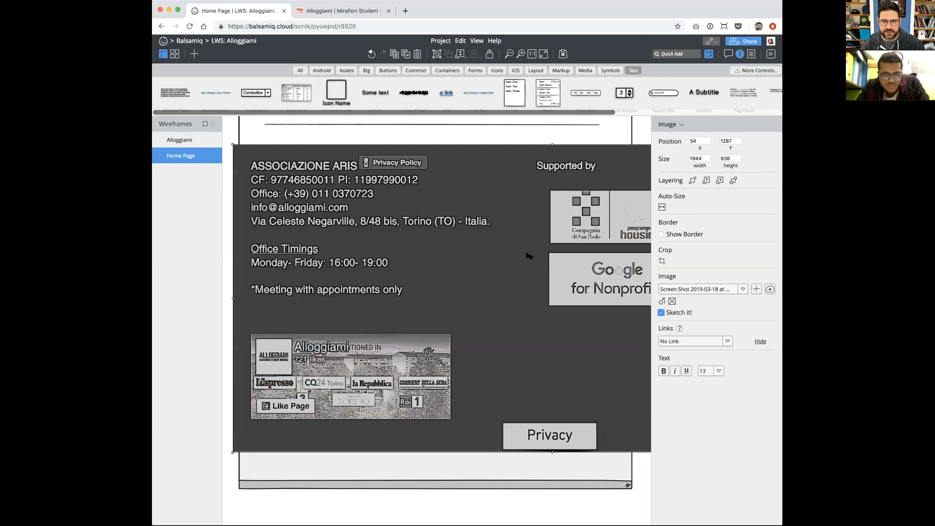
mouse_move(230, 142)
mouse_down()
mouse_move(646, 350)
mouse_move(444, 368)
mouse_move(319, 363)
mouse_up()
mouse_move(401, 418)
mouse_down()
mouse_move(399, 462)
mouse_move(398, 428)
mouse_up()
Step: Set the footer rectangle's border and fill colors to dark grey behind the footer image
click(597, 423)
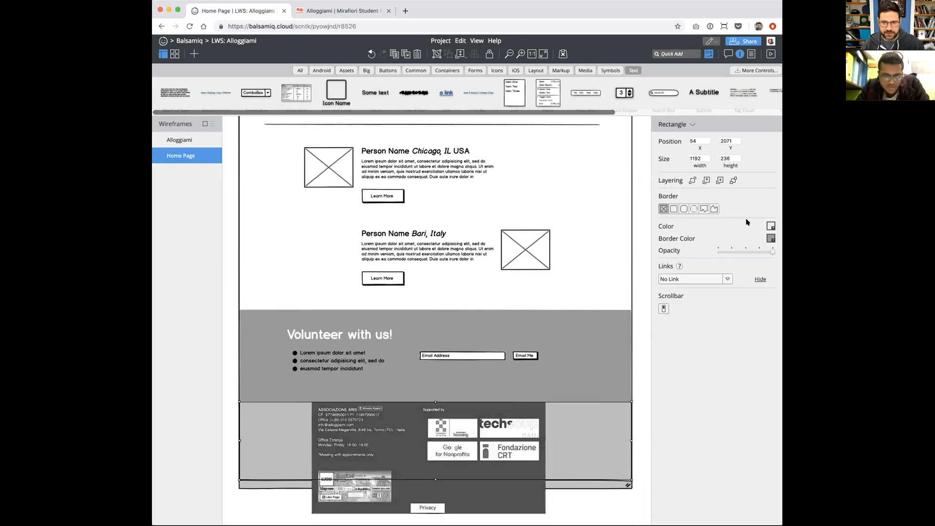
click(766, 237)
click(725, 259)
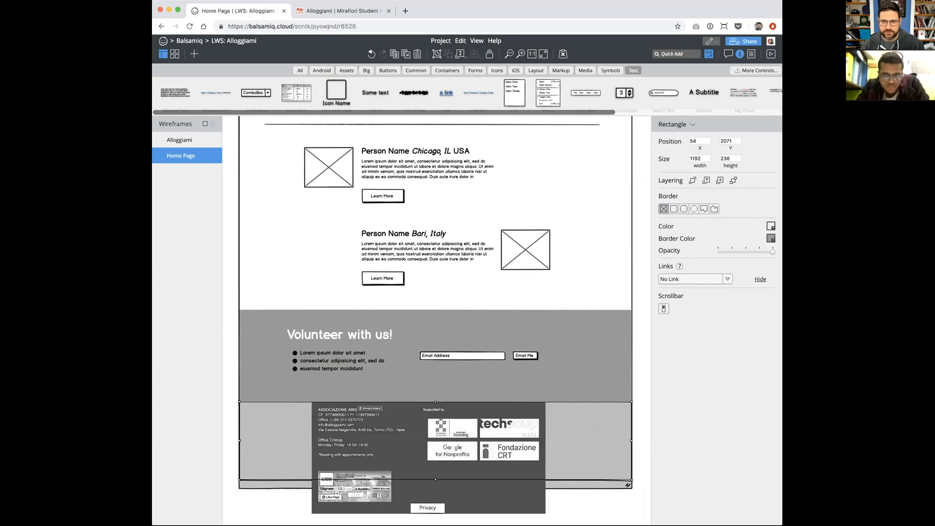
click(771, 225)
click(725, 246)
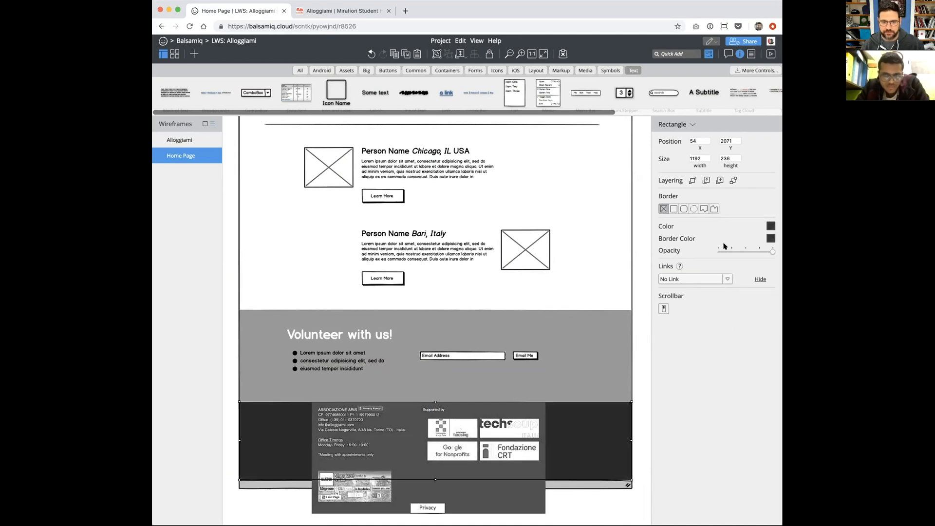
Step: Unlock the Browser Window frame and extend its lower edge past the footer image
click(280, 488)
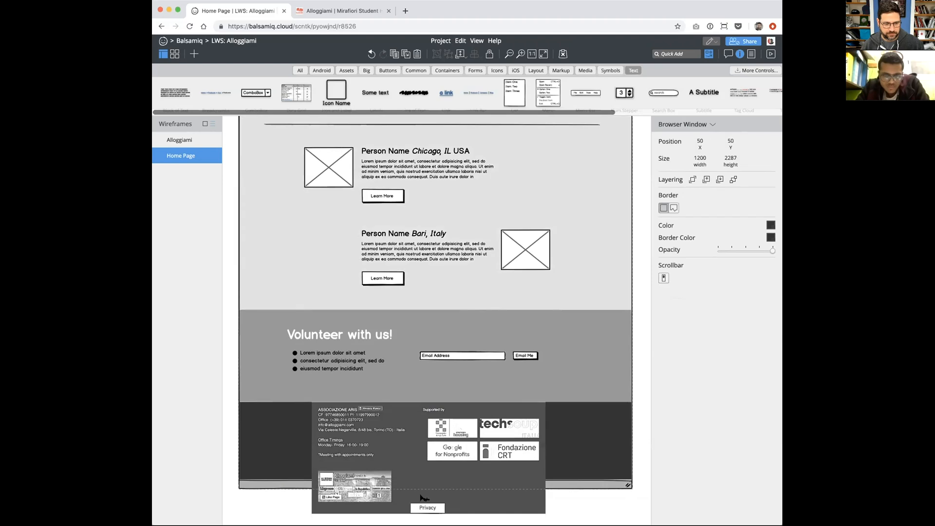
right_click(553, 486)
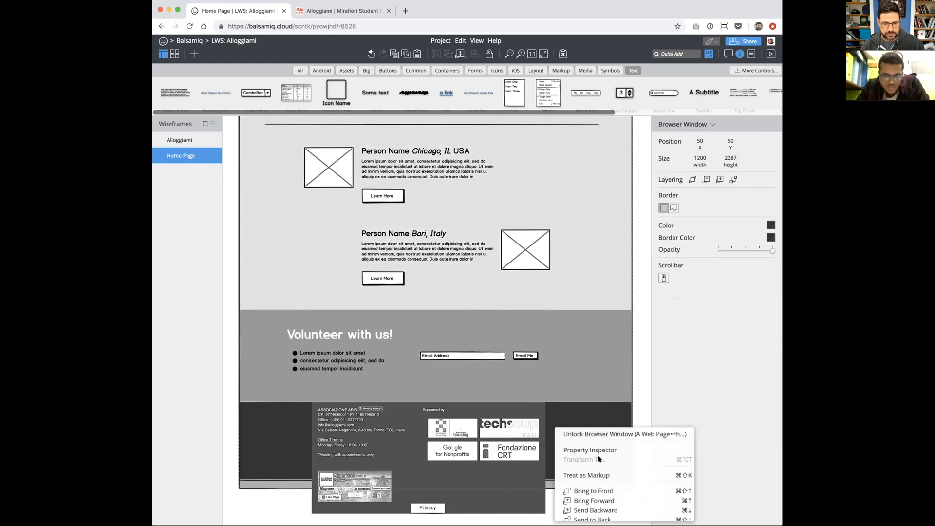
click(441, 493)
mouse_move(433, 488)
mouse_down()
mouse_move(435, 517)
mouse_move(436, 506)
mouse_up()
Step: Extend the dark footer rectangle to a height of 342 so it spans the full footer image
click(468, 473)
drag(431, 463, 427, 500)
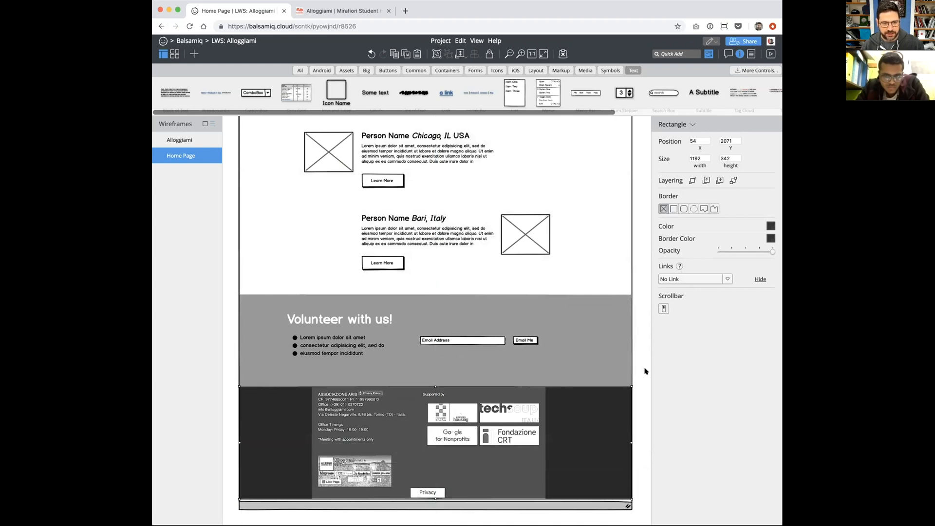
click(645, 371)
Step: Lengthen the Browser Window frame to a height of about 2978 to make room for more sections
click(564, 341)
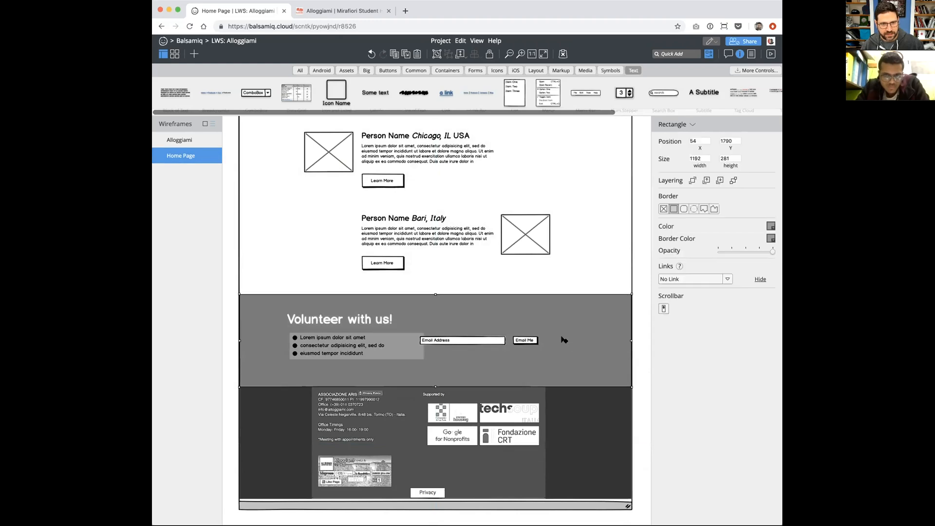
scroll(564, 340, up, 3)
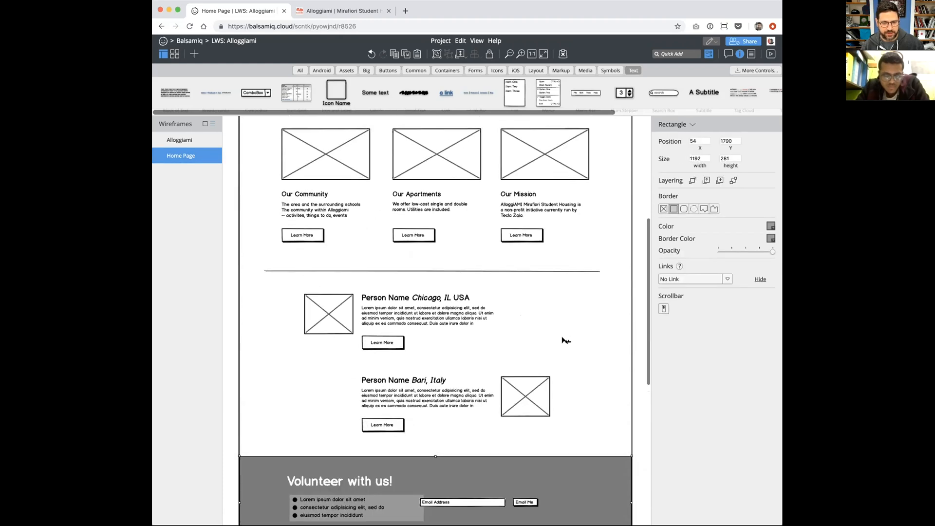
scroll(564, 341, down, 6)
click(444, 361)
drag(433, 359, 441, 523)
Step: Try to move the "Footer" label into the empty area below the footer, and undo the move
click(492, 287)
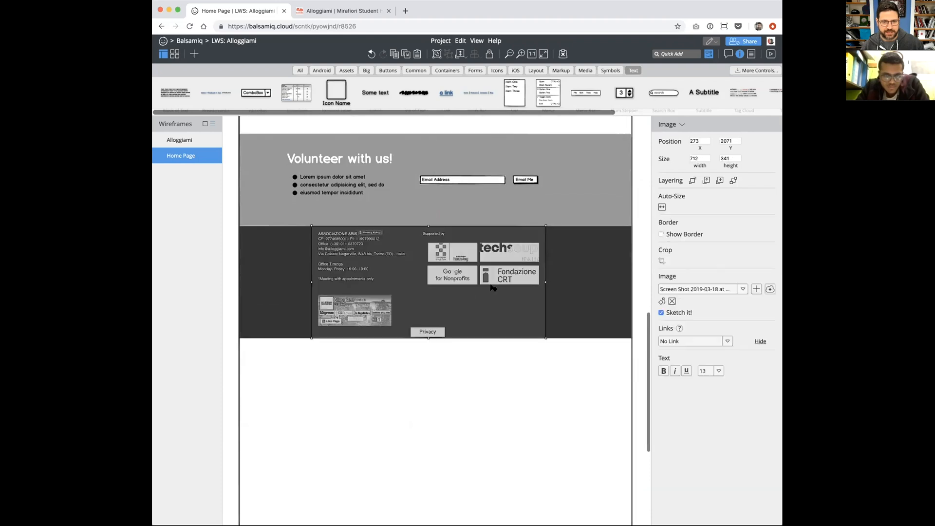
shift+click(431, 260)
double_click(395, 263)
drag(397, 265, 408, 409)
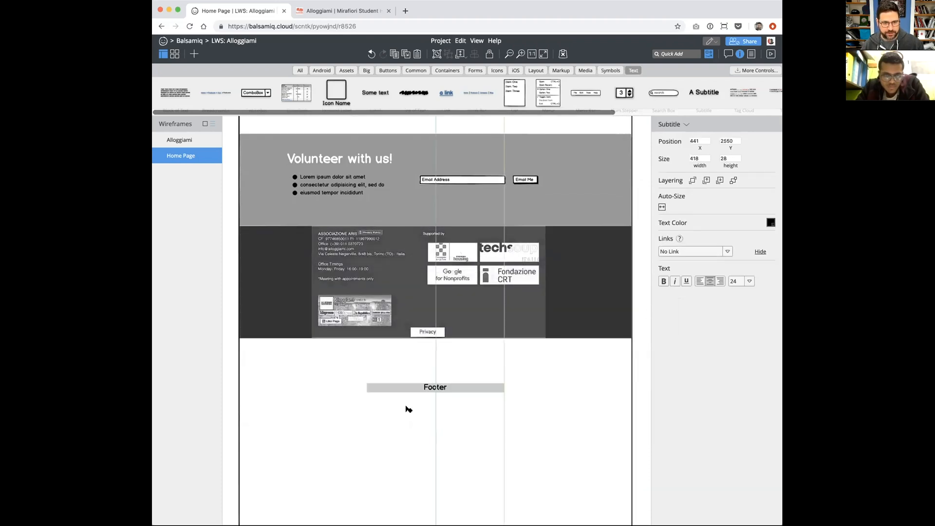
key(super+z)
Step: Delete the "Footer" label overlapping the footer image
click(444, 286)
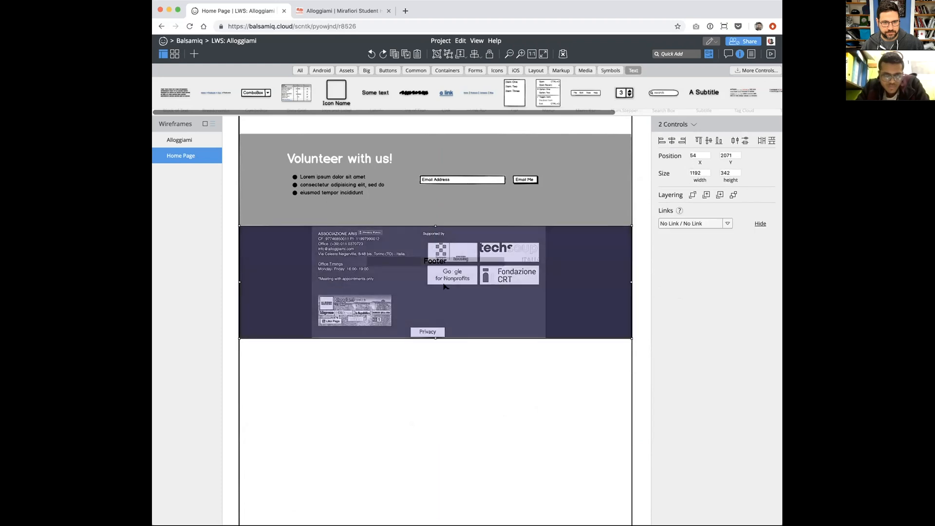
click(471, 386)
click(444, 260)
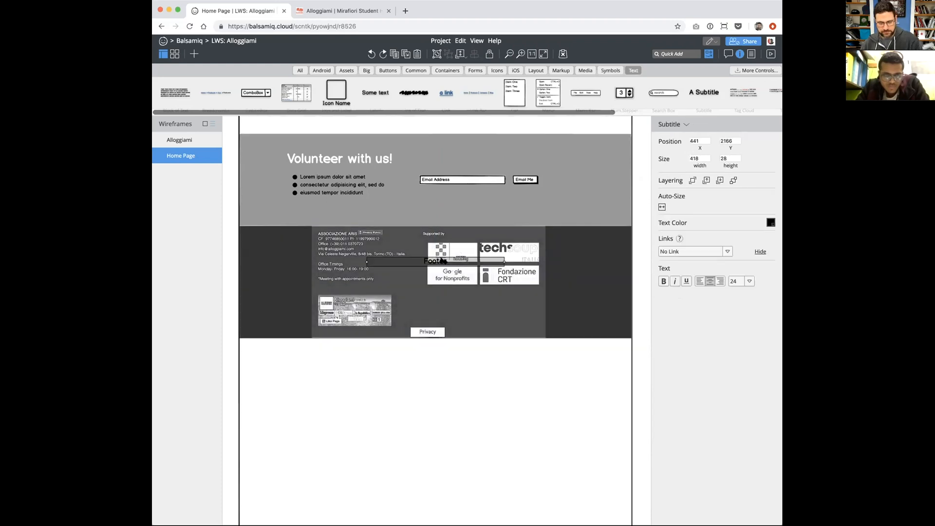
click(444, 260)
Step: Move the footer rectangle and image as one group down to Y 2434
drag(499, 263, 493, 431)
drag(434, 443, 432, 394)
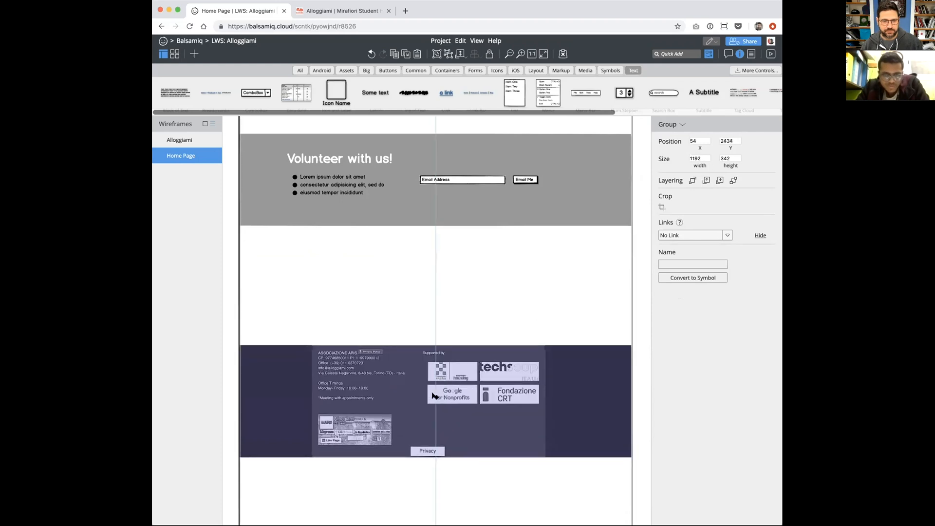
Step: Group the whole "Volunteer with us!" band and move it down to about Y 2136, just above the footer
drag(231, 129, 636, 229)
key(super+g)
drag(487, 195, 493, 314)
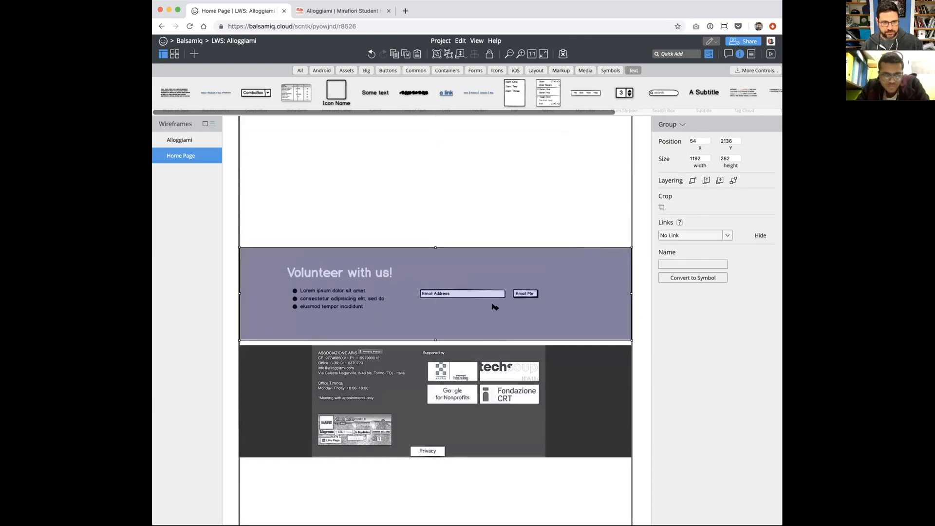
Step: Place a duplicate of the "Volunteer with us!" group above the original, at Y 1823
scroll(494, 312, up, 2)
drag(495, 353, 491, 253)
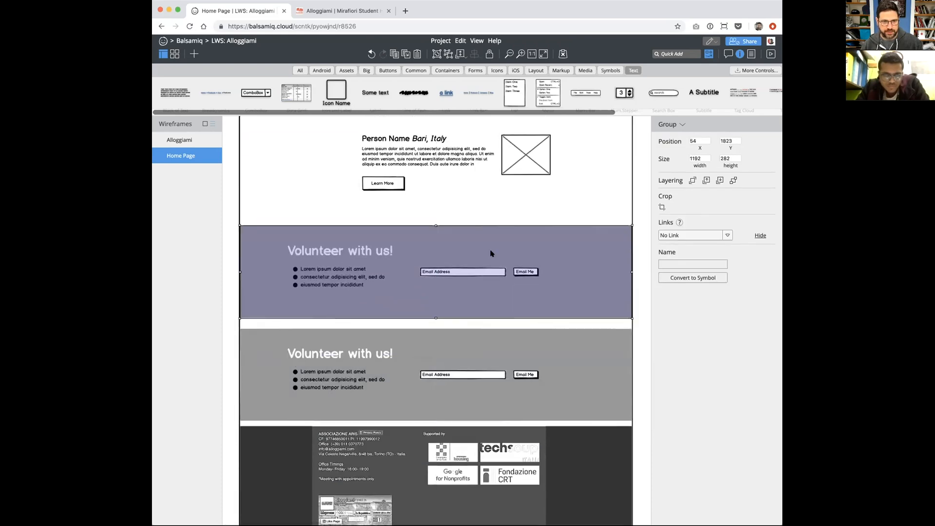
Step: Group the Chicago and Bari testimonials, including their images, texts and "Learn More" buttons
scroll(491, 253, up, 2)
click(579, 271)
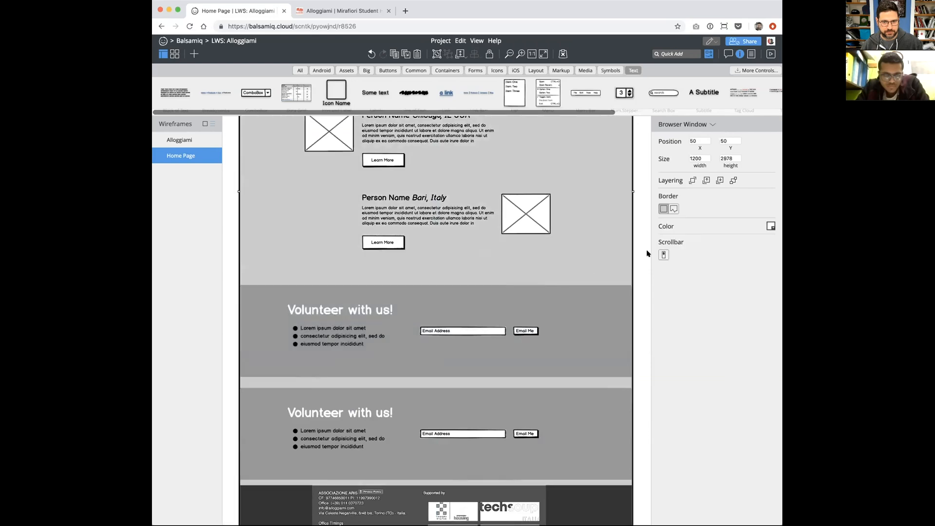
drag(639, 272, 287, 140)
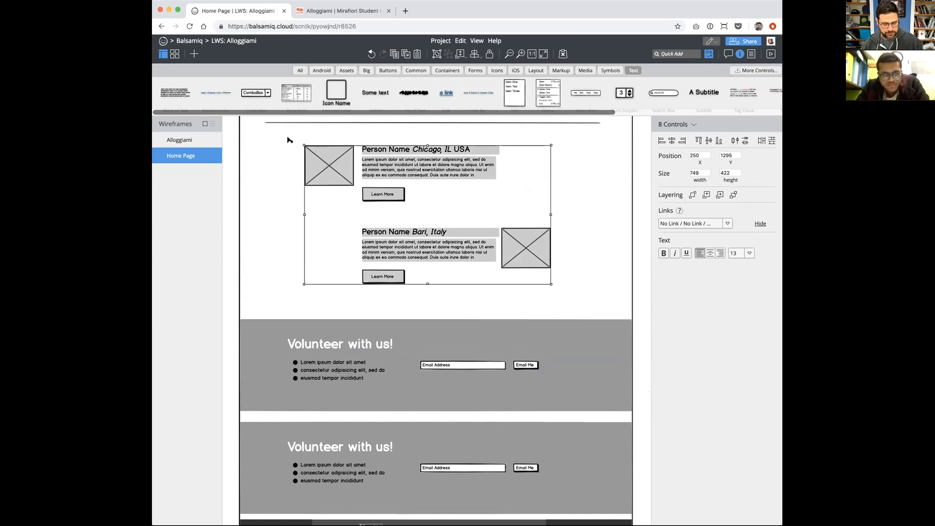
key(ctrl+g)
Step: Place the testimonial group beneath the upper "Volunteer with us!" band, and move both up together under the divider line
drag(323, 172, 333, 462)
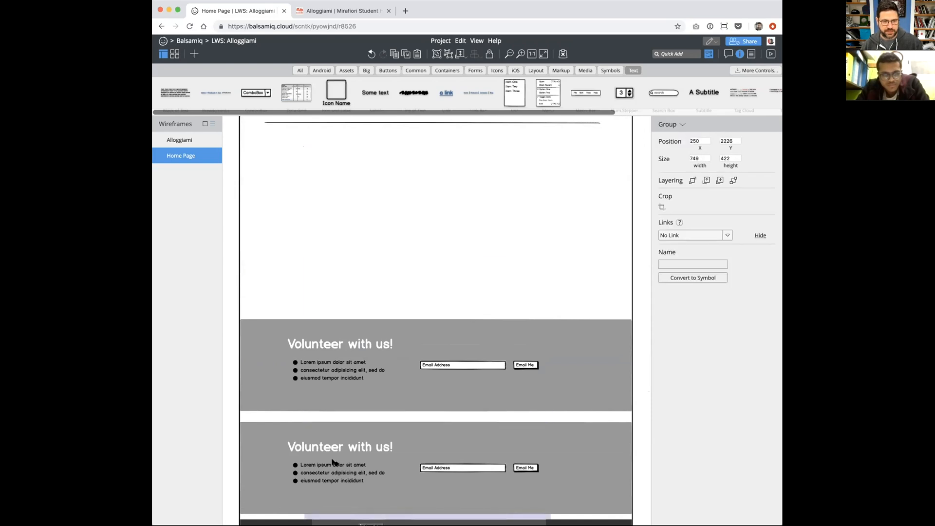
drag(371, 349, 369, 223)
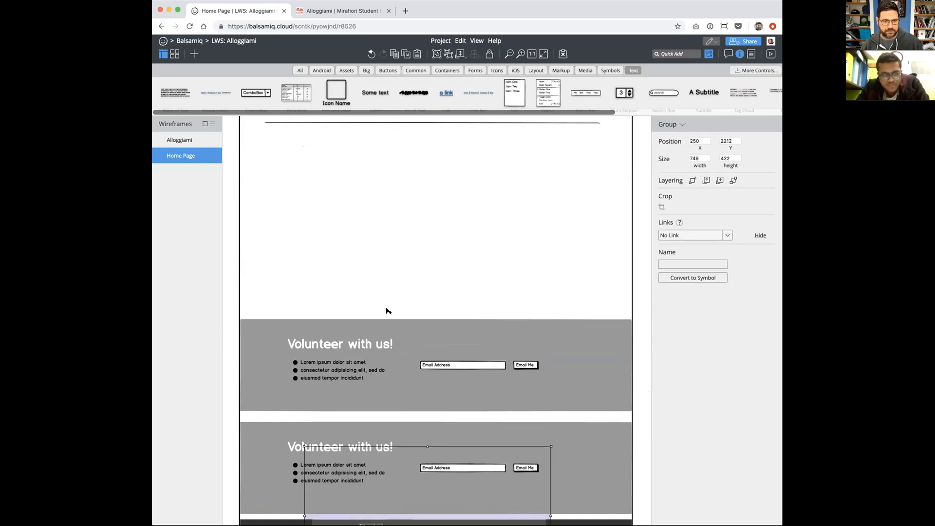
shift+click(387, 314)
drag(393, 332, 392, 141)
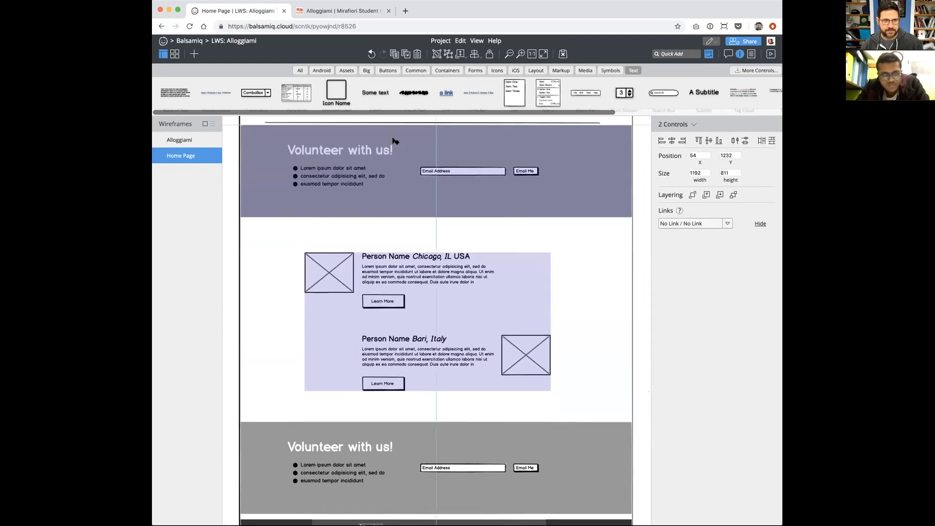
Step: Move the testimonial group and the lower "Volunteer with us!" band upward to tighten the gaps between sections
click(602, 266)
drag(435, 285, 435, 272)
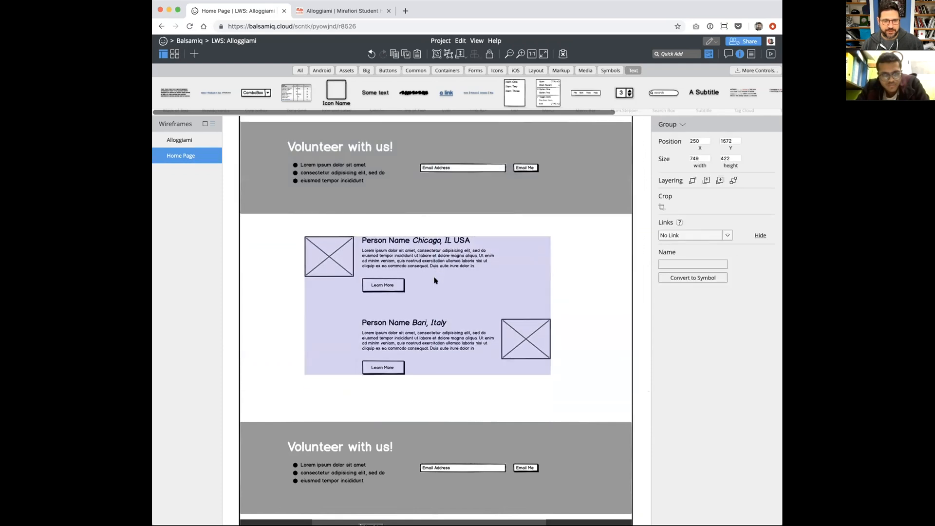
scroll(436, 288, down, 5)
drag(443, 296, 443, 284)
Step: Move the footer group up to Y 2385, directly against the lower "Volunteer with us!" band
click(442, 364)
drag(443, 365, 443, 348)
scroll(453, 420, down, 3)
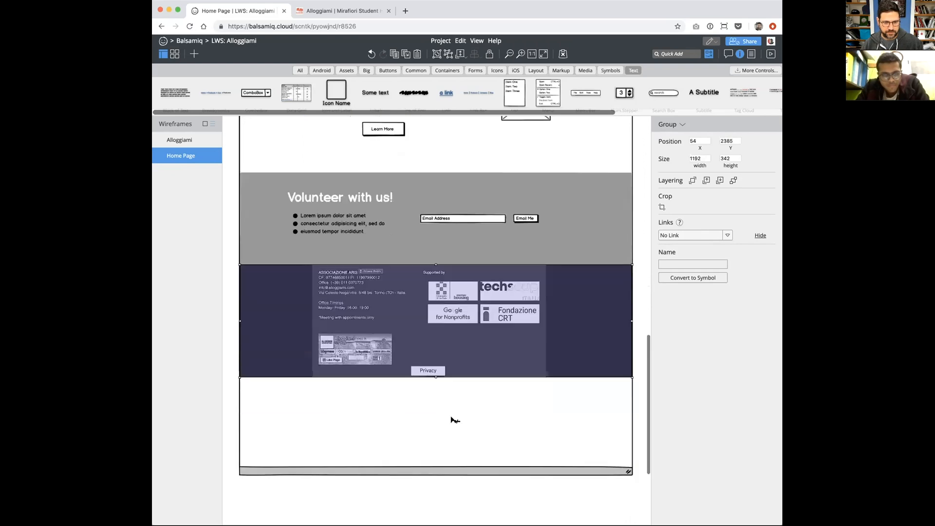
Step: Shorten the Browser Window frame so it ends just below the footer
click(435, 474)
drag(434, 473, 439, 380)
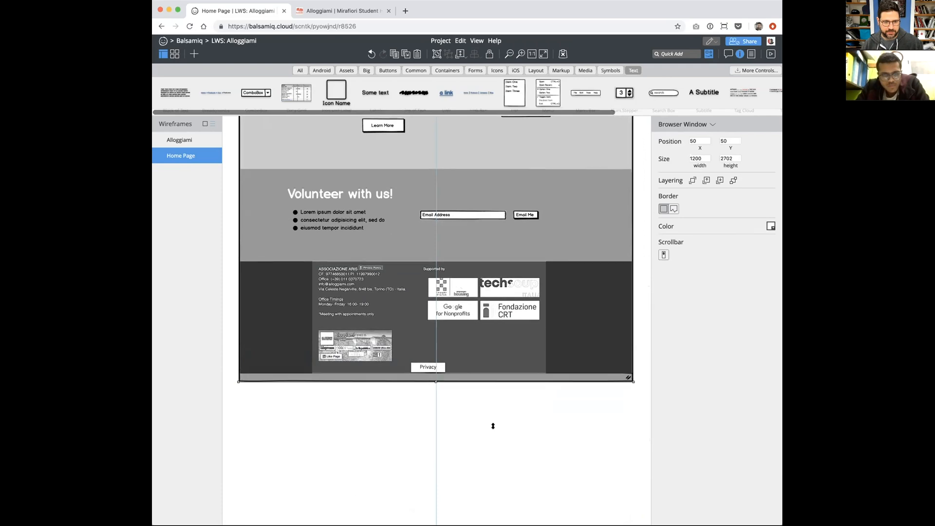
click(492, 427)
Step: Change the heading of the upper "Volunteer with us!" band to "Sign Up Now"
scroll(493, 427, up, 15)
scroll(494, 428, up, 3)
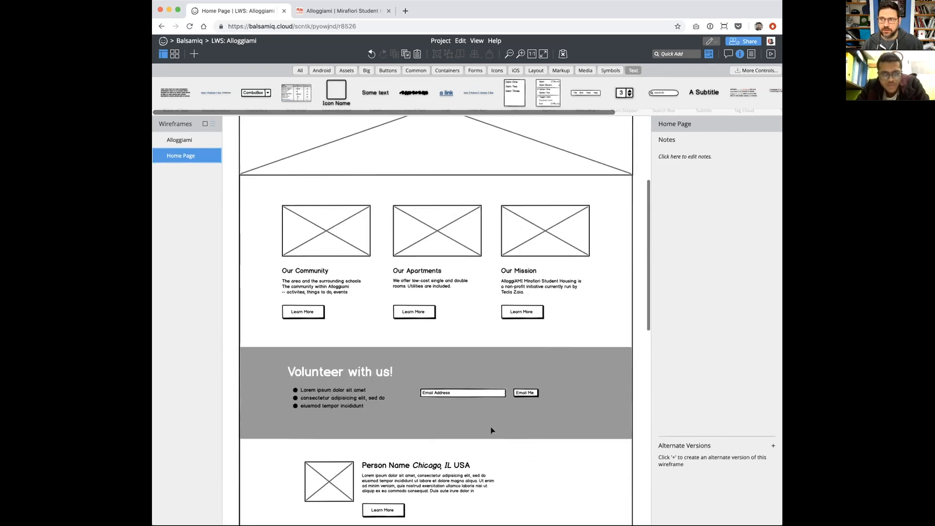
double_click(342, 373)
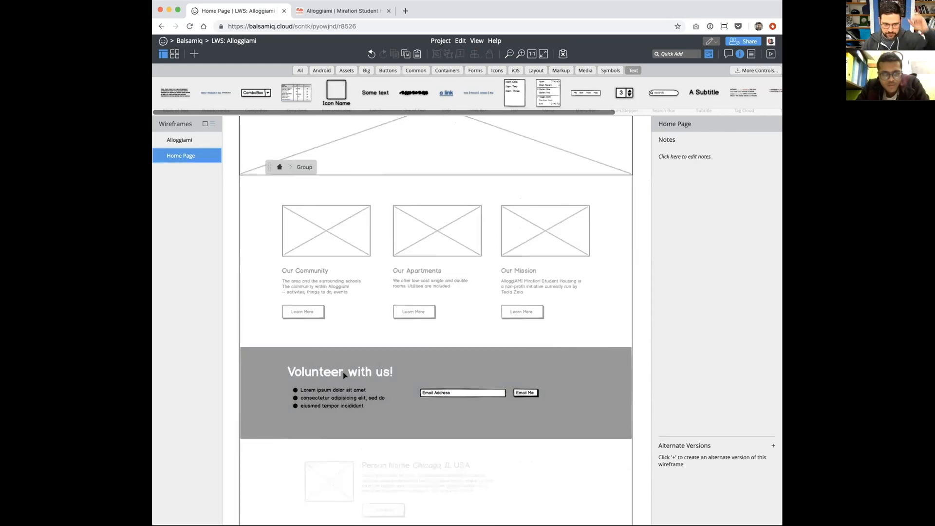
click(343, 374)
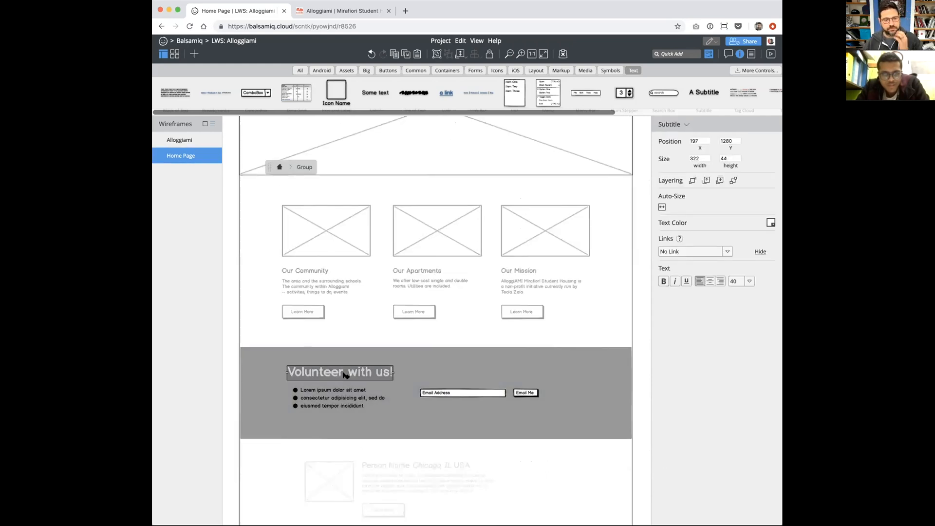
double_click(344, 374)
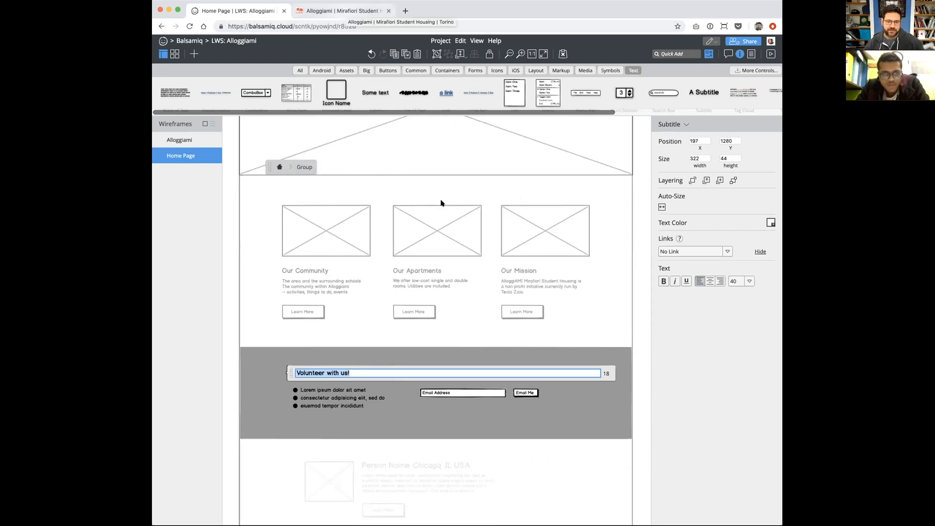
scroll(441, 292, down, 5)
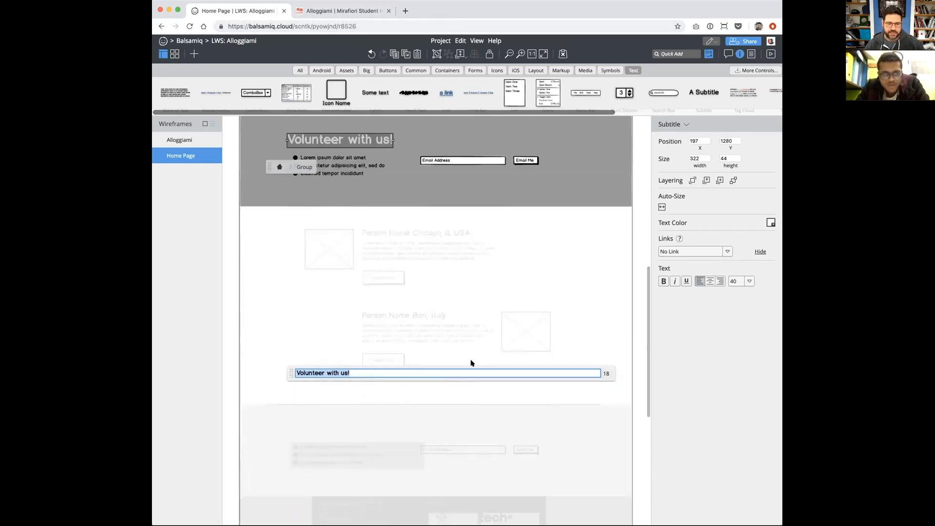
scroll(534, 438, down, 3)
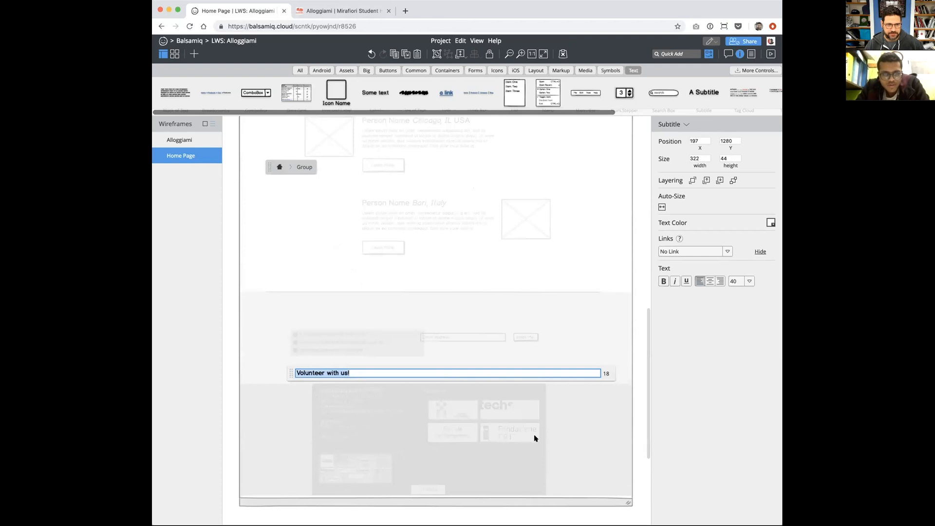
scroll(534, 438, up, 5)
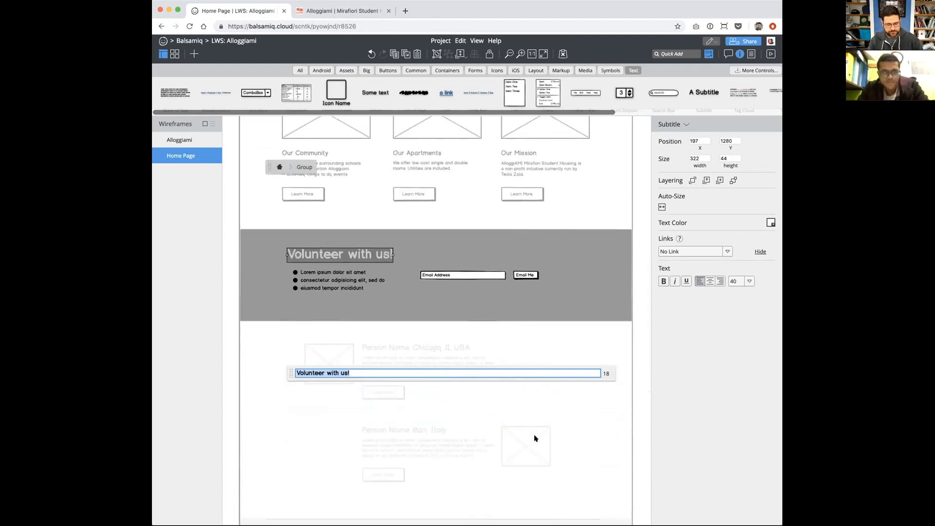
text(Sign Up Now)
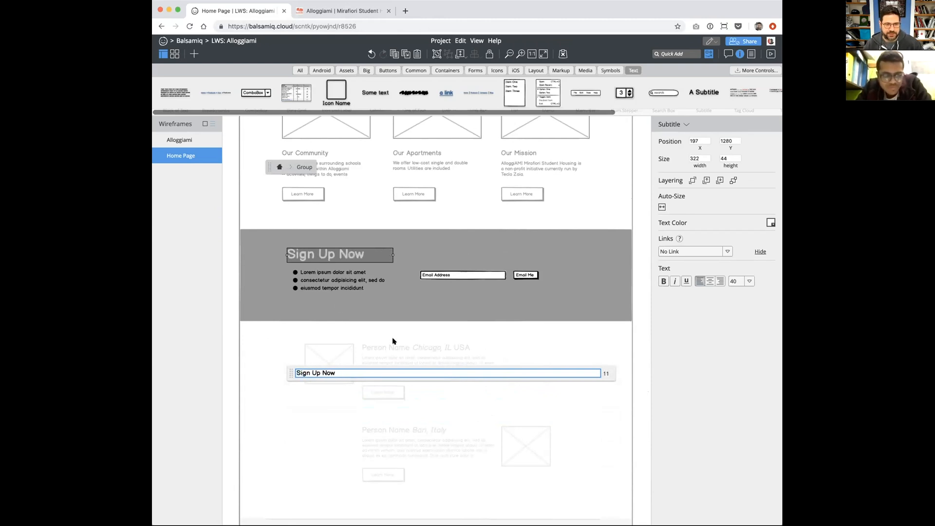
Step: Move the "Sign Up Now" heading to X 206, in line with the bullet list, and leave the group
click(227, 234)
drag(316, 252, 326, 253)
scroll(237, 287, down, 2)
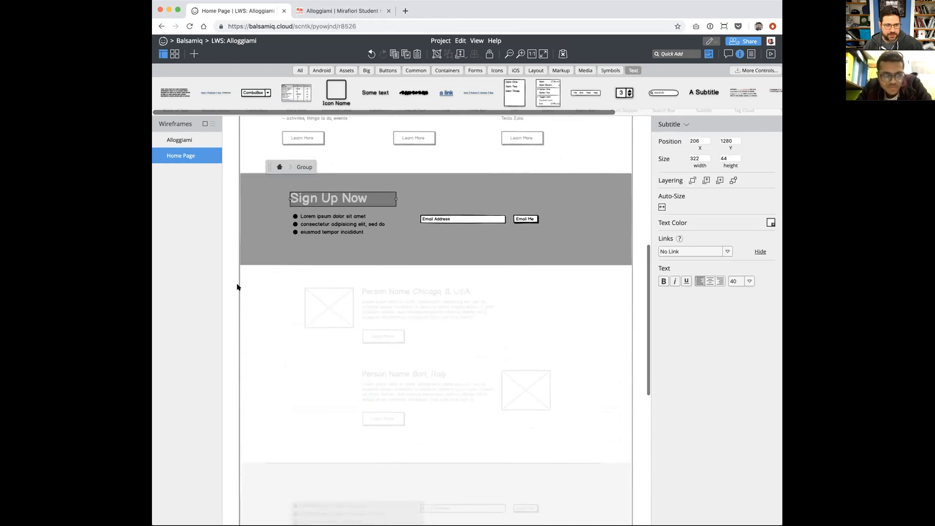
click(240, 290)
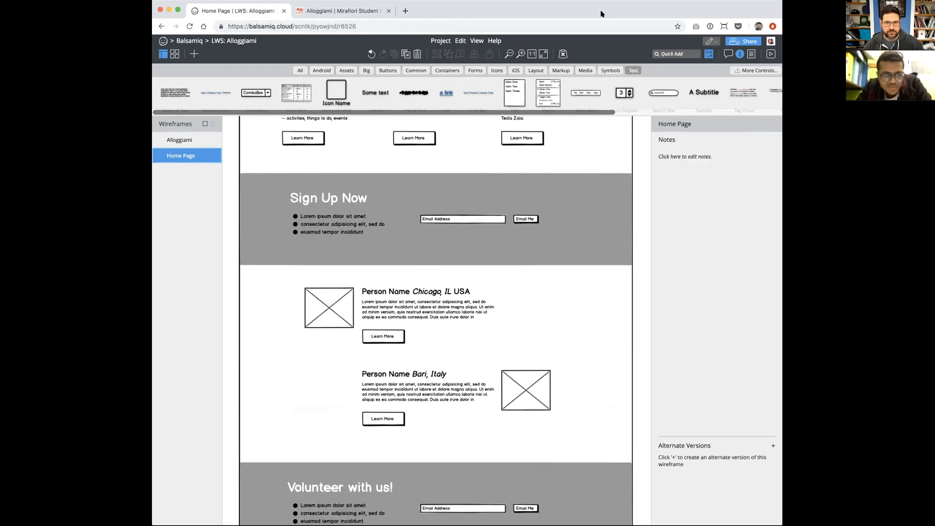
Step: Give the background rectangle of the "Sign Up Now" band a lighter gray fill and border
click(590, 232)
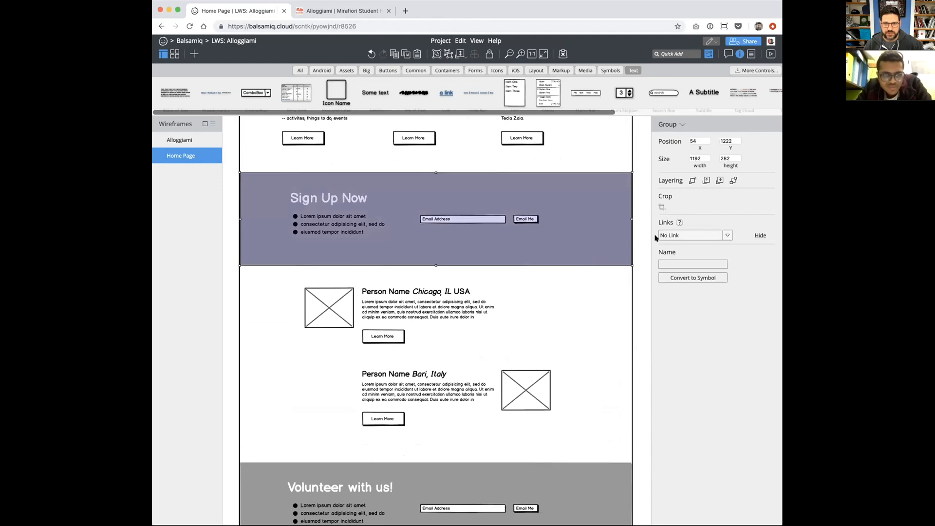
double_click(612, 190)
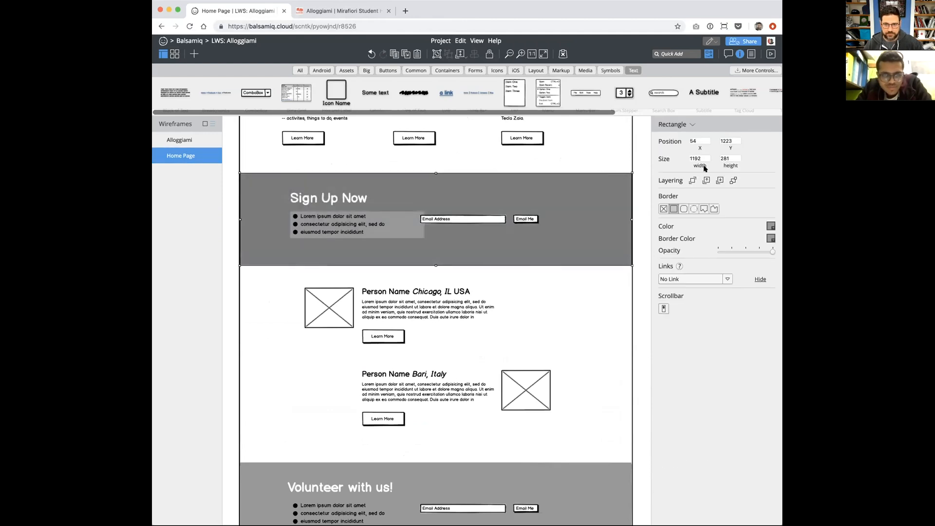
click(768, 225)
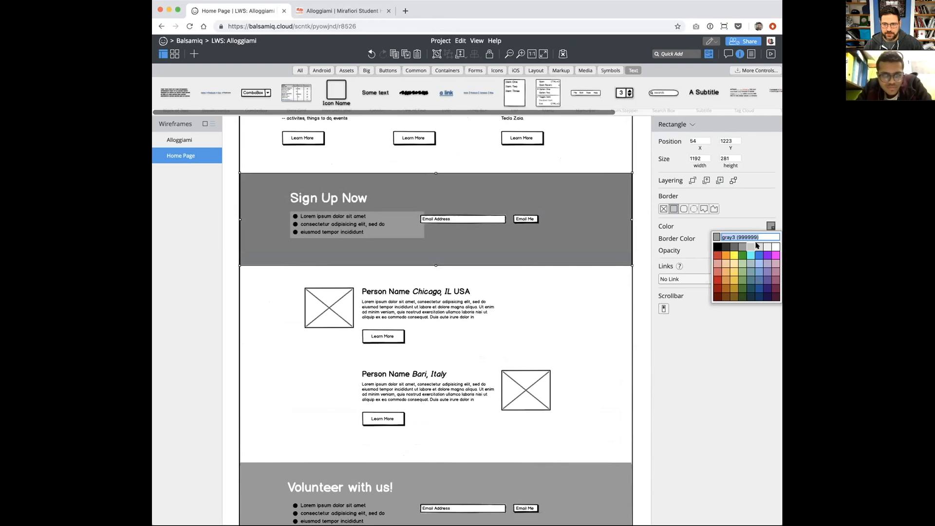
click(750, 247)
click(770, 238)
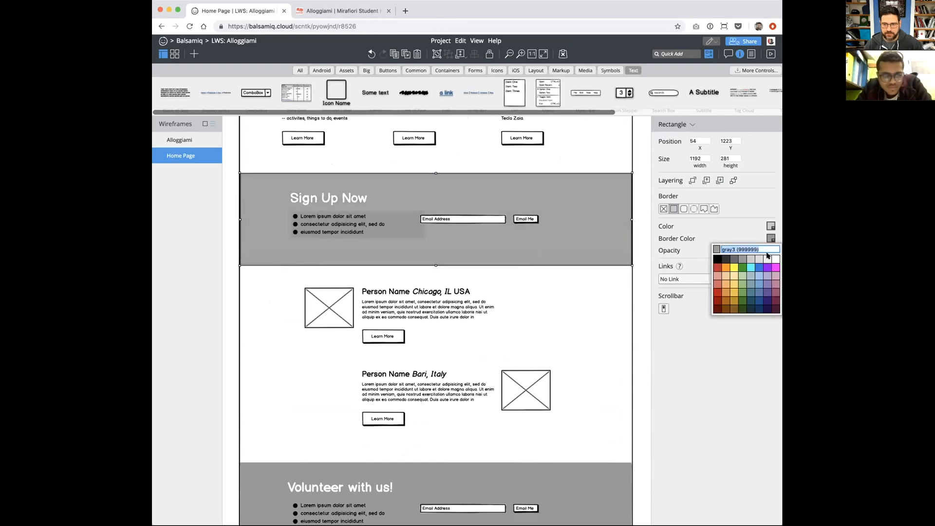
click(760, 259)
click(768, 225)
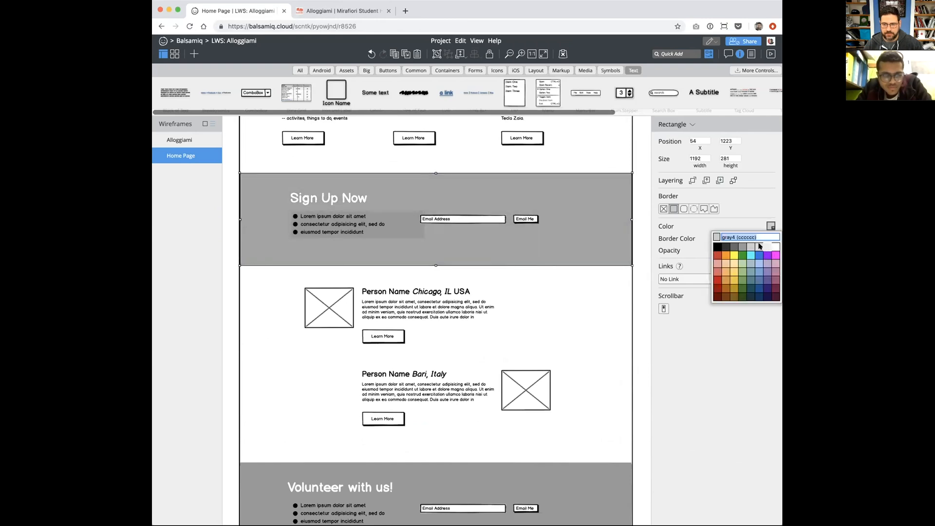
click(758, 246)
Step: Set the text color of the "Sign Up Now" heading to dark gray
click(350, 197)
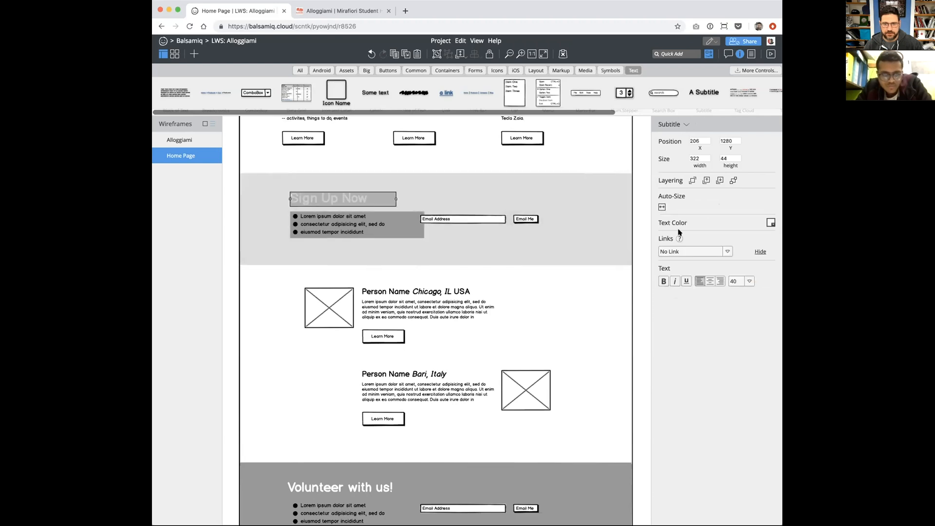
click(770, 222)
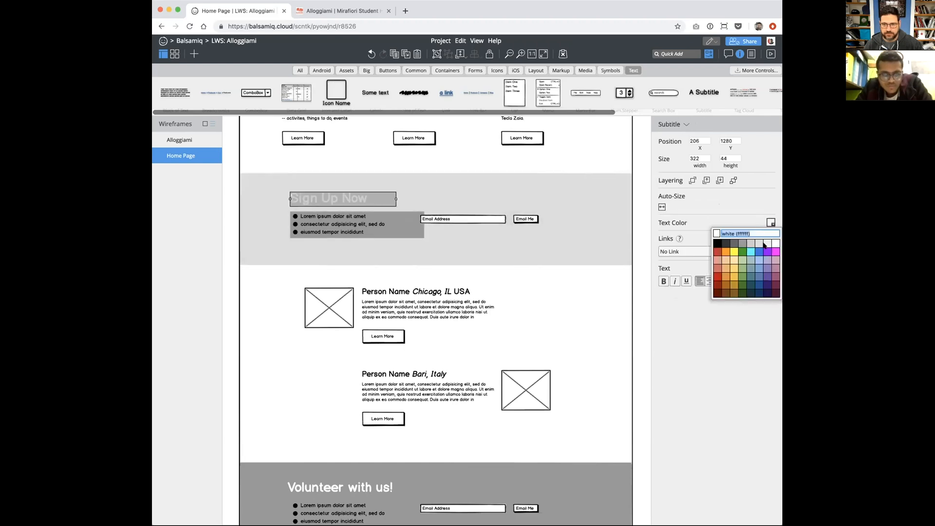
click(725, 242)
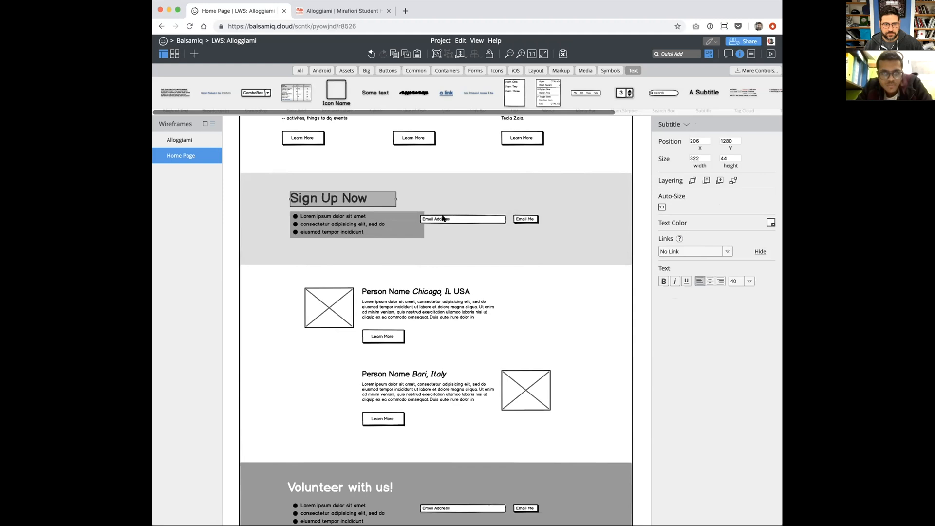
click(344, 225)
double_click(346, 223)
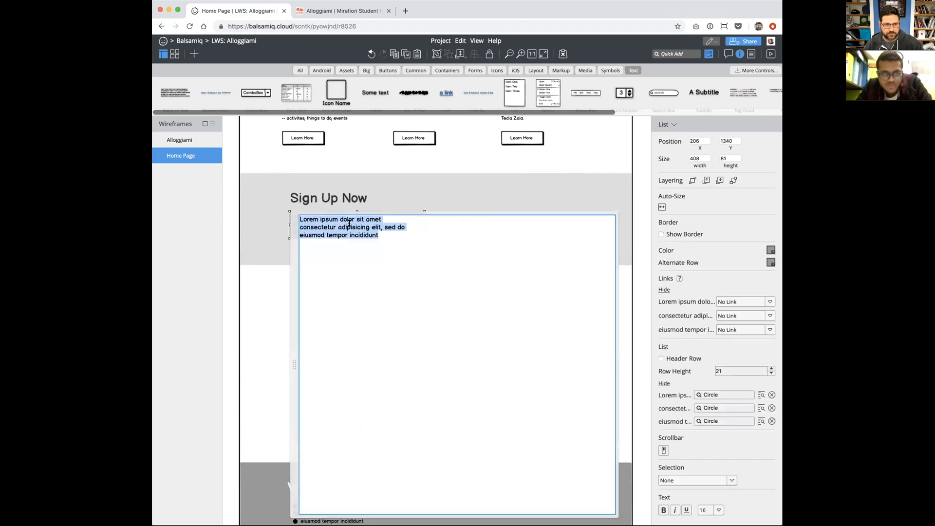
key(Escape)
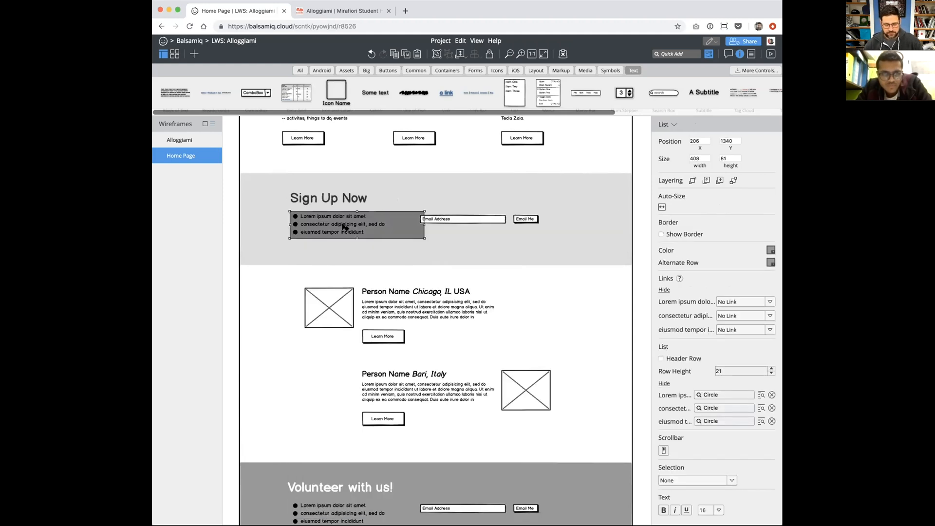
key(Delete)
key(super+z)
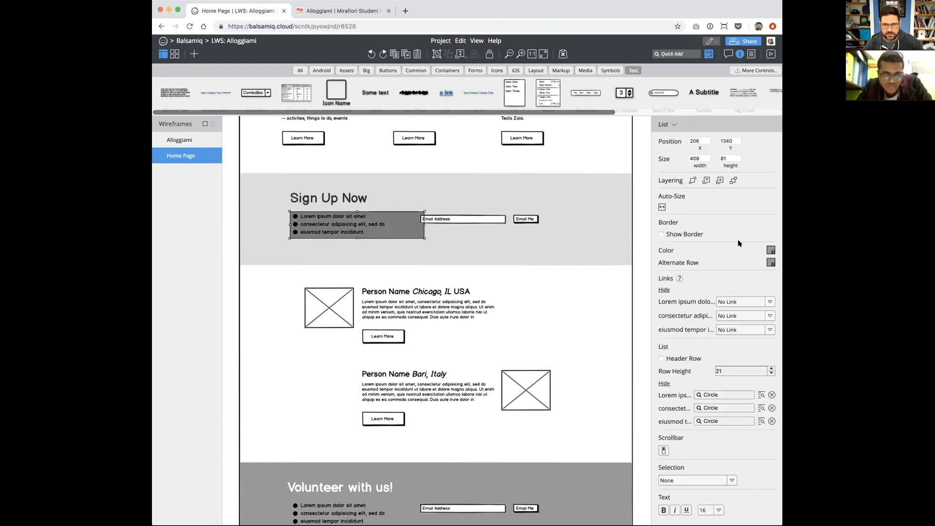
Step: Set the bullet list's row color and alternate row color to the same light gray as the "Sign Up Now" band
click(770, 250)
click(759, 270)
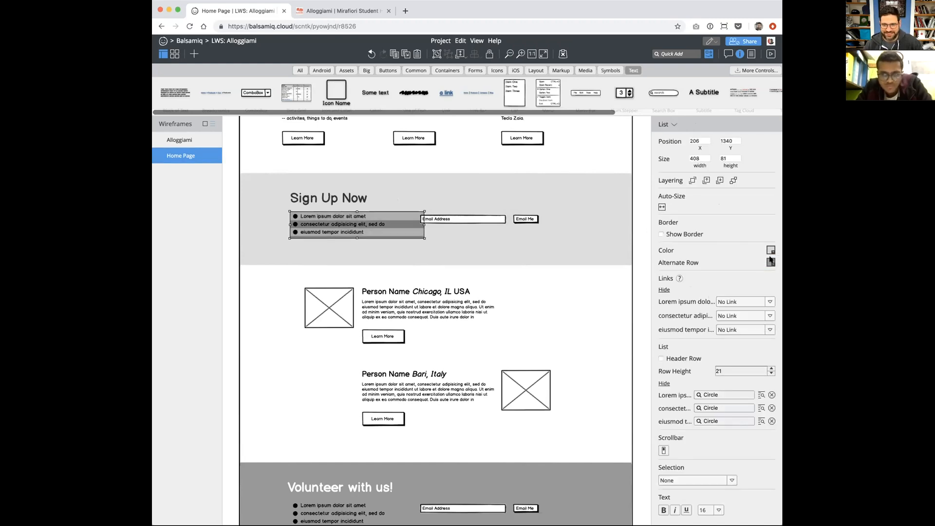
click(769, 263)
click(765, 282)
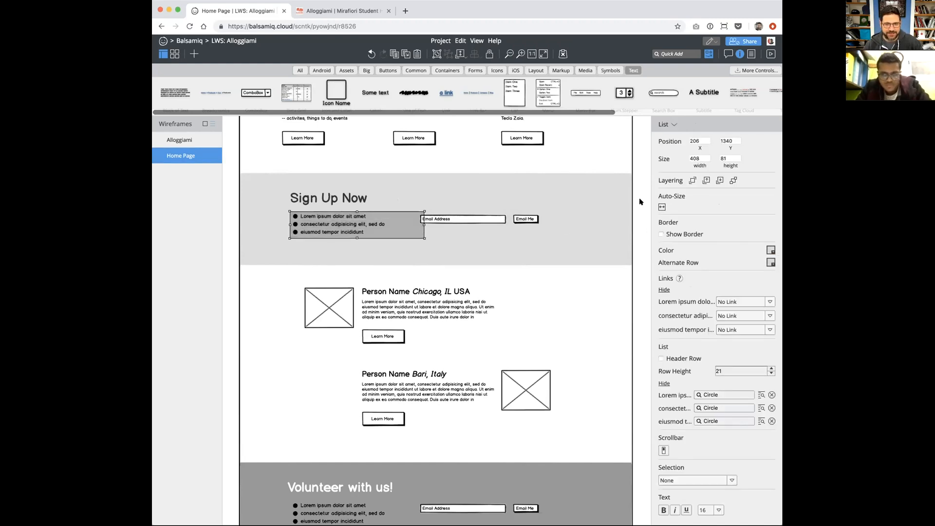
click(617, 213)
Step: Place the email address field and "Email Me" button side by side beneath the bullet list in the "Sign Up Now" band
scroll(408, 238, down, 1)
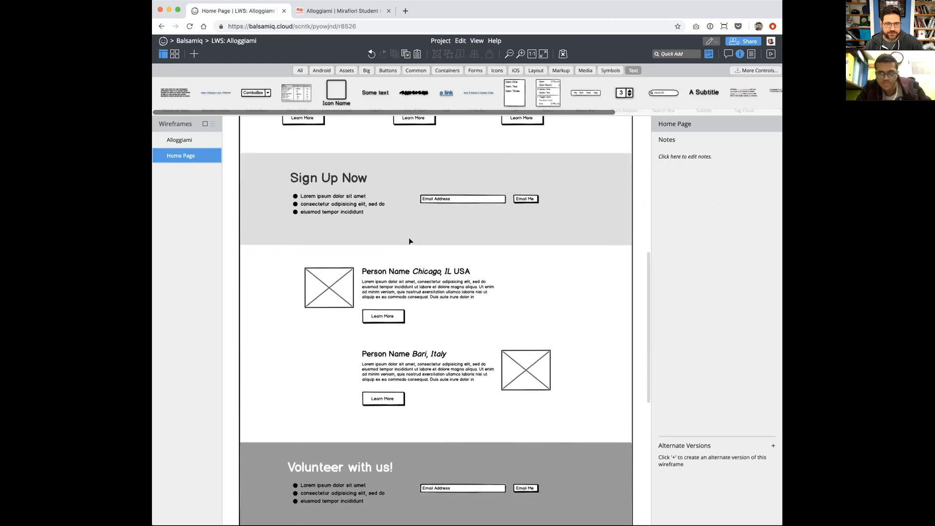
drag(451, 203, 325, 235)
drag(525, 199, 391, 231)
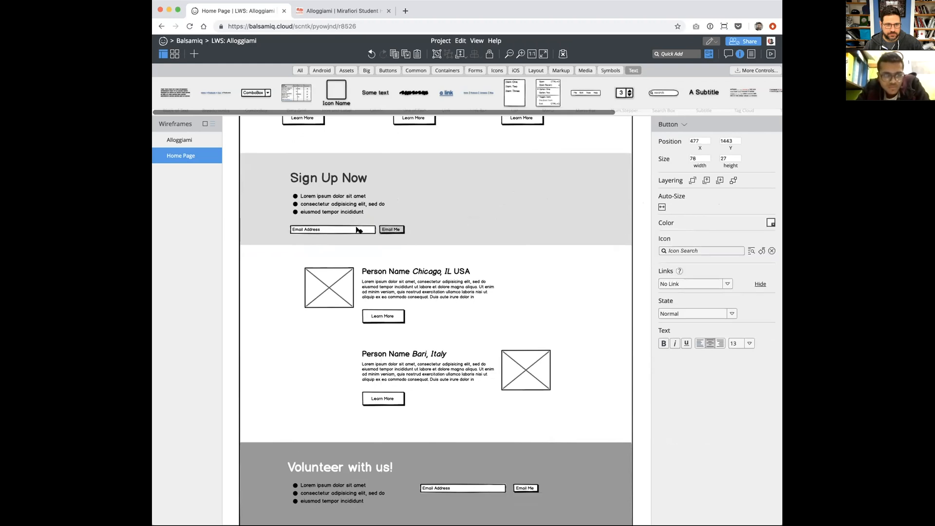
Step: Move the heading, bullet list, email field and "Email Me" button together to X 467, Y 1269 in the middle of the band
shift+click(358, 230)
shift+click(348, 204)
shift+click(344, 177)
drag(344, 178, 419, 173)
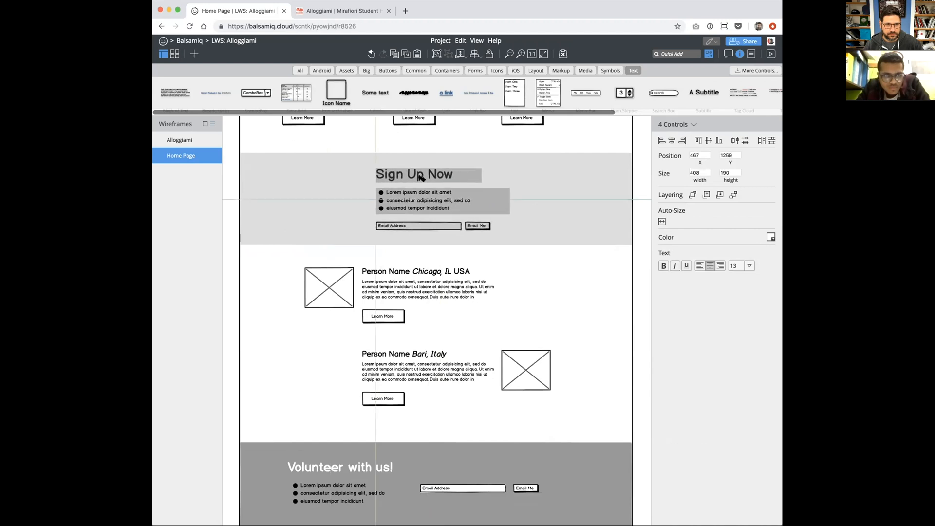
Step: Move the lower "Volunteer with us!" band and the footer down together to Y 2430, leaving space under the testimonials
scroll(464, 337, down, 5)
click(463, 336)
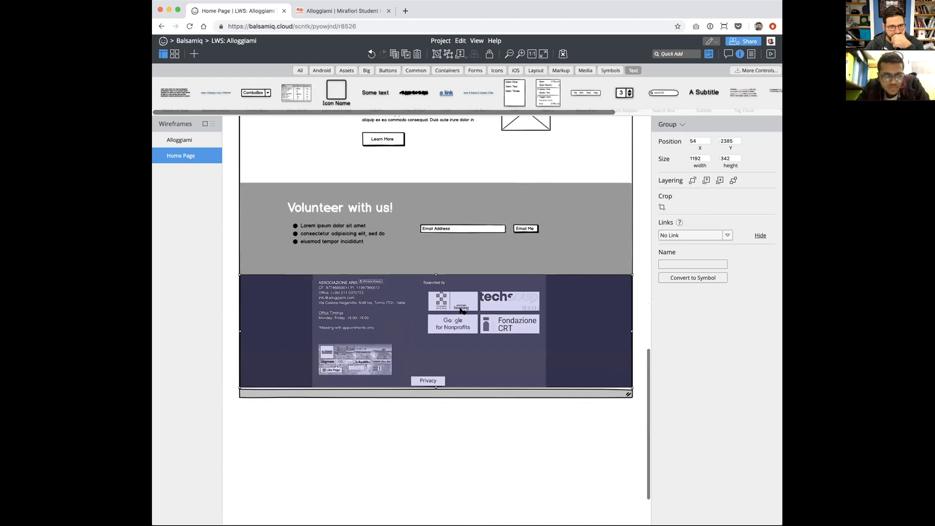
scroll(461, 311, up, 2)
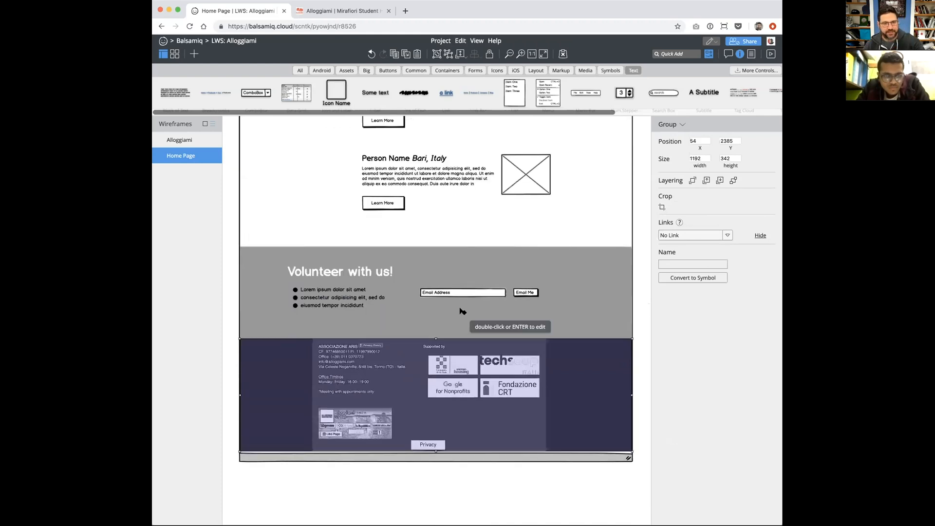
shift+click(421, 257)
drag(411, 297, 414, 372)
Step: Capture a screenshot of the press logo strip, from la Repubblica to Rai 1, on the Alloggiami website
click(341, 10)
scroll(429, 193, up, 8)
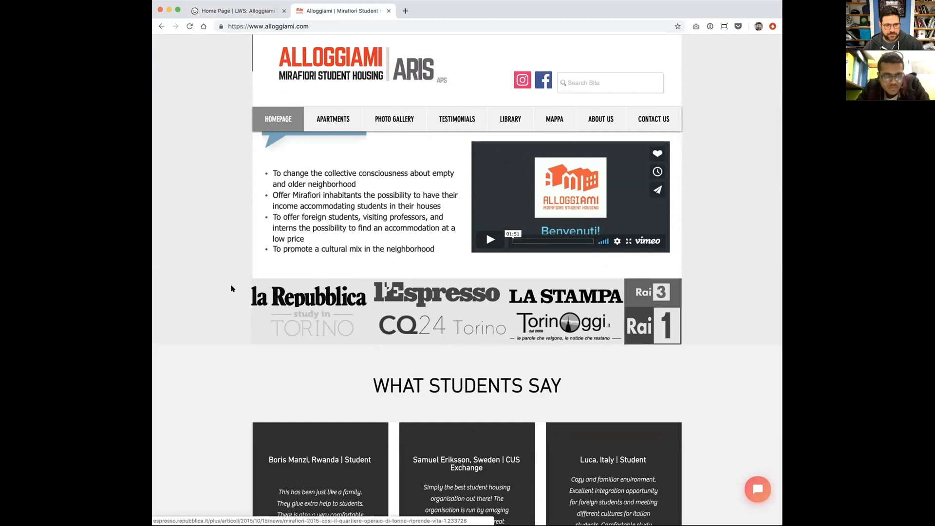
click(247, 279)
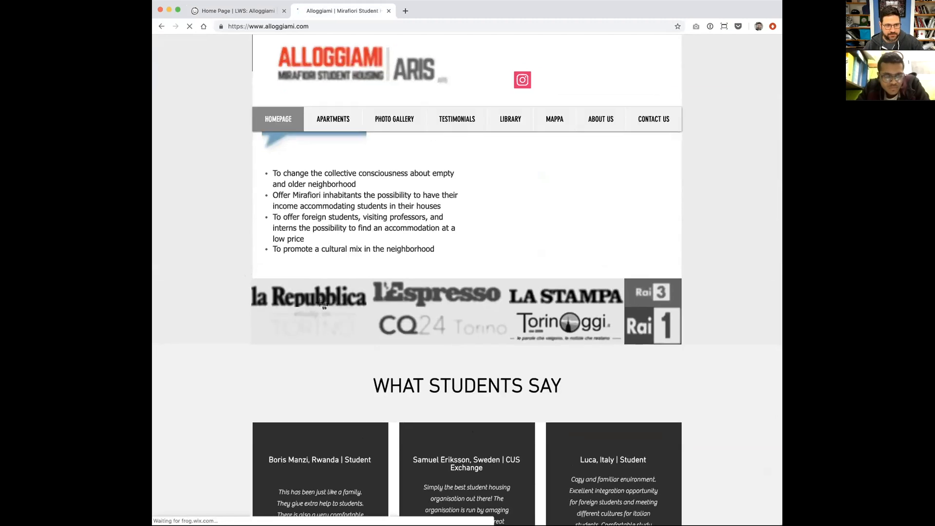
key(super+shift+4)
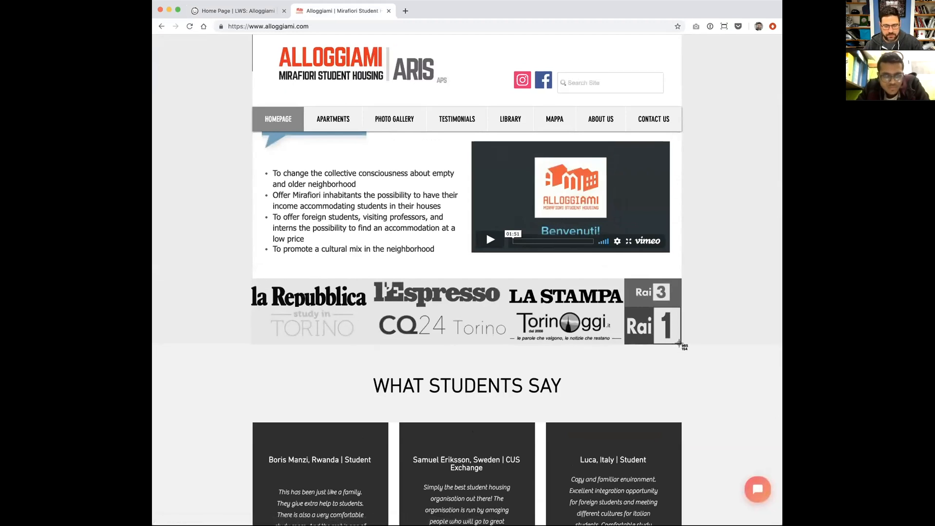
Step: Paste the press logo screenshot into the Balsamiq home page and place it at X 54, Y 2116, above the lower "Volunteer with us!" band
click(239, 11)
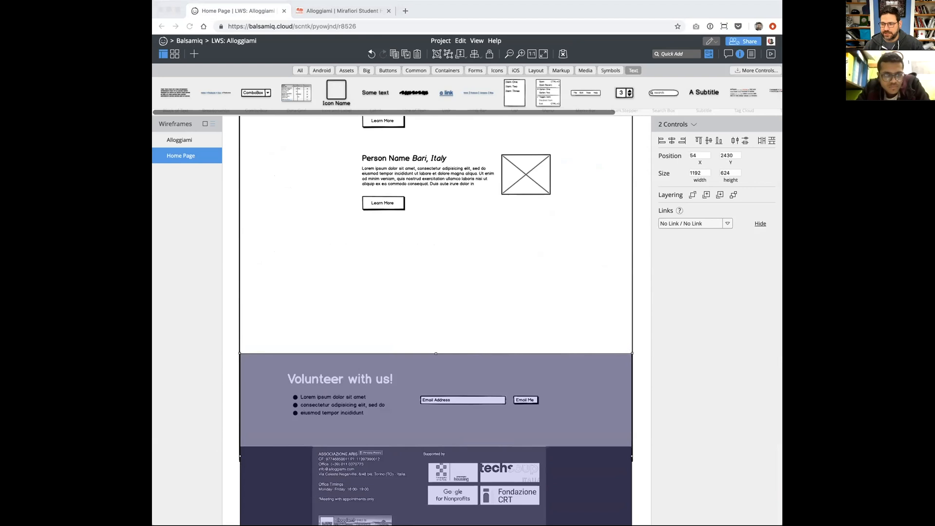
key(super+v)
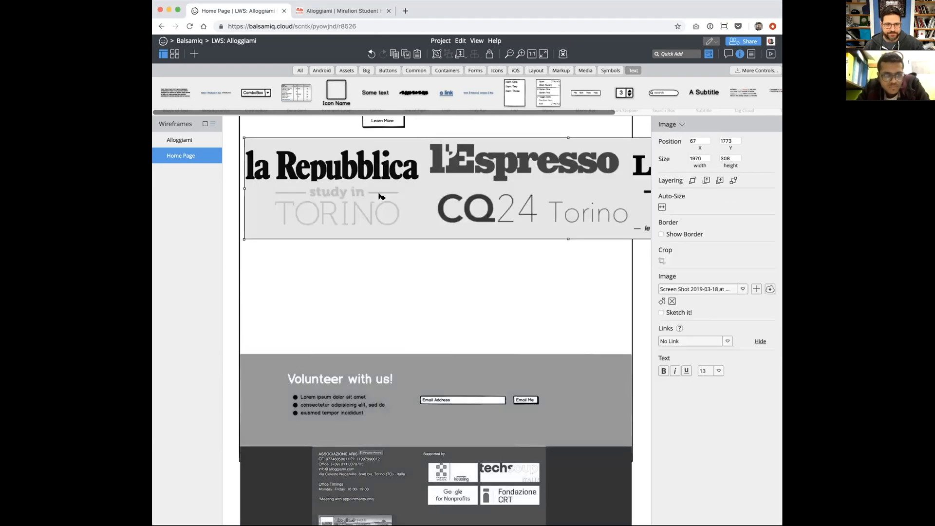
drag(381, 216, 377, 318)
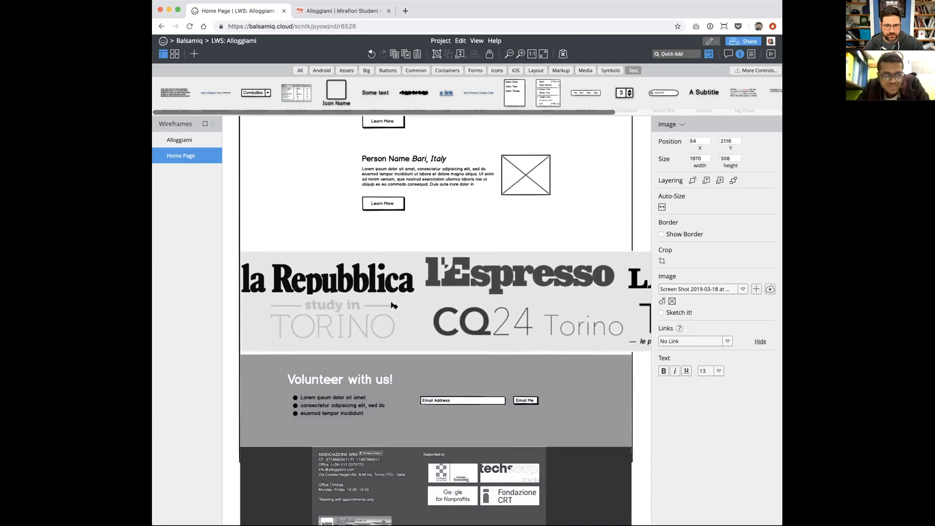
Step: Resize the press logo image to 1200 wide by 229 high and move it to Y 2125
click(693, 158)
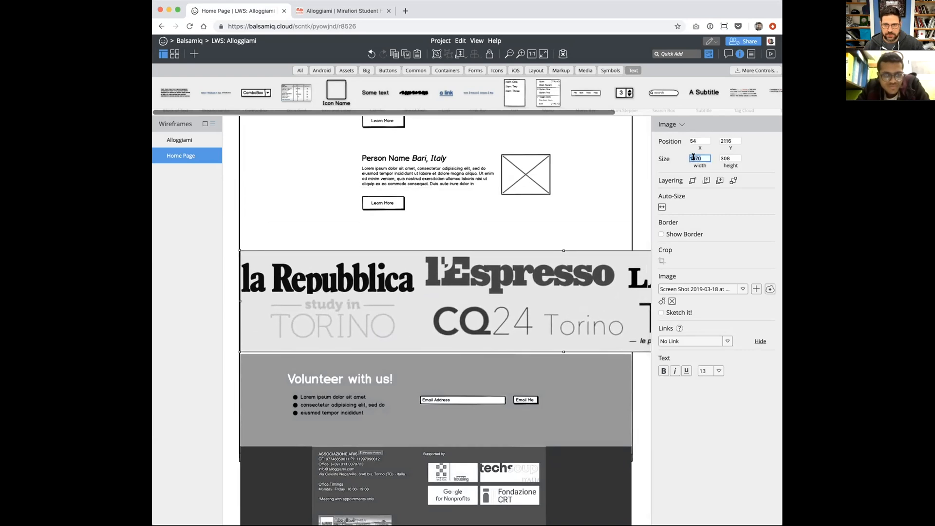
text(1200)
key(Return)
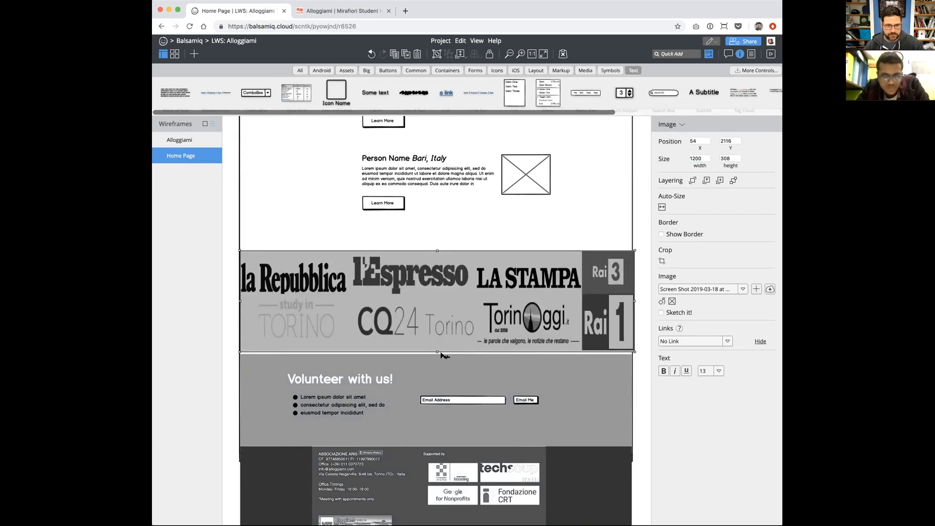
drag(435, 350, 437, 323)
drag(509, 303, 506, 308)
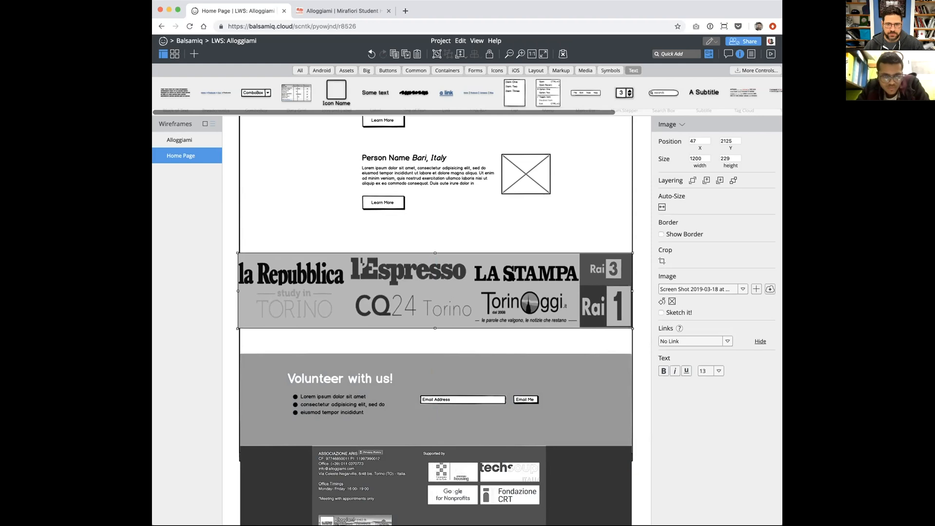
Step: Align the press logo image at X 54 and scale it to 1192 by 227 to fit inside the page edges
click(546, 228)
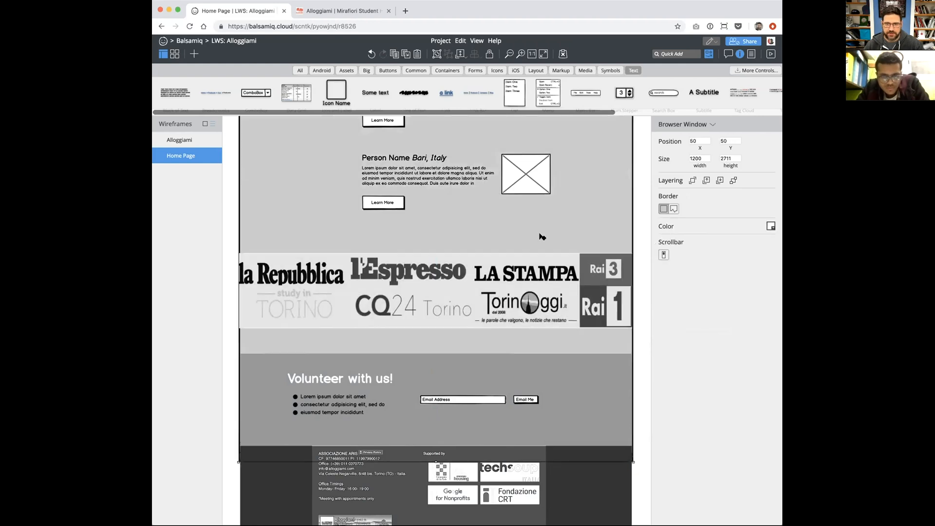
click(267, 287)
key(Right)
key(Right)
key(Right)
key(Right)
key(Right)
key(Right)
key(Right)
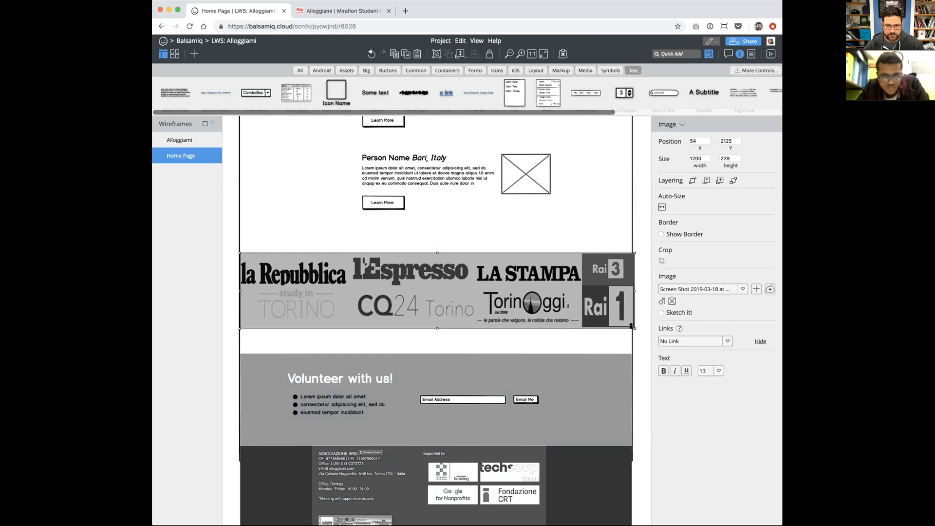
drag(631, 323, 628, 322)
click(644, 315)
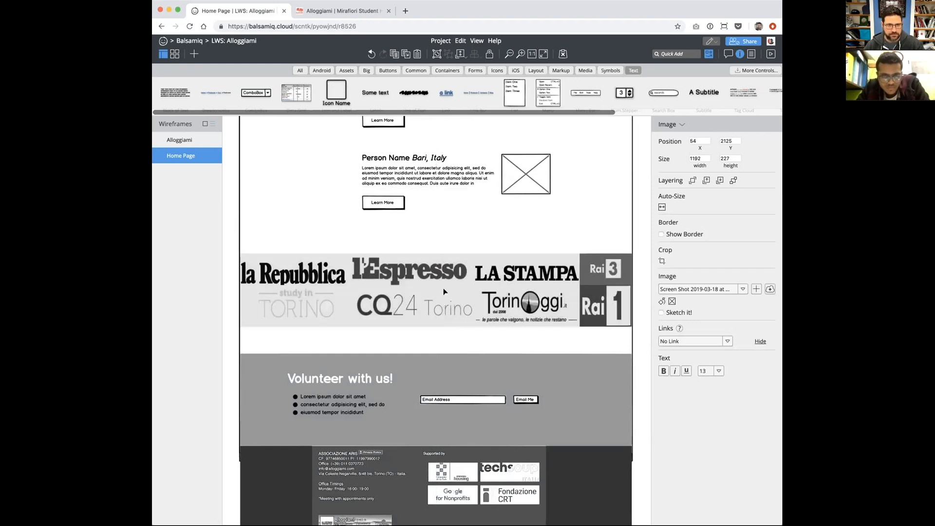
Step: Move the "Volunteer with us!" band and footer up directly beneath the press logos, and shift all three down until the logos sit at Y 2184
drag(339, 378, 341, 349)
drag(371, 466, 370, 440)
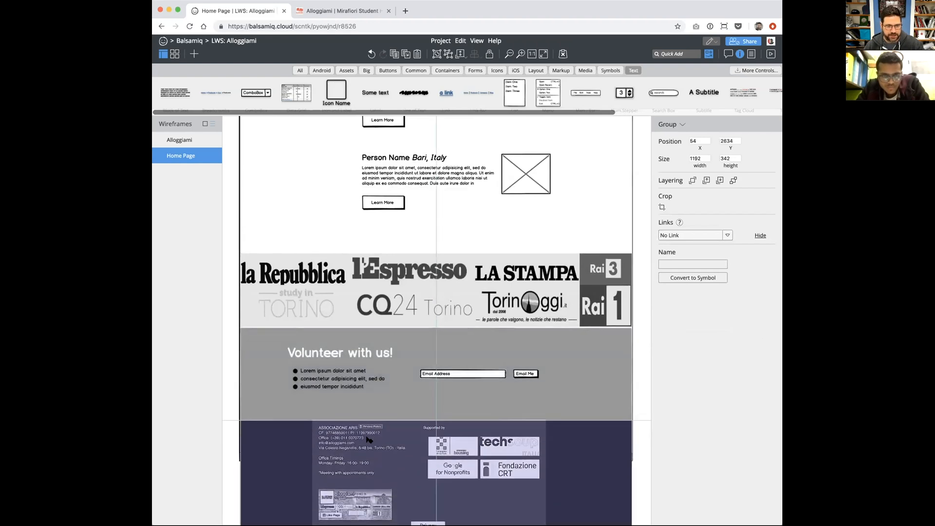
shift+click(373, 380)
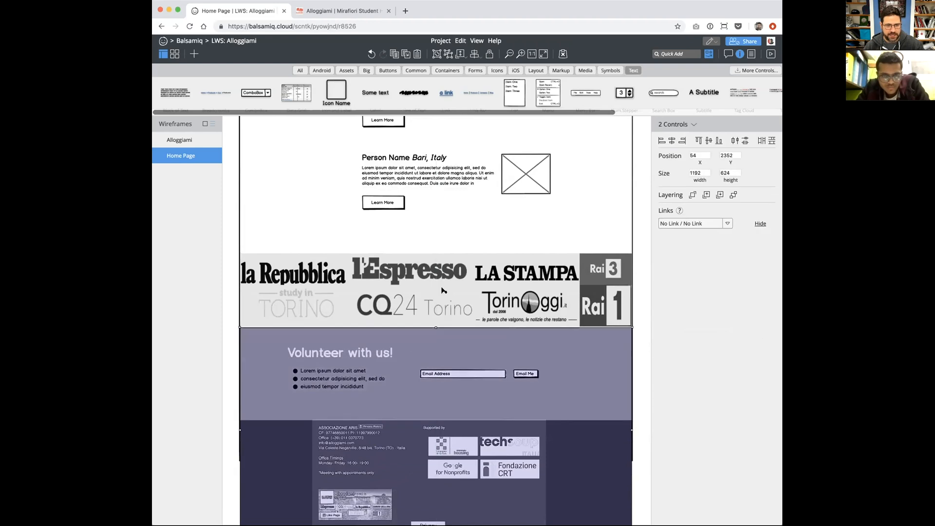
shift+click(483, 293)
drag(483, 293, 483, 313)
Step: Scale the press logo image down to 1081 by 206 and place it at X 98, Y 2182
click(634, 258)
click(630, 272)
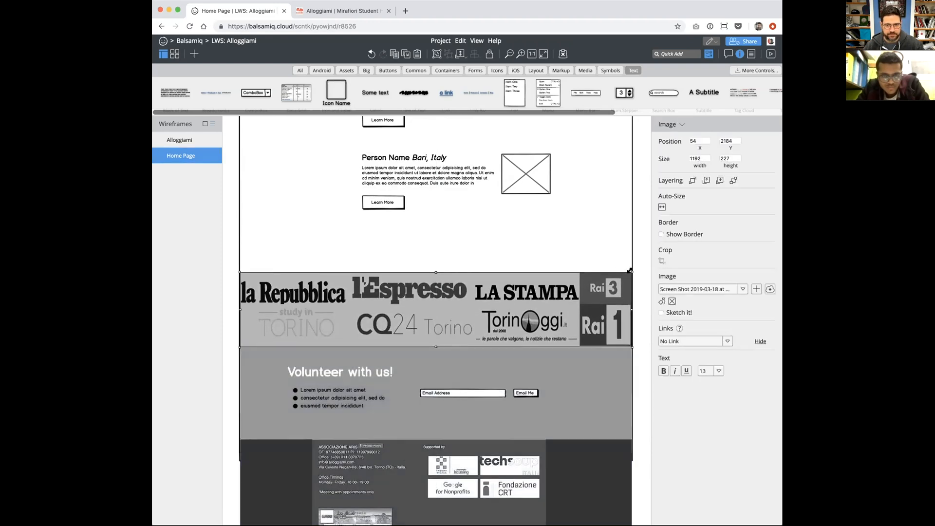
drag(631, 272, 595, 279)
drag(512, 287, 527, 282)
Step: Extend the browser window's bottom edge to a height of 3017, enclosing the footer
scroll(625, 302, down, 5)
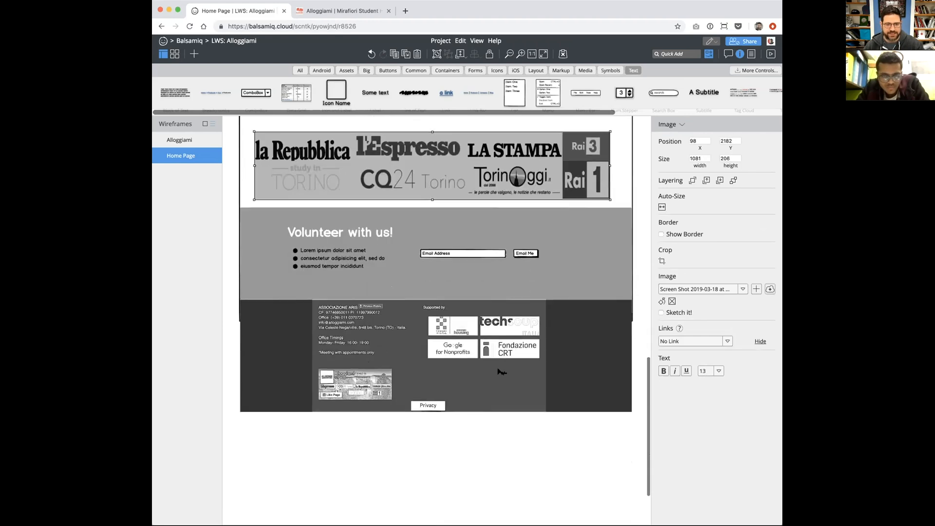
click(628, 197)
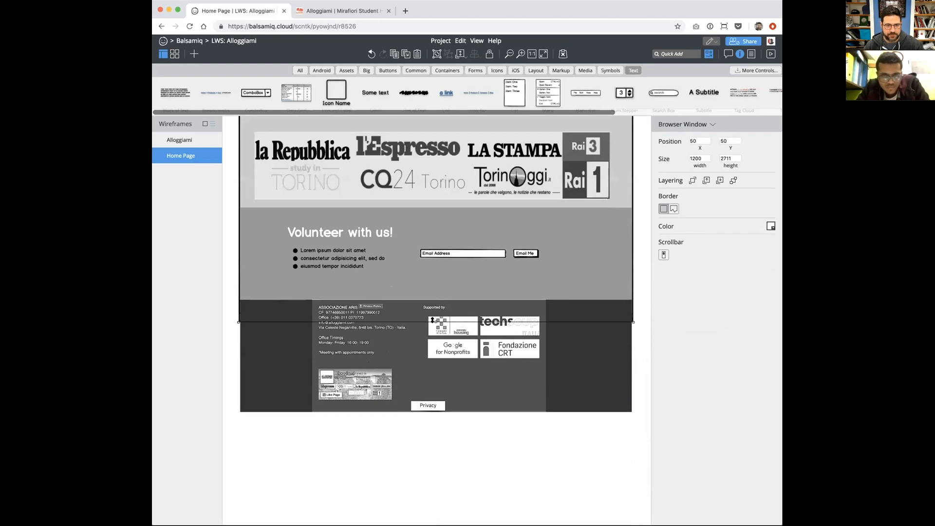
drag(436, 438, 440, 422)
key(Escape)
Step: Open the L'Espresso press logo's link on the Alloggiami website and return to the Balsamiq home page wireframe
scroll(460, 341, up, 6)
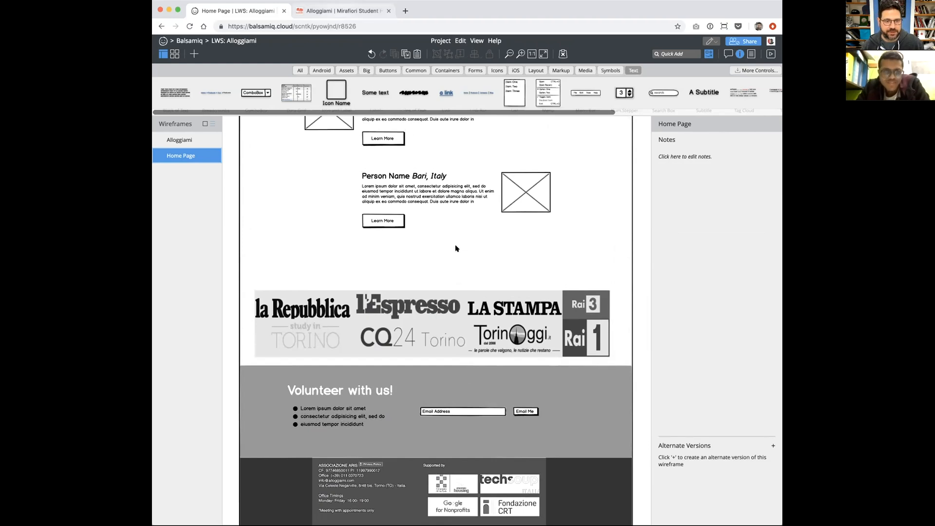
key(ctrl+Tab)
scroll(390, 258, up, 3)
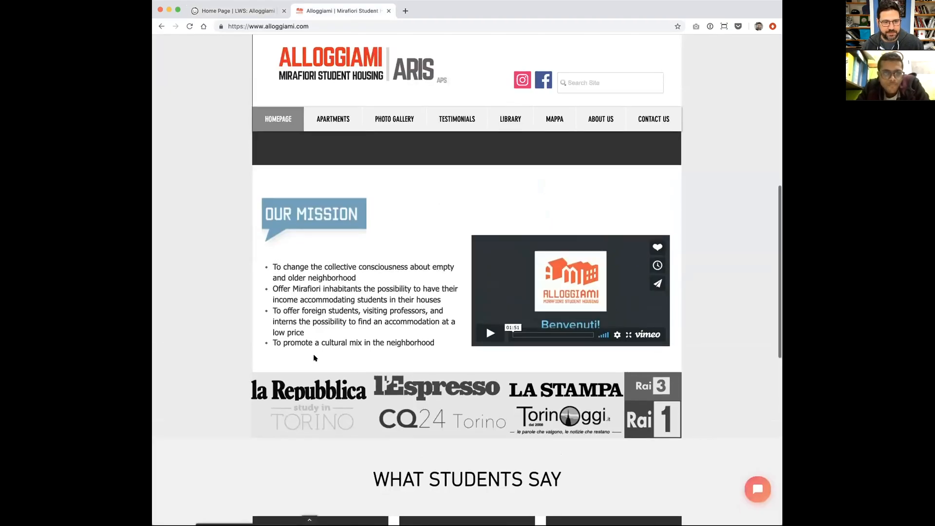
click(441, 386)
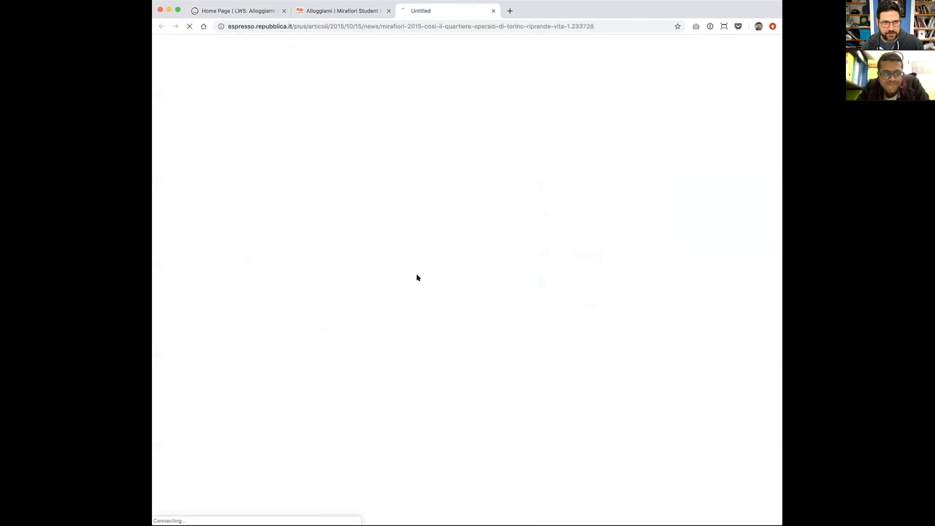
click(324, 7)
key(ctrl+shift+Tab)
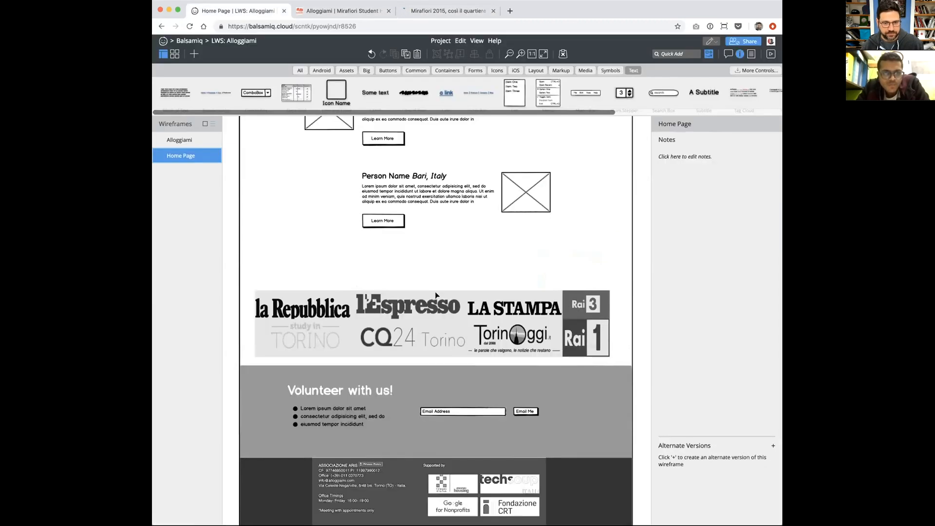
scroll(449, 316, up, 1)
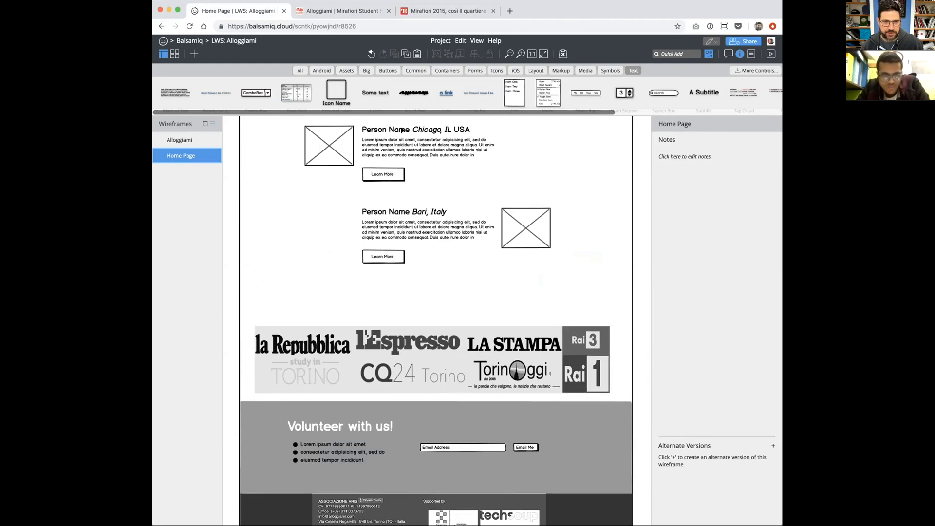
click(437, 220)
drag(435, 219, 461, 307)
key(super+z)
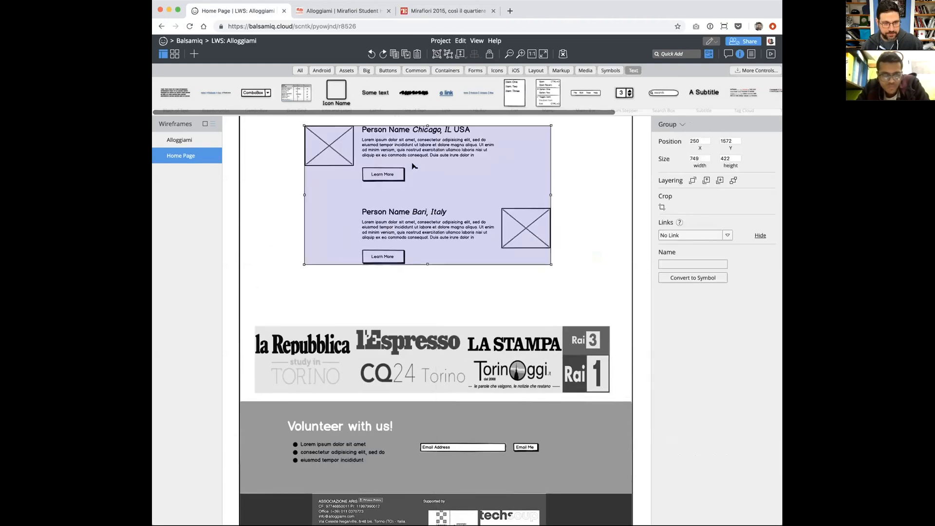
Step: Ungroup the testimonials and place a copy of the "Person Name Chicago, IL USA" subtitle at X 98, Y 2129, above the press logos
key(super+shift+g)
key(Escape)
click(392, 130)
drag(395, 130, 289, 313)
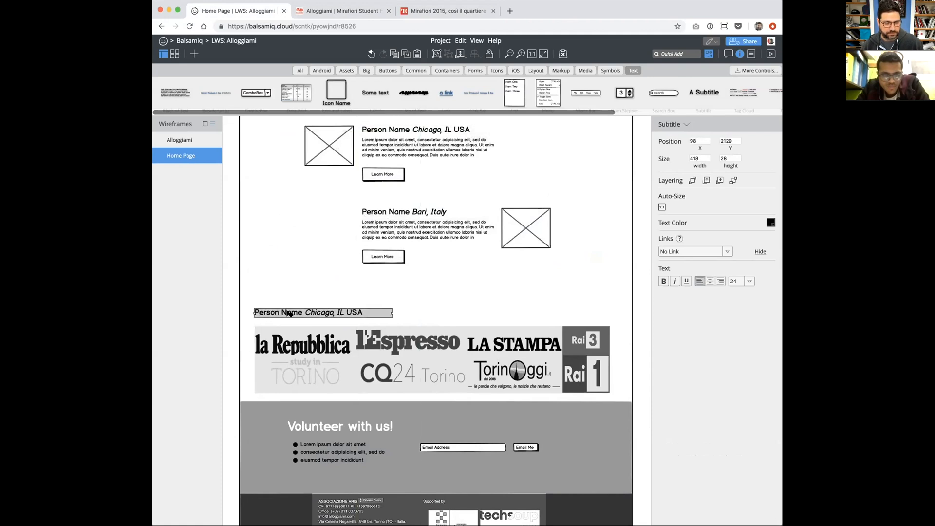
Step: Change the copied subtitle above the press logos to "Read about us in the press:"
double_click(287, 310)
text(Rea)
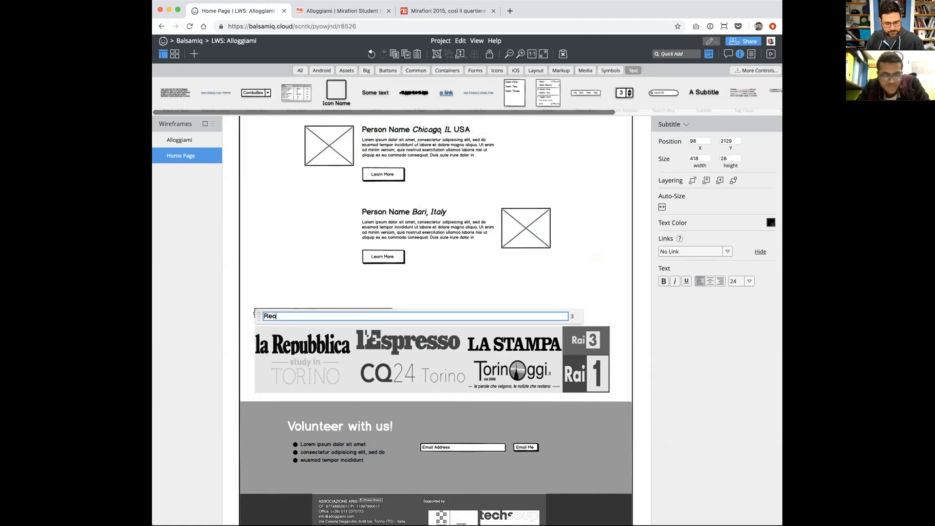
text(d about us in the press)
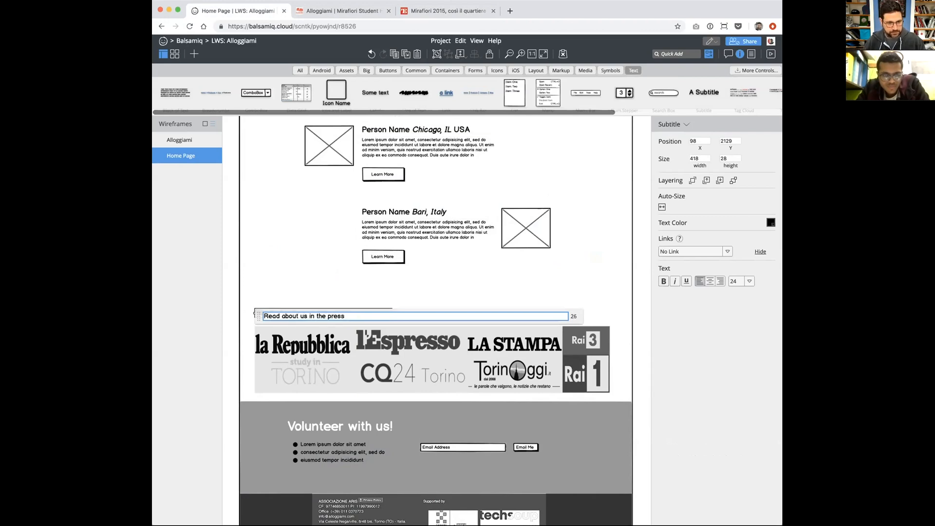
text(:)
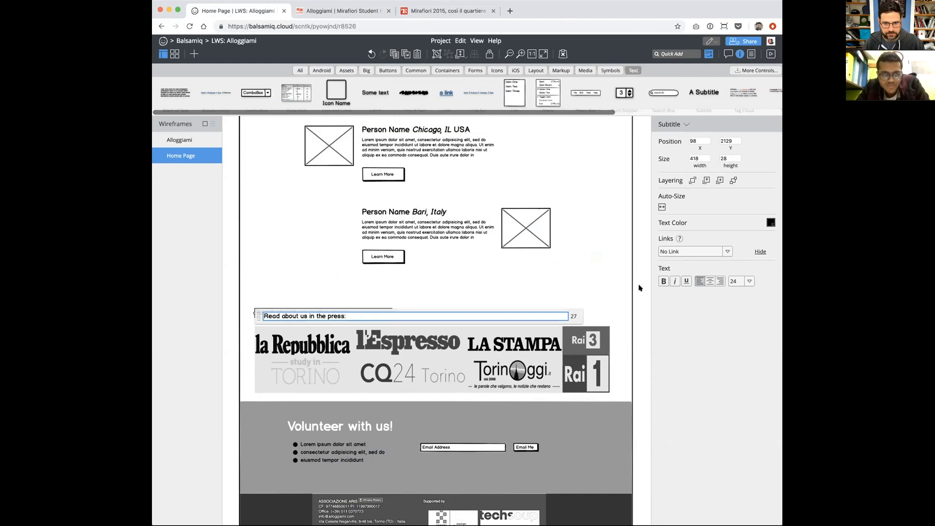
click(638, 295)
Step: Try the "Sketch it!" effect on the press logo image and turn it off again
click(574, 357)
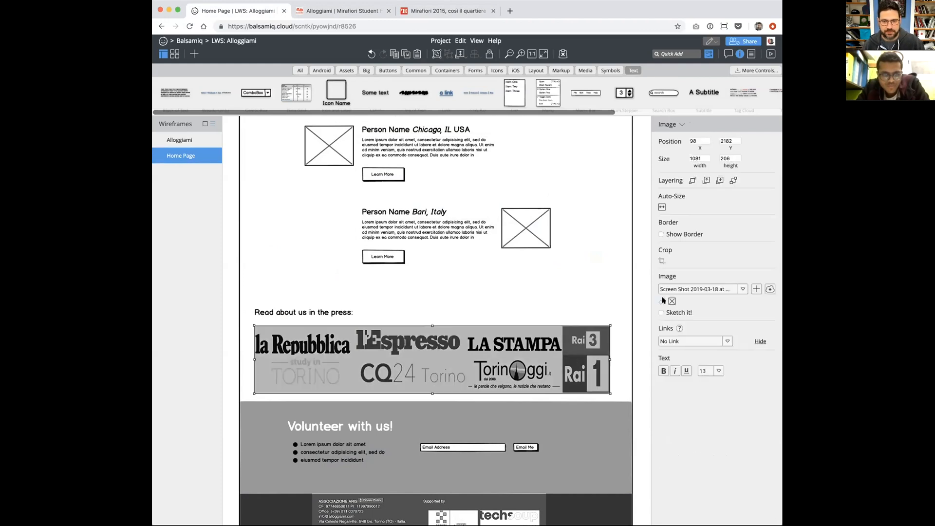
click(661, 312)
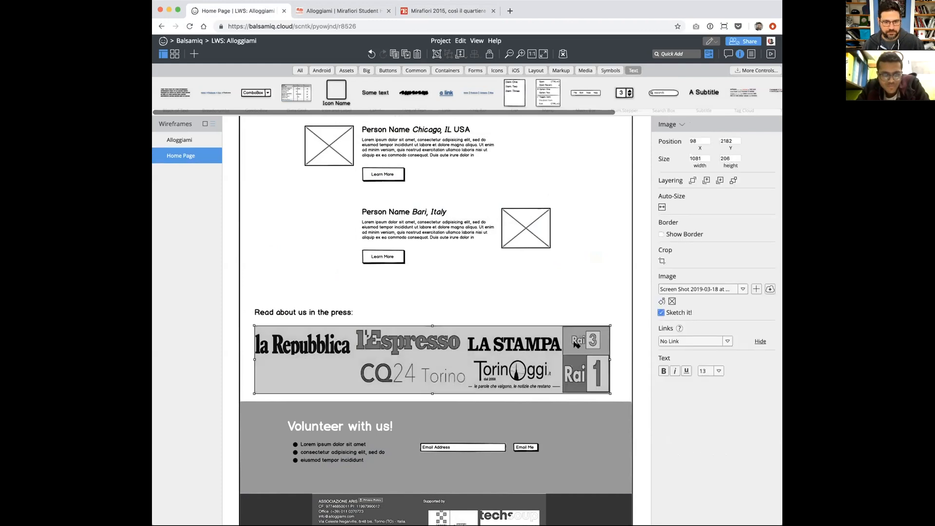
click(662, 313)
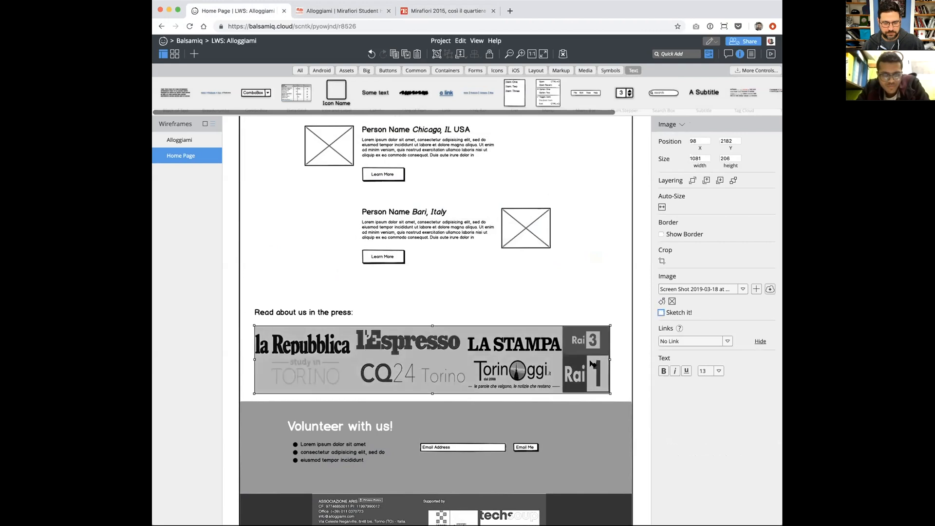
Step: Ungroup the "Volunteer with us!" band and shorten its background rectangle at both the upper and lower edges
scroll(444, 320, down, 1)
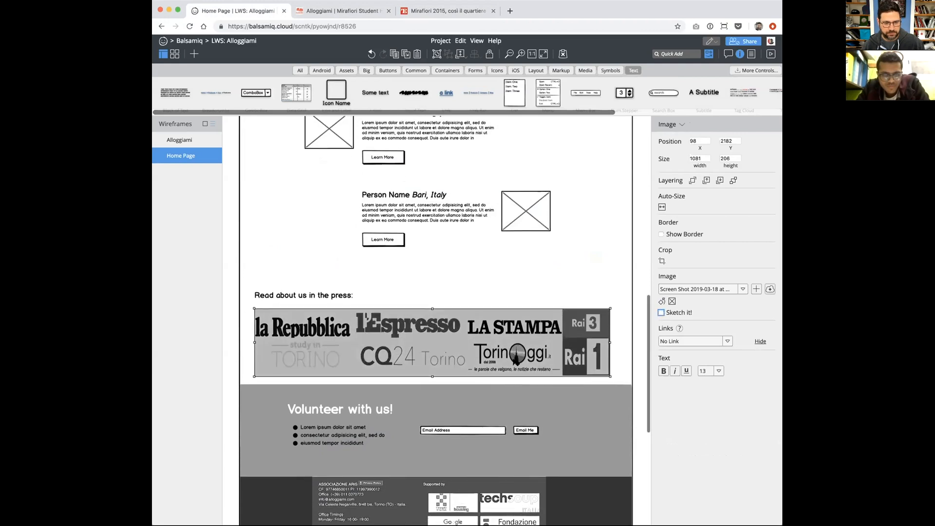
click(466, 393)
key(super+shift+g)
click(435, 457)
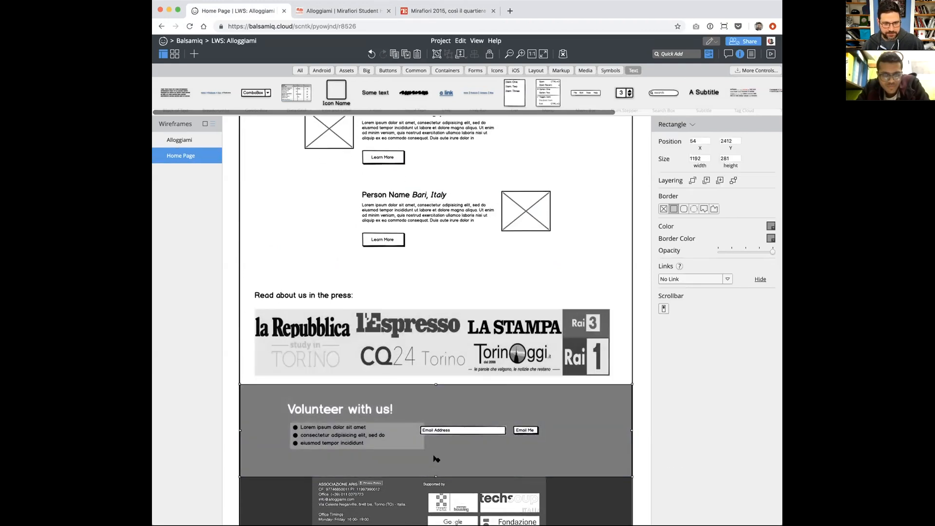
drag(432, 473, 433, 455)
Step: Add a horizontal rule at Y 2090 above the "Read about us in the press:" subtitle, widened to nearly span the page
drag(440, 396, 451, 280)
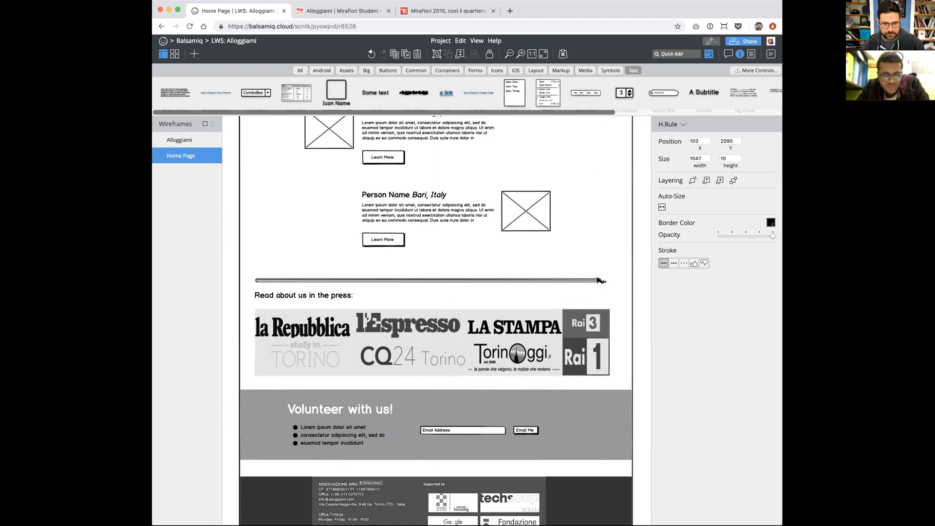
drag(597, 278, 617, 280)
Step: Centre the press logos and the horizontal rule within the browser window, and move the press subtitle to X 107
click(593, 343)
shift+click(603, 253)
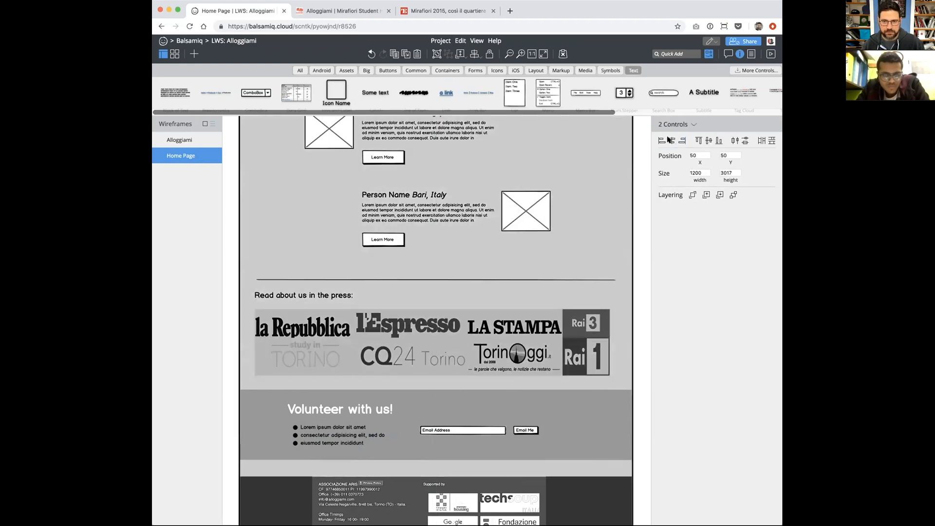
click(671, 140)
drag(269, 297, 274, 281)
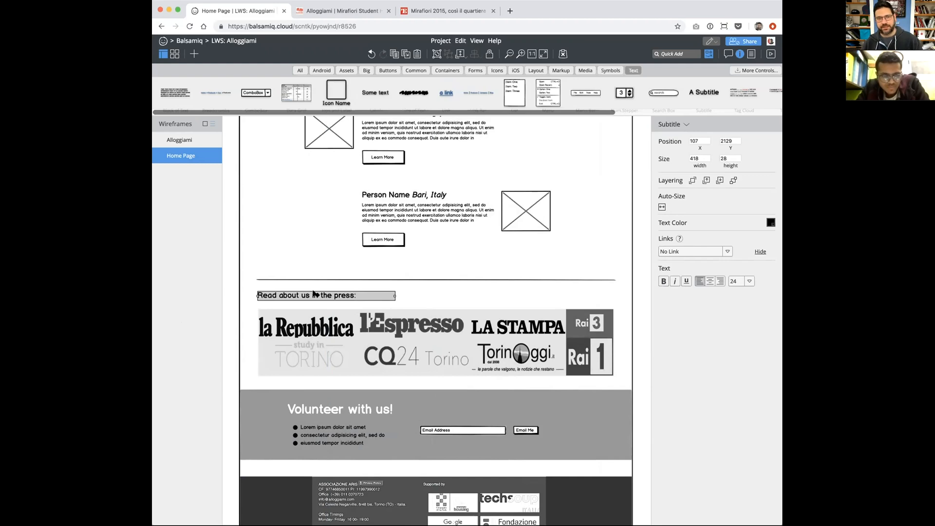
Step: Review the whole home page wireframe from header to footer at a reduced zoom, including the press logo section
scroll(380, 291, up, 5)
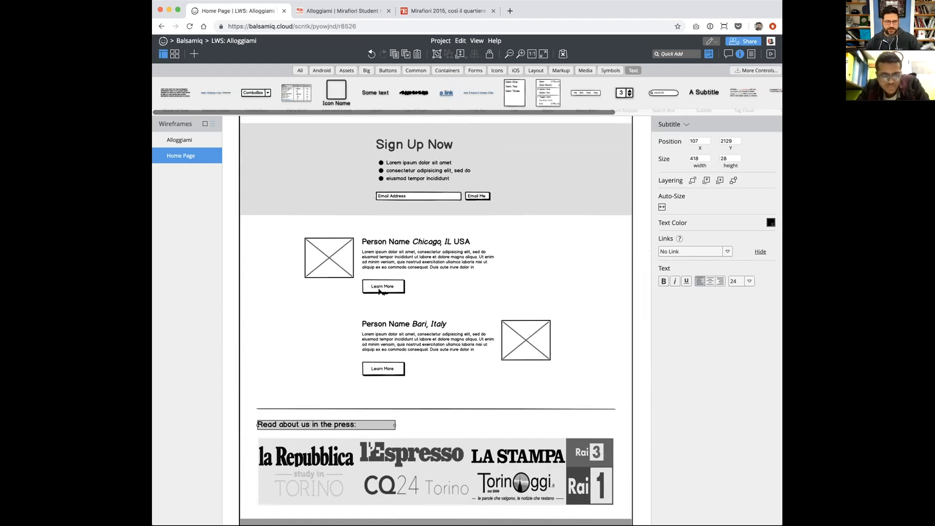
scroll(380, 291, up, 15)
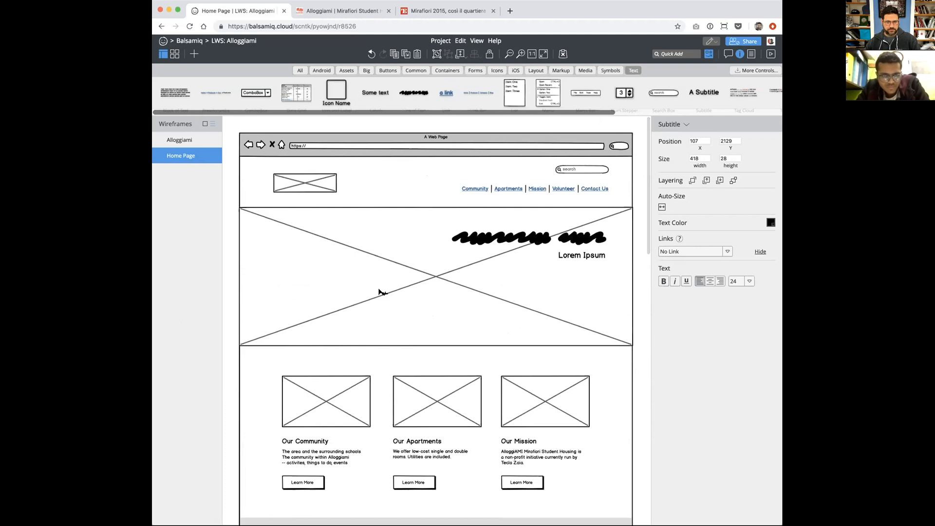
key(ctrl+minus)
key(ctrl+minus)
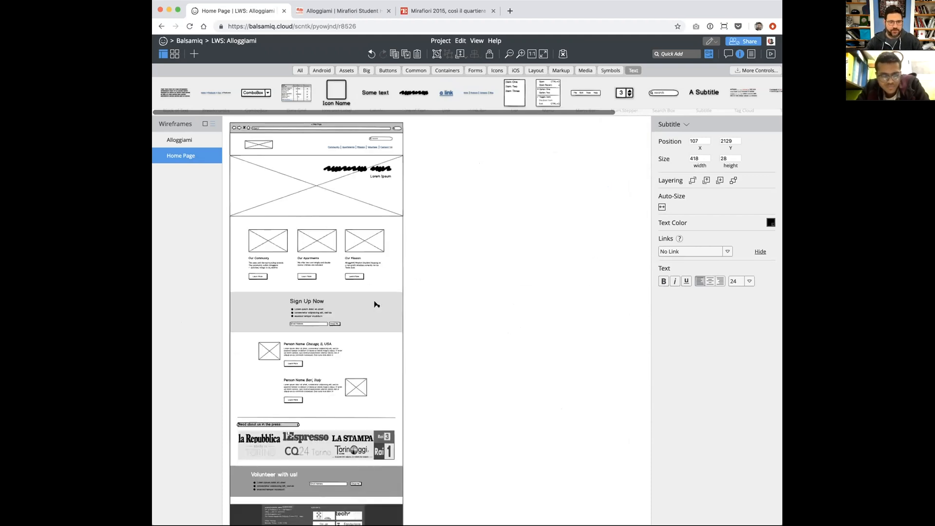
key(ctrl+plus)
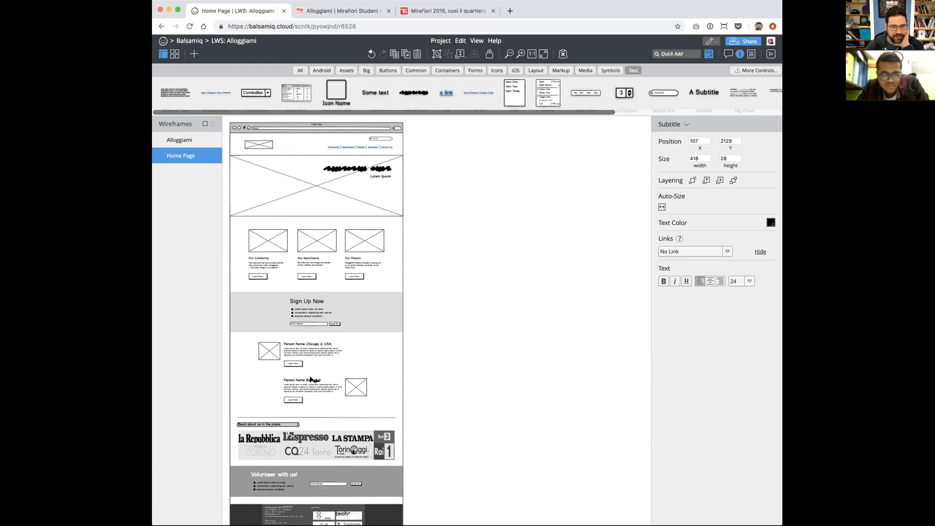
click(300, 439)
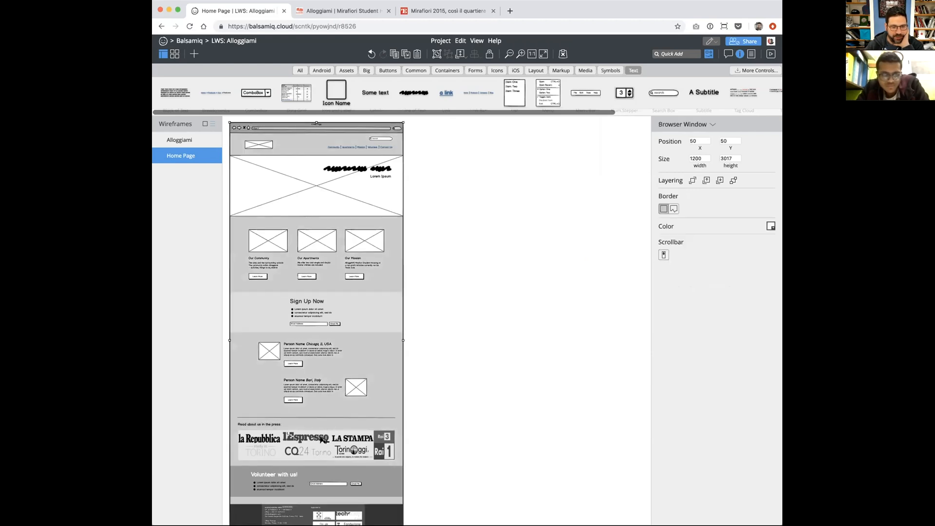
click(322, 440)
scroll(409, 422, down, 3)
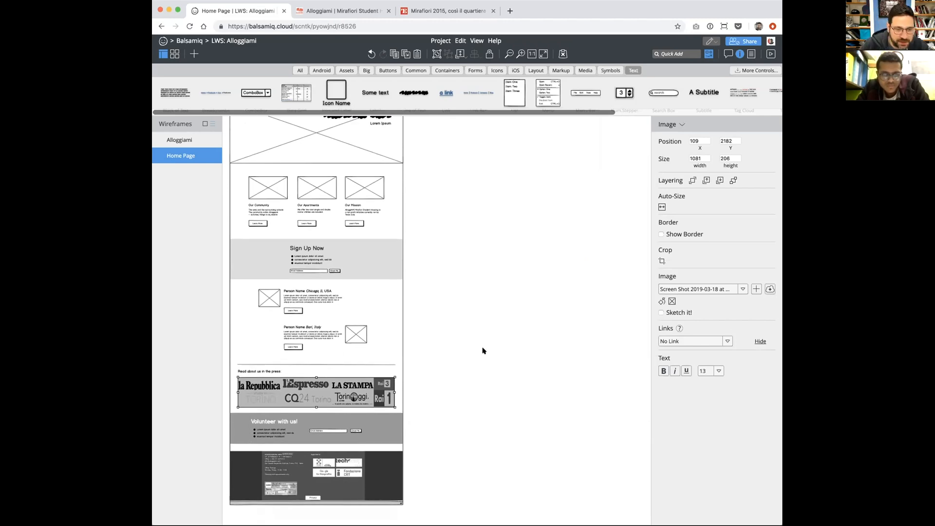
scroll(467, 353, down, 2)
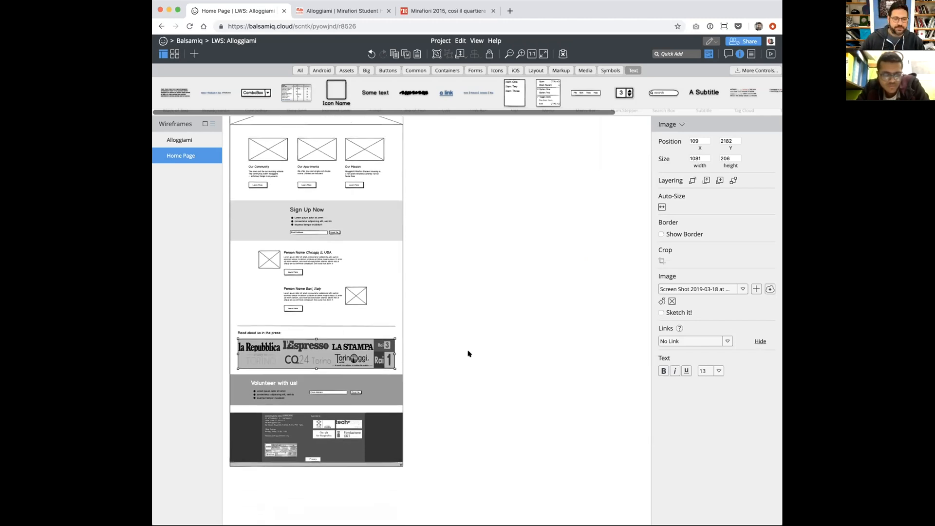
click(468, 354)
scroll(467, 353, down, 1)
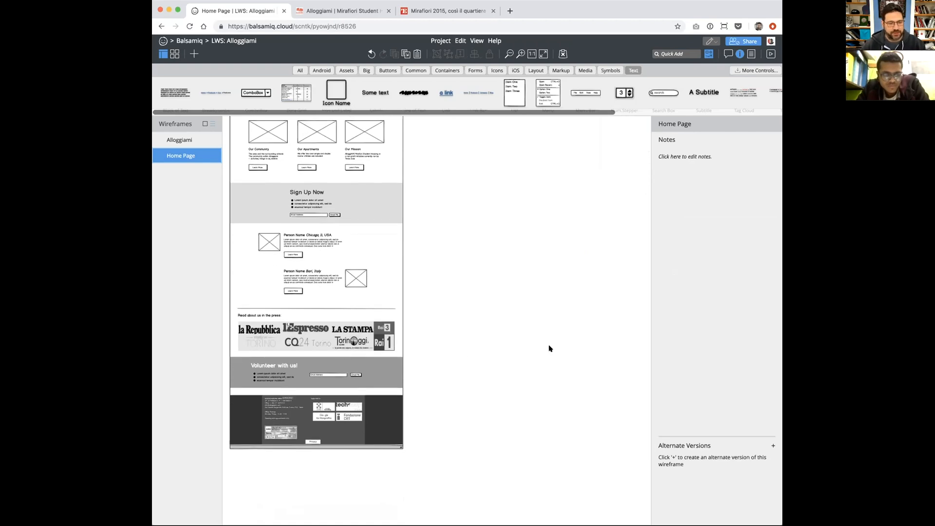
click(392, 365)
drag(340, 364, 538, 390)
key(super+z)
Step: Group the background, title, bullet list, field and button of the "Volunteer with us!" band and cut the group from the page
drag(419, 352, 224, 393)
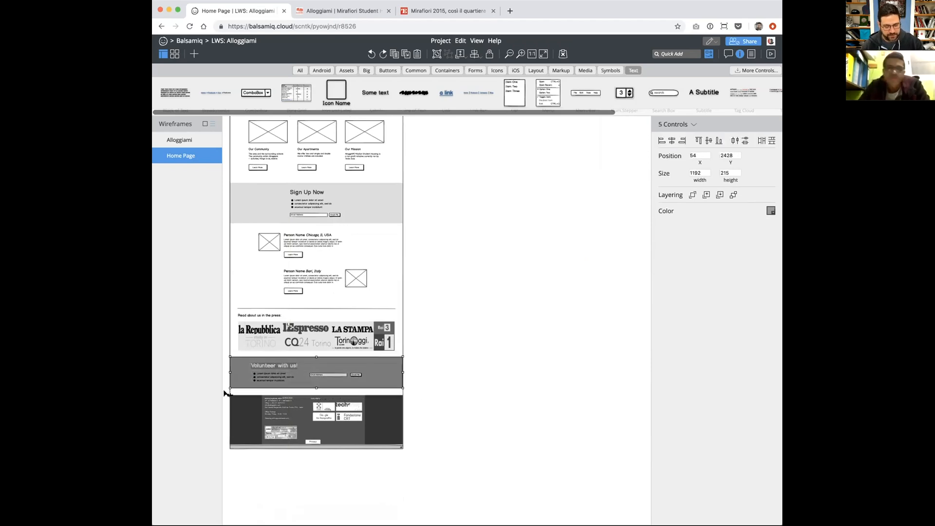
key(super+g)
key(super+x)
Step: Move the footer up directly beneath the press logo section and shorten the browser window to end just below the footer
drag(317, 414, 316, 355)
click(325, 440)
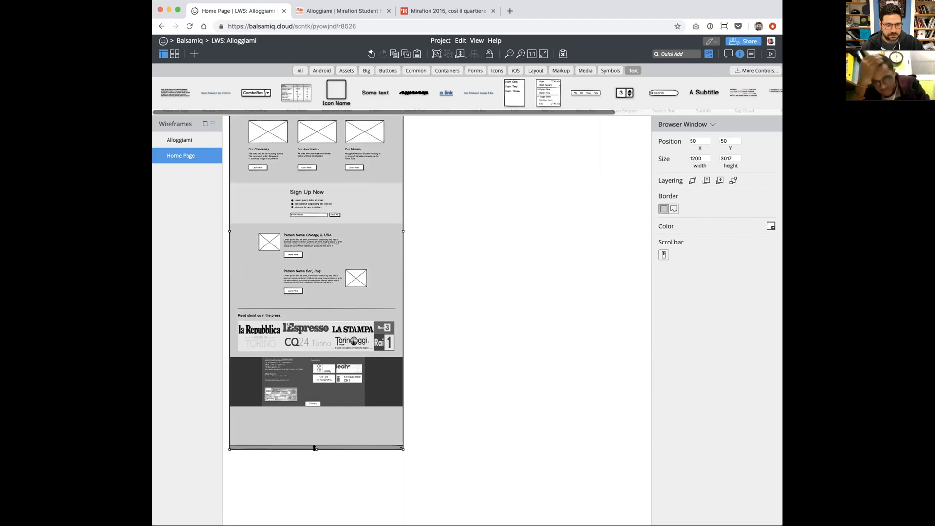
drag(319, 427, 436, 388)
click(550, 455)
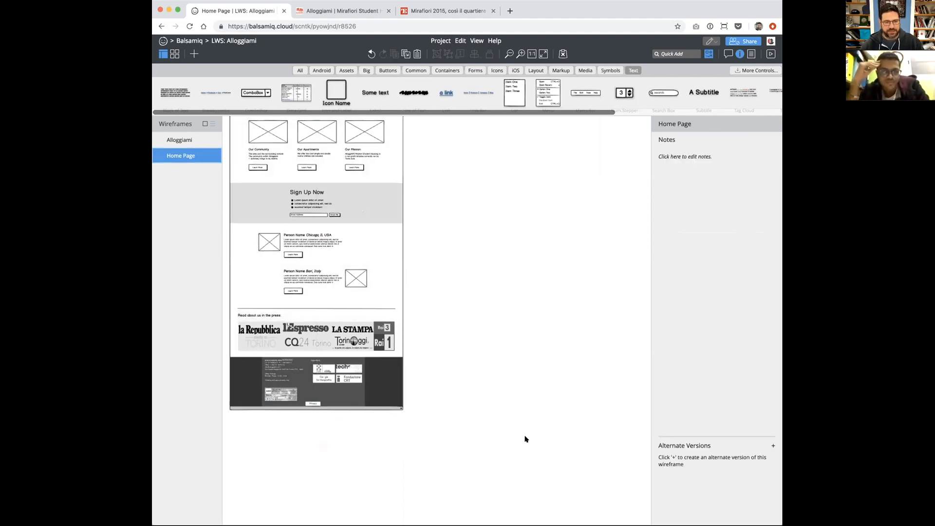
scroll(525, 439, up, 5)
scroll(525, 439, down, 1)
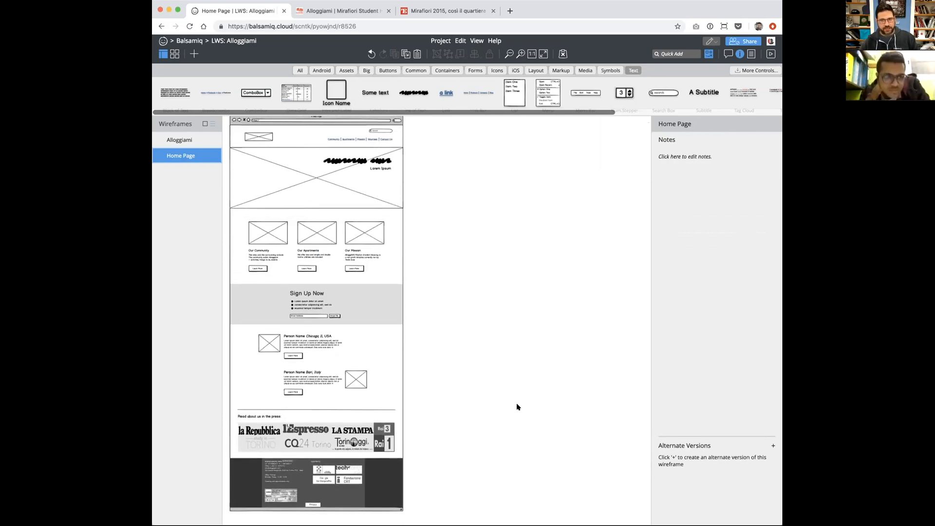
scroll(517, 407, up, 1)
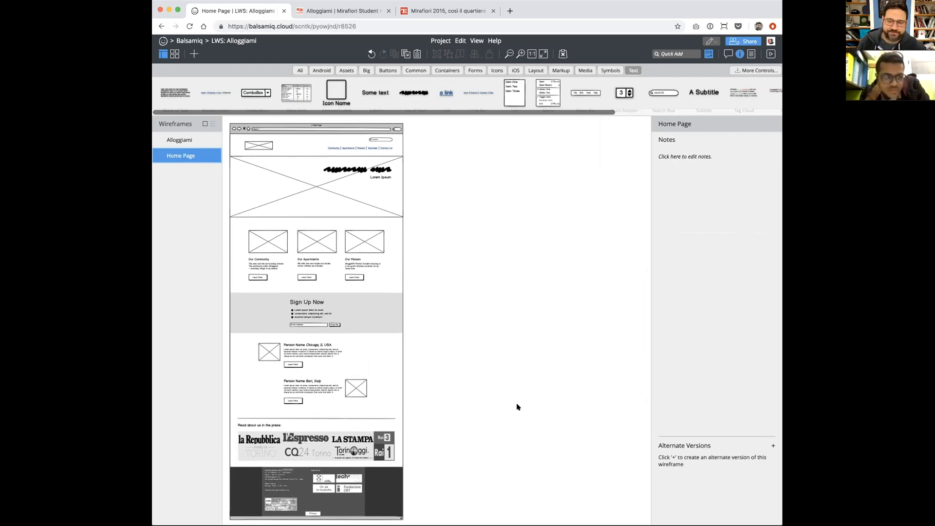